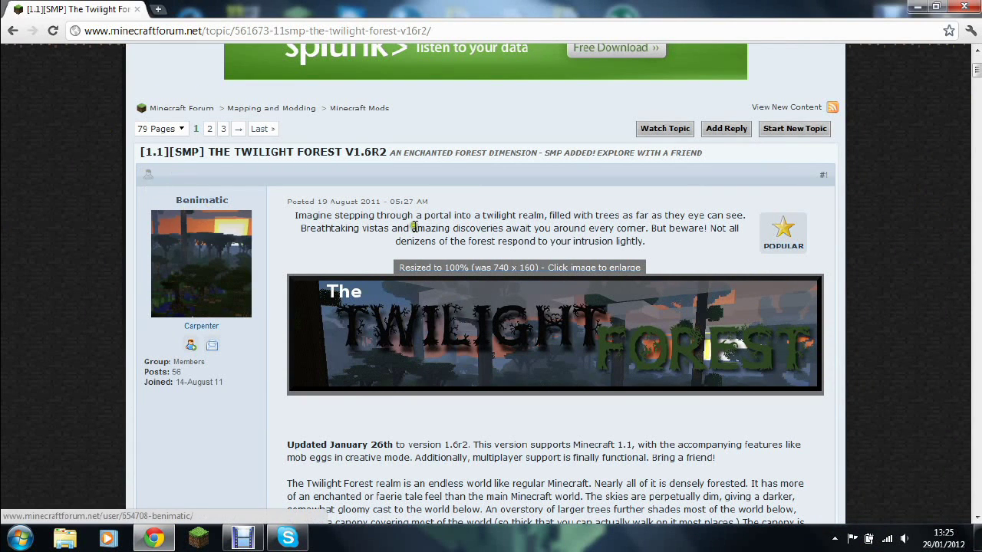
Step: Skim the Twilight Forest v1.6r2 forum topic and minimize the browser
{"action": "left_click_drag", "start_coordinate": [976, 73], "coordinate": [978, 93]}
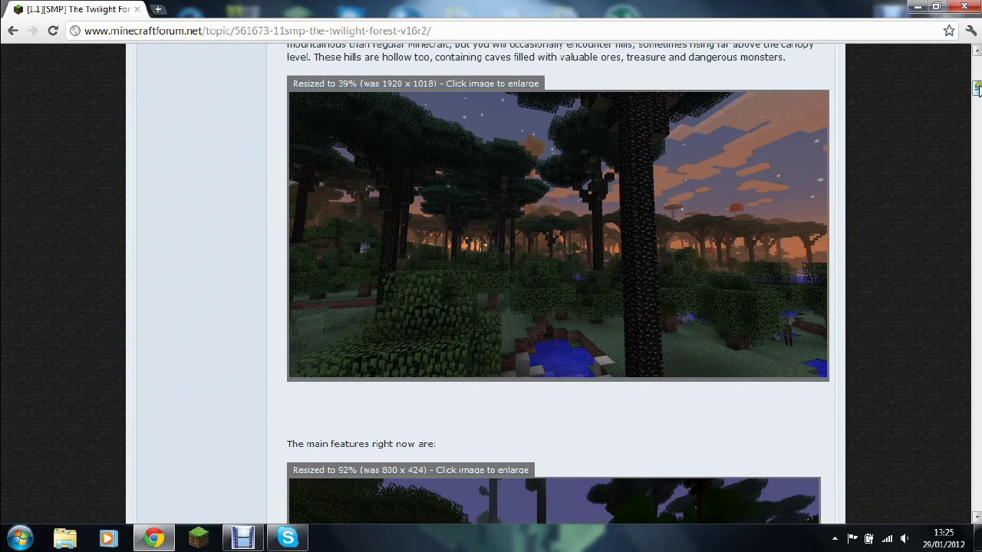
{"action": "left_click_drag", "start_coordinate": [976, 88], "coordinate": [976, 197]}
{"action": "left_click", "coordinate": [914, 6]}
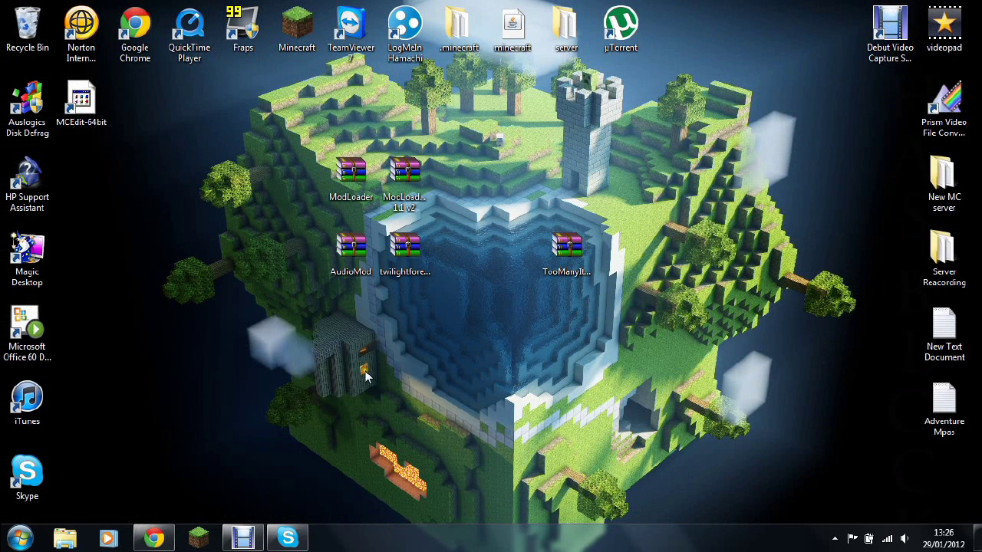
Step: Move the TooManyItems archive on the desktop next to the twilightforest archive
{"action": "left_click_drag", "start_coordinate": [568, 251], "coordinate": [489, 266]}
{"action": "left_click", "coordinate": [541, 209]}
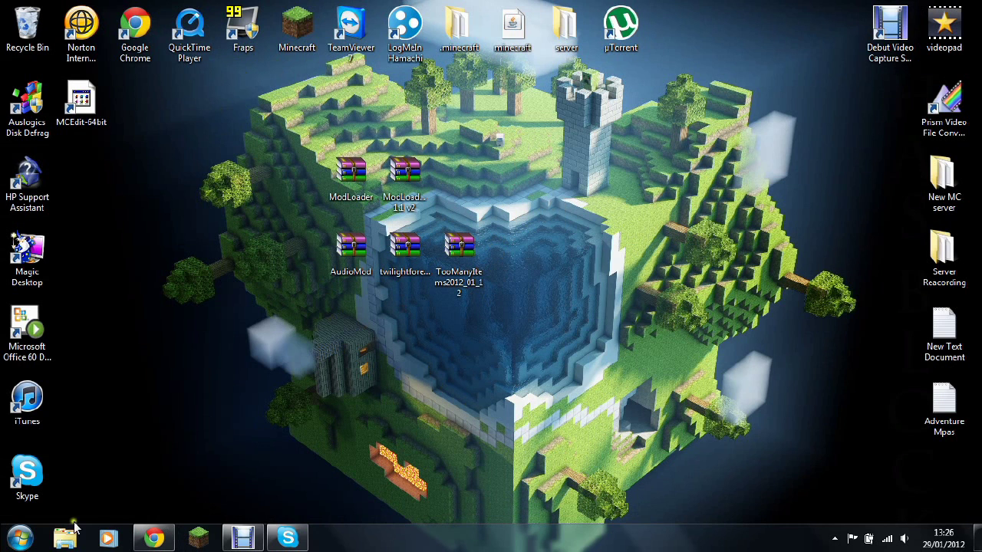
Step: Open the %appdata% folder and go into the bin folder inside .minecraft
{"action": "left_click", "coordinate": [19, 538]}
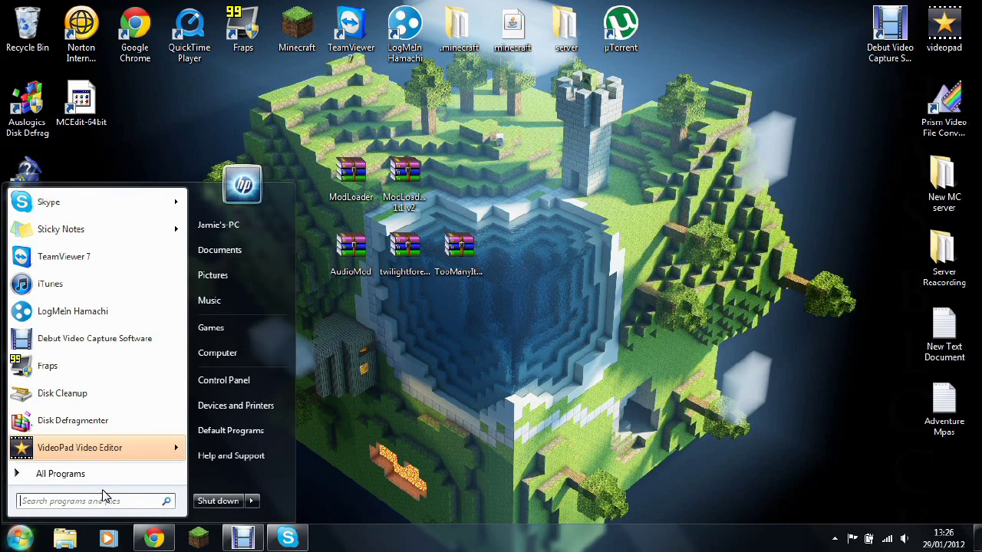
{"action": "type", "text": "%ap"}
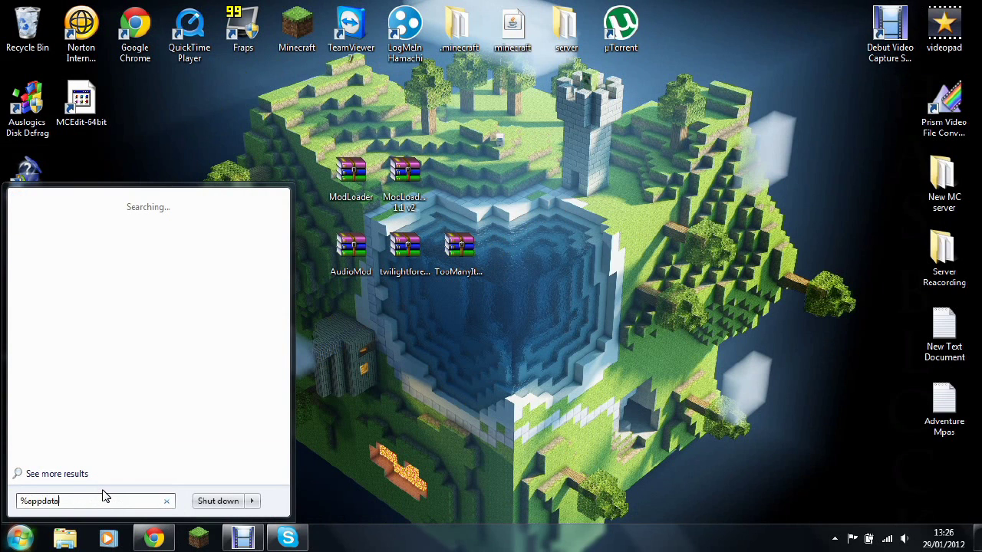
{"action": "type", "text": "pdata%"}
{"action": "key", "text": "Return"}
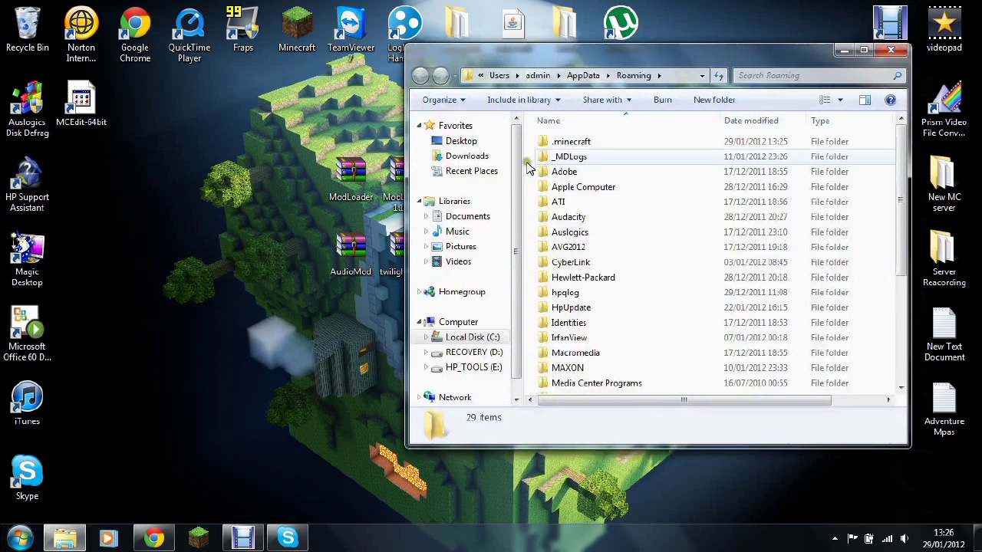
{"action": "double_click", "coordinate": [568, 143]}
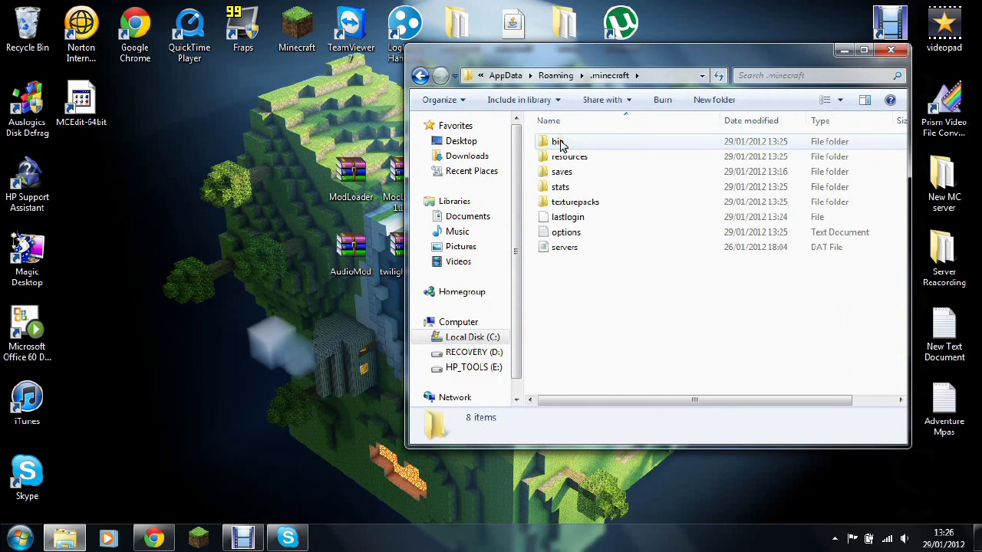
{"action": "double_click", "coordinate": [558, 143]}
Step: Open the minecraft jar file from the bin folder with WinRAR
{"action": "left_click", "coordinate": [566, 219]}
{"action": "right_click", "coordinate": [572, 223]}
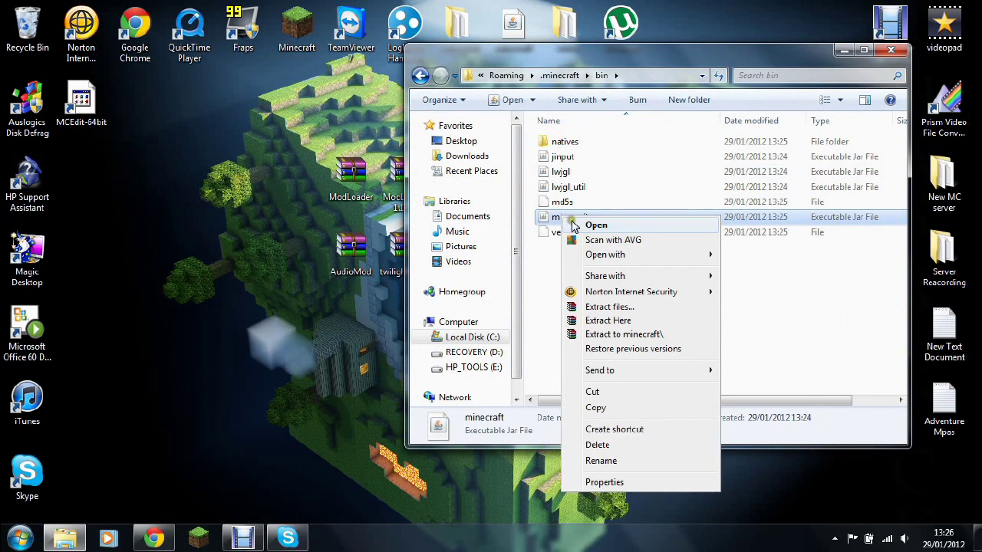
{"action": "mouse_move", "coordinate": [638, 256]}
{"action": "left_click", "coordinate": [736, 275]}
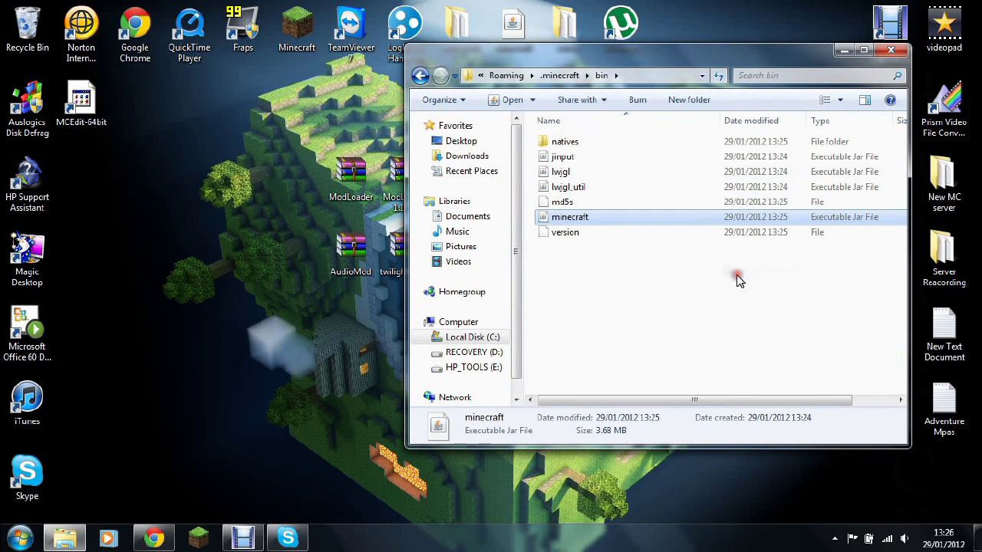
Step: Close the bin folder window and snap the minecraft.jar archive window to the right half of the screen
{"action": "left_click", "coordinate": [664, 75]}
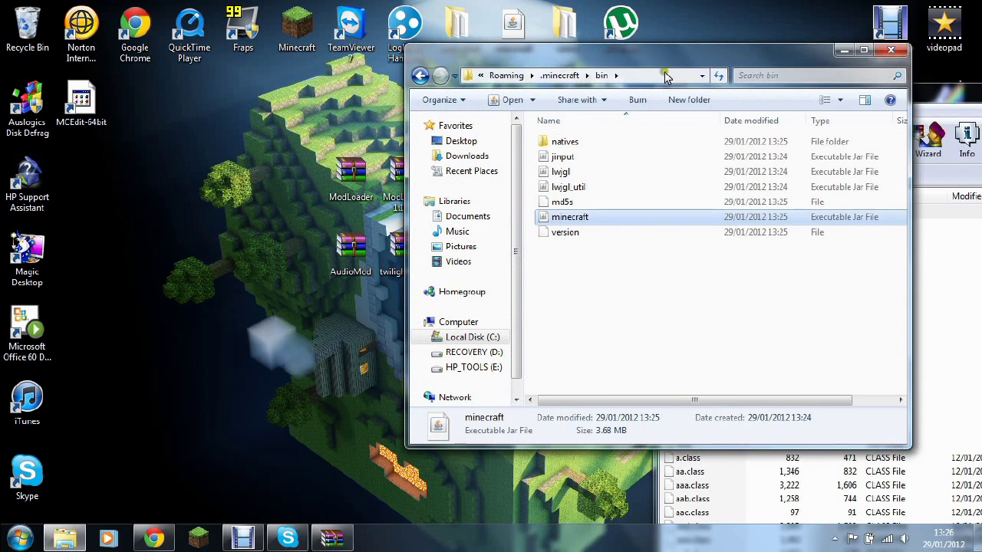
{"action": "left_click", "coordinate": [889, 50]}
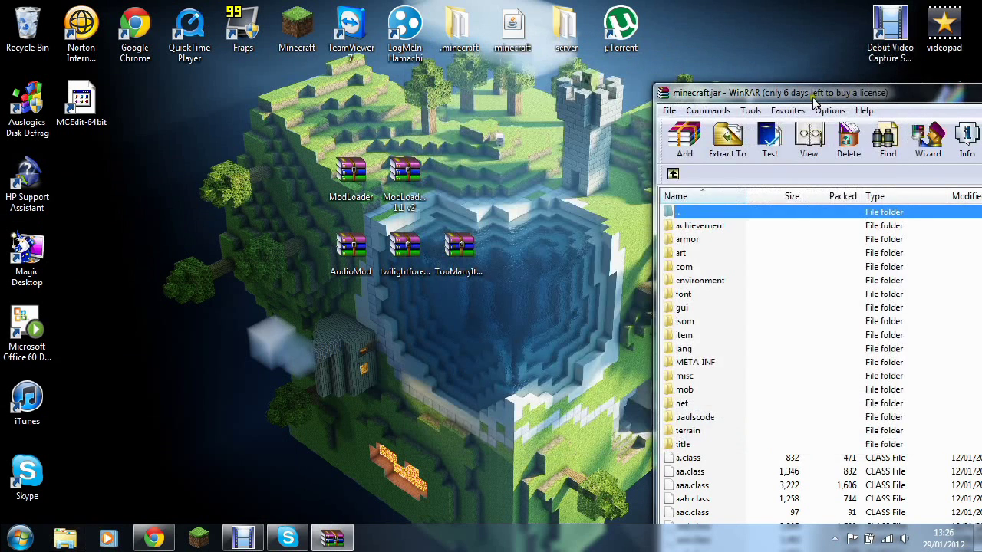
{"action": "left_click_drag", "start_coordinate": [813, 94], "coordinate": [981, 142]}
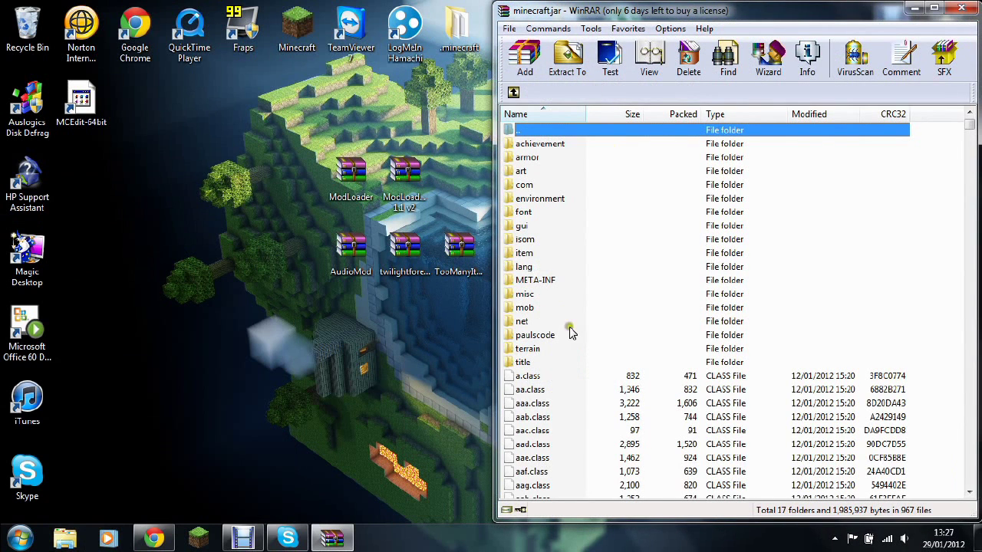
Step: Delete the META-INF folder from minecraft.jar and confirm the deletion
{"action": "left_click", "coordinate": [537, 280]}
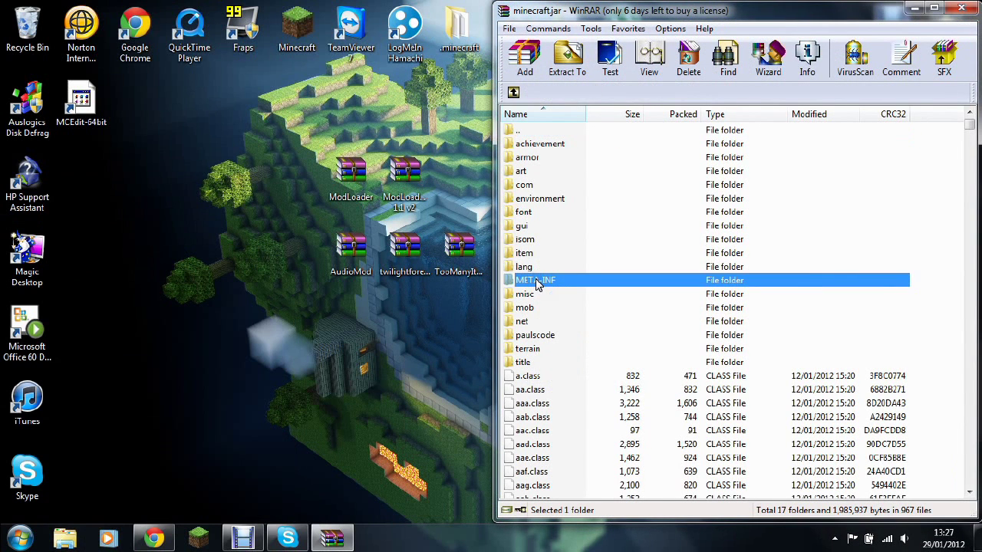
{"action": "key", "text": "Delete"}
{"action": "key", "text": "Return"}
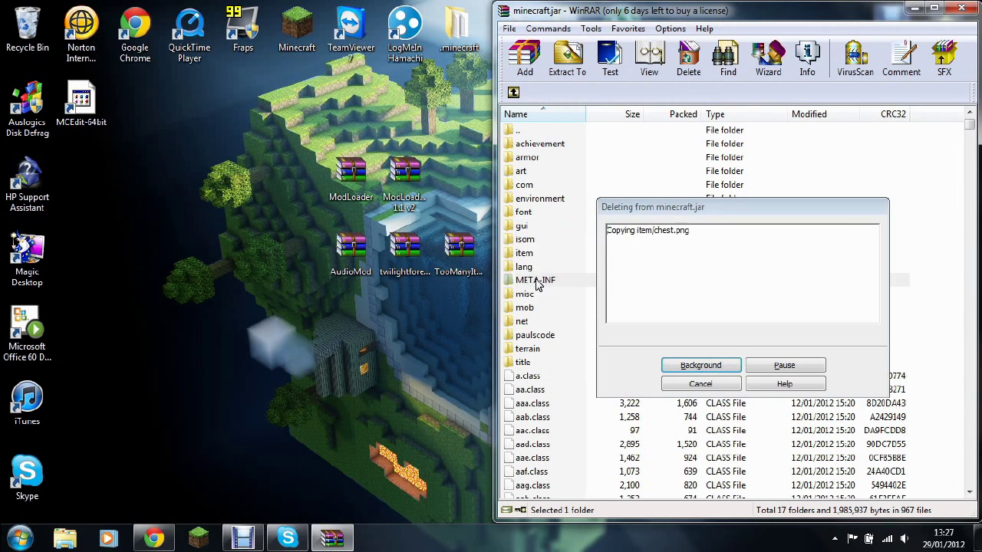
{"action": "left_click", "coordinate": [321, 360]}
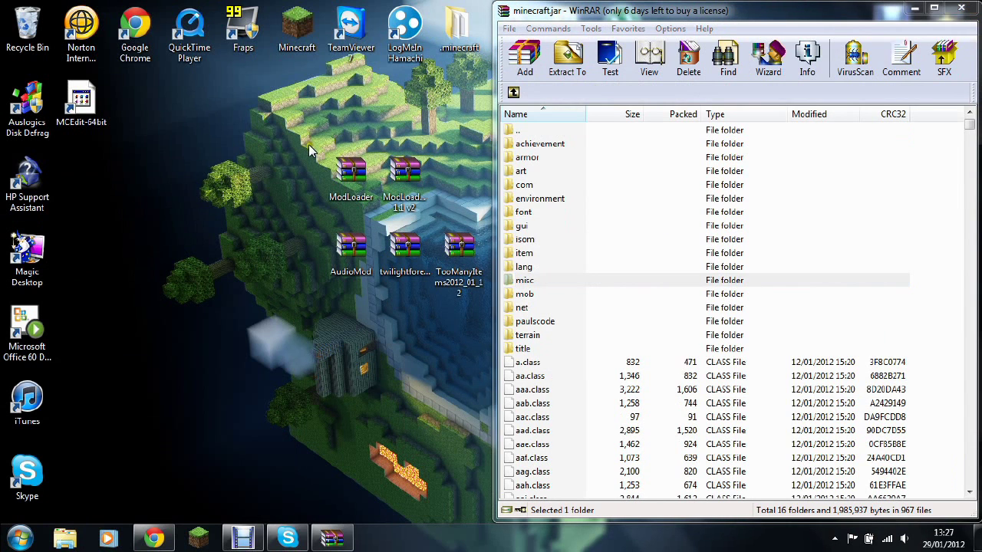
Step: Add all class files from ModLoader.zip to minecraft.jar with the default archive settings and close ModLoader.zip
{"action": "double_click", "coordinate": [351, 175]}
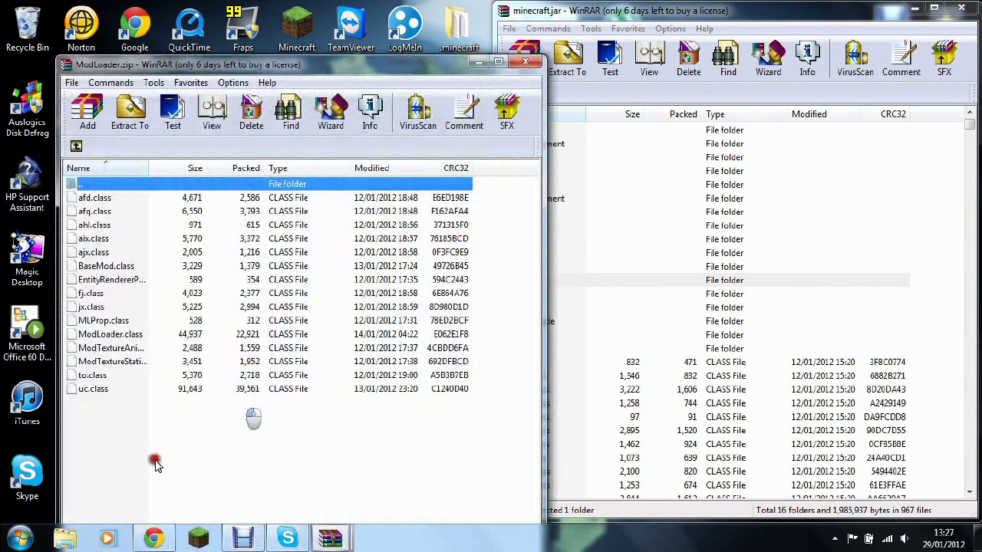
{"action": "left_click_drag", "start_coordinate": [153, 457], "coordinate": [794, 421]}
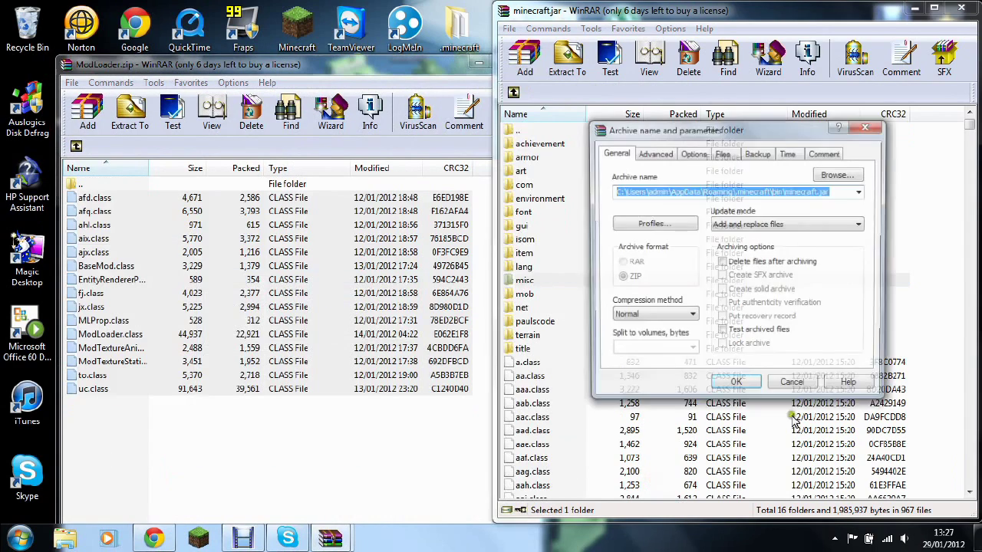
{"action": "left_click", "coordinate": [737, 382]}
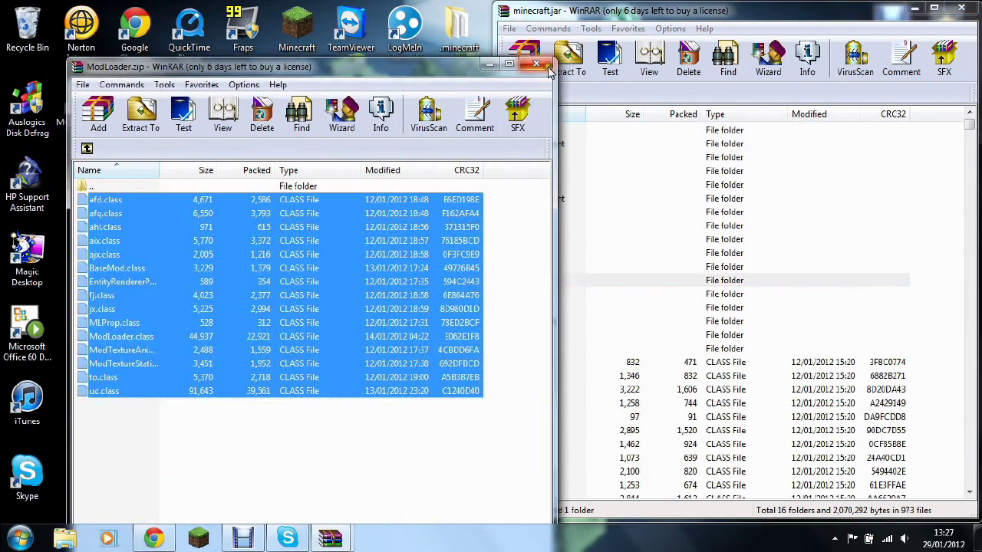
{"action": "left_click", "coordinate": [546, 68]}
Step: Add all class files from ModLoaderMp 1.1 v2.zip to minecraft.jar and close the ModLoaderMp archive
{"action": "double_click", "coordinate": [408, 198]}
{"action": "left_click", "coordinate": [246, 376]}
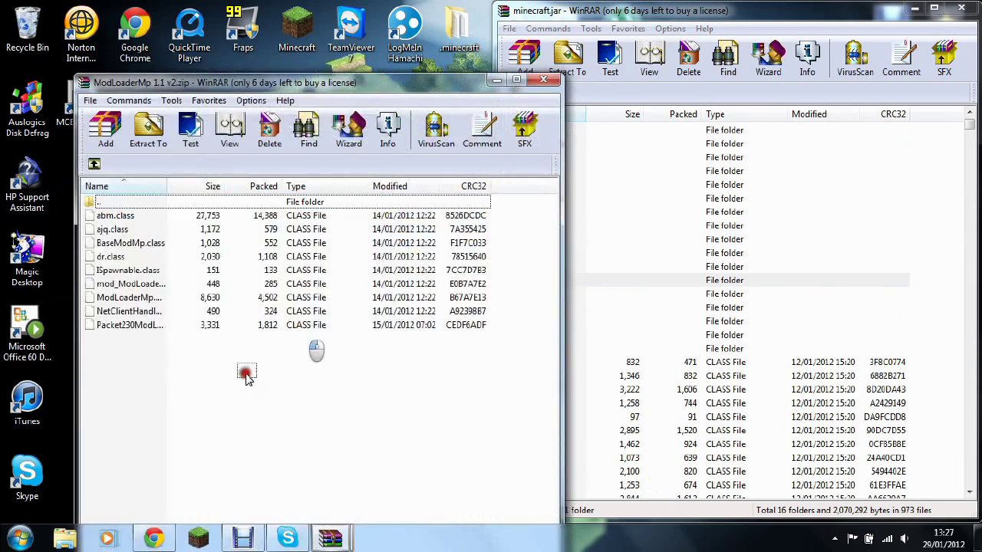
{"action": "left_click_drag", "start_coordinate": [246, 376], "coordinate": [668, 428]}
{"action": "left_click", "coordinate": [750, 383]}
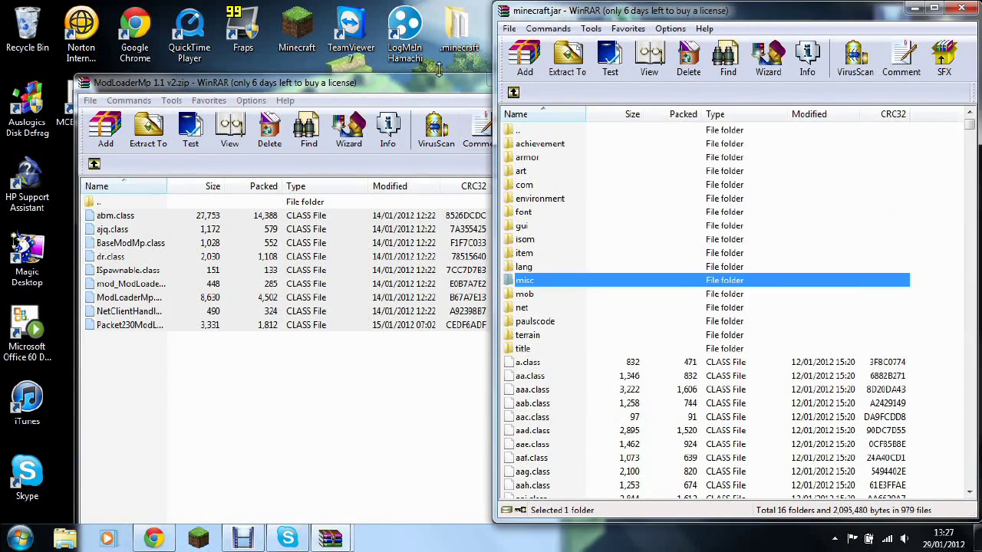
{"action": "left_click", "coordinate": [440, 82]}
{"action": "left_click", "coordinate": [546, 83]}
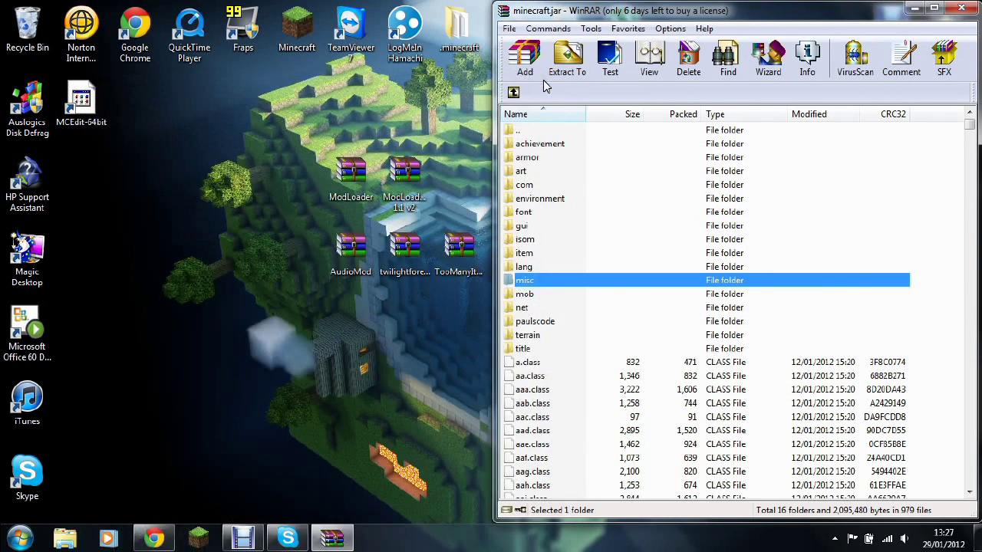
Step: Add the ibxm and paulscode folders and rg.class from AudioMod.zip to minecraft.jar and close AudioMod.zip
{"action": "double_click", "coordinate": [350, 253]}
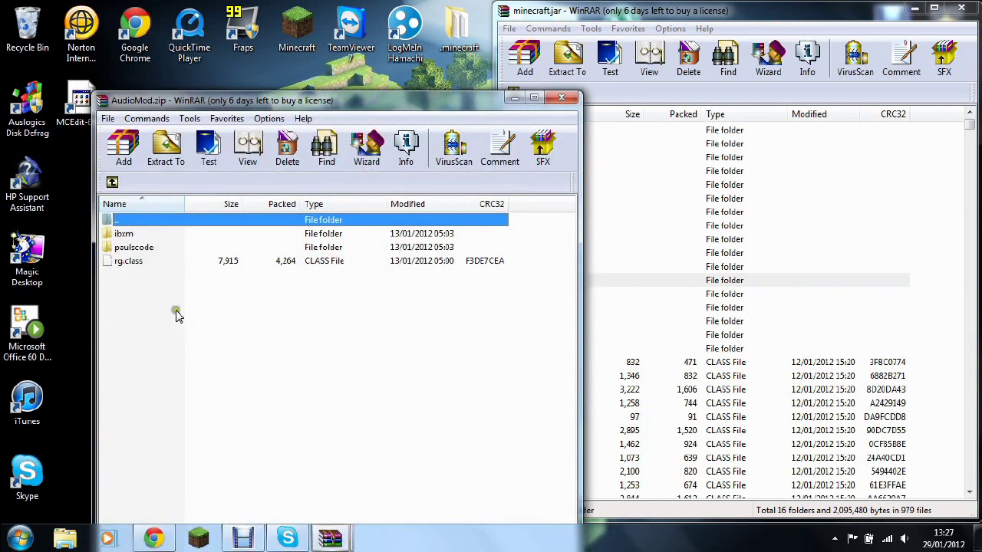
{"action": "left_click_drag", "start_coordinate": [163, 299], "coordinate": [663, 446]}
{"action": "left_click", "coordinate": [728, 385]}
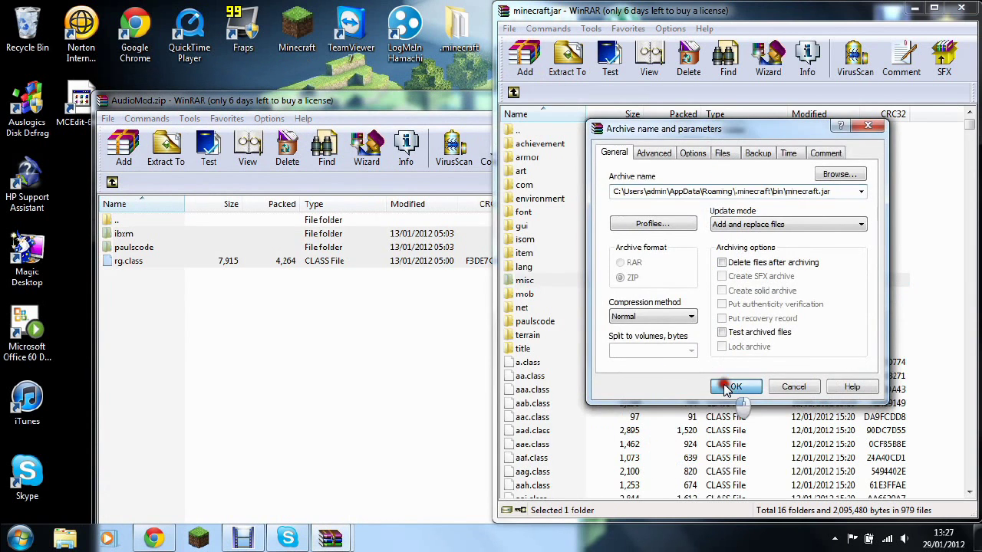
{"action": "left_click", "coordinate": [561, 98]}
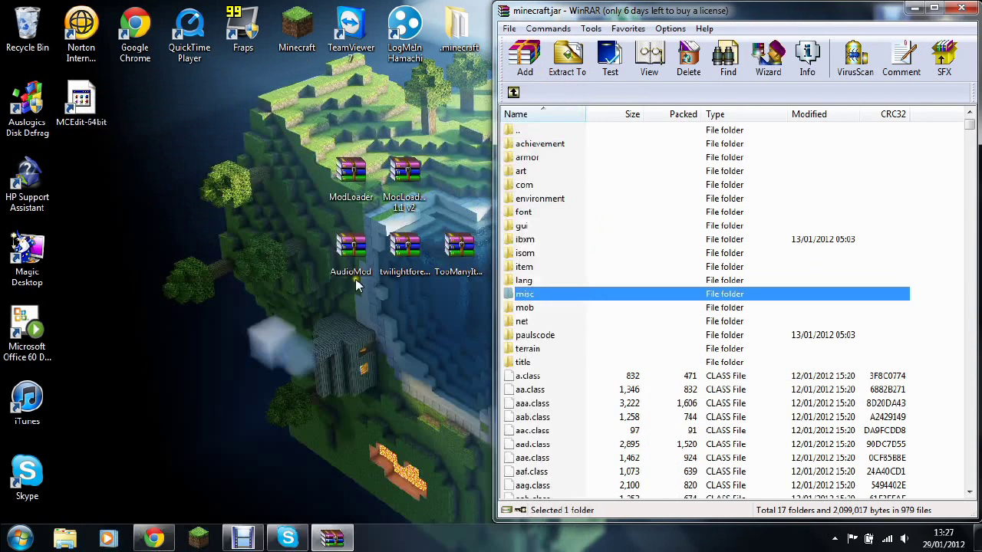
Step: Add all folders and files from twilightforest1.6r2.zip to minecraft.jar, with the two archives side by side, and close the mod archive
{"action": "double_click", "coordinate": [418, 249]}
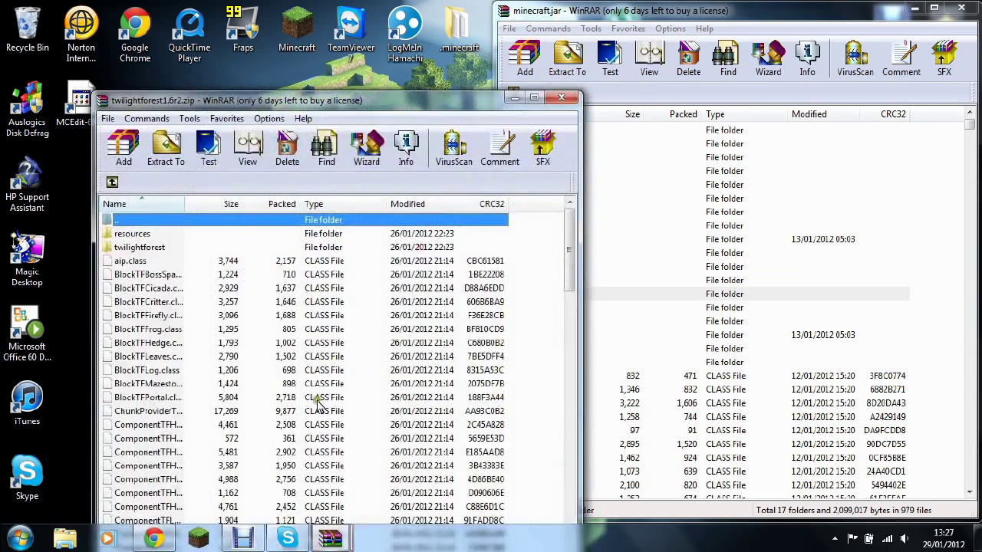
{"action": "left_click_drag", "start_coordinate": [402, 103], "coordinate": [2, 167]}
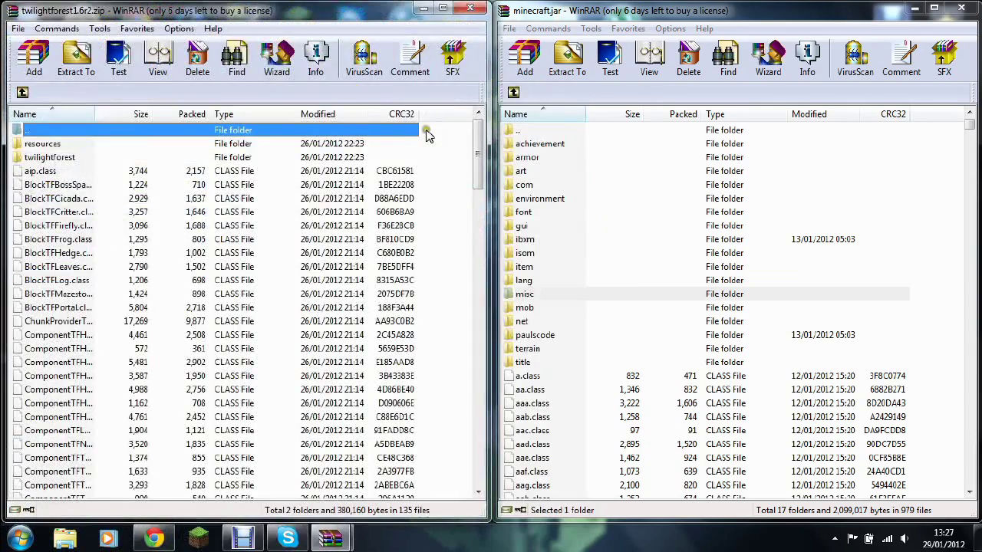
{"action": "left_click_drag", "start_coordinate": [427, 135], "coordinate": [130, 537]}
{"action": "left_click_drag", "start_coordinate": [42, 383], "coordinate": [588, 453]}
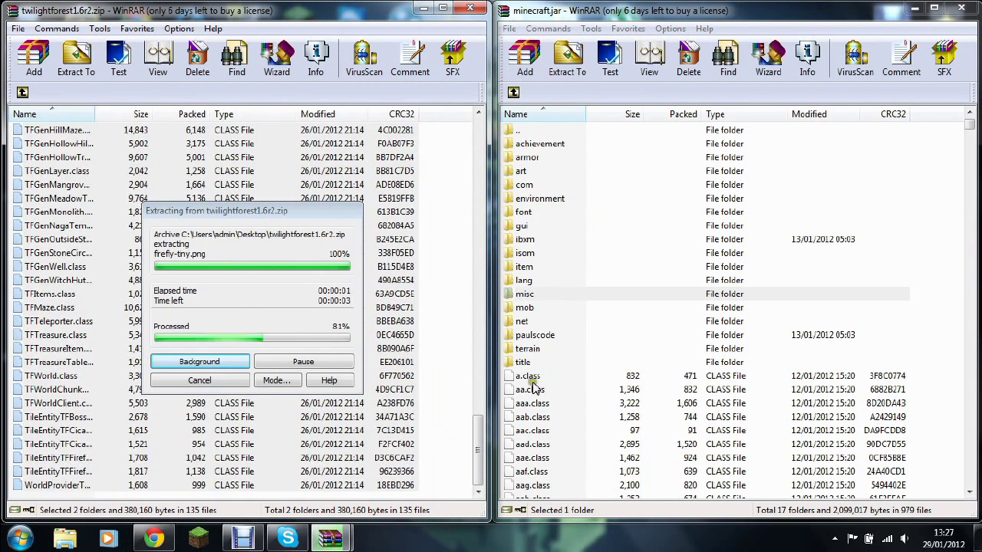
{"action": "left_click", "coordinate": [748, 386]}
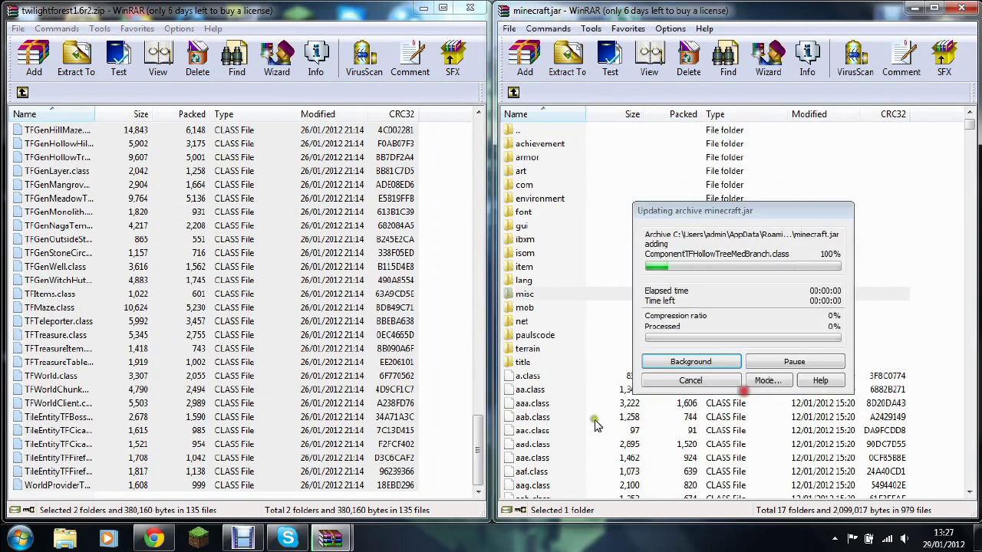
{"action": "left_click", "coordinate": [469, 8]}
Step: Add all files from TooManyItems2012_01_12.zip to minecraft.jar and close both archives
{"action": "double_click", "coordinate": [450, 267]}
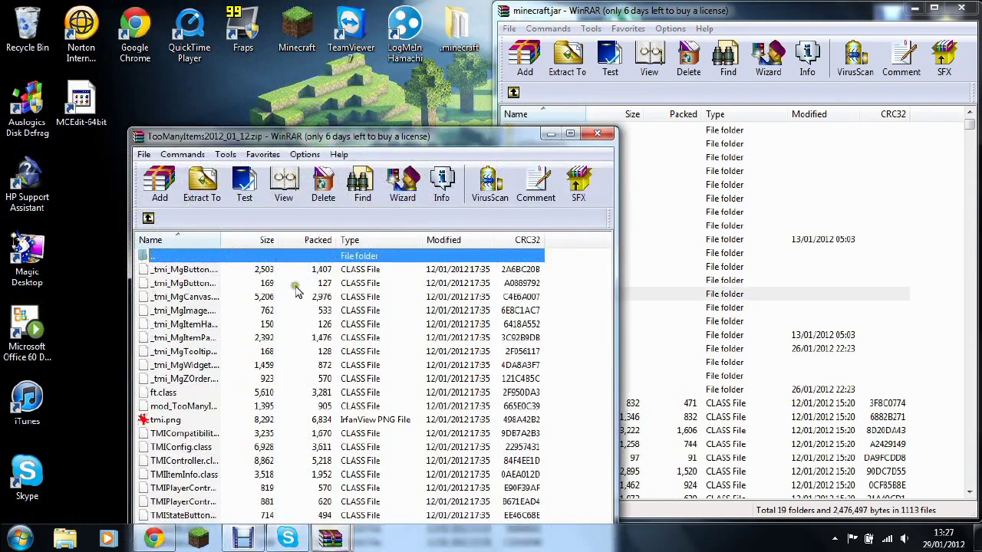
{"action": "left_click_drag", "start_coordinate": [372, 127], "coordinate": [4, 158]}
{"action": "left_click_drag", "start_coordinate": [462, 127], "coordinate": [257, 435]}
{"action": "left_click_drag", "start_coordinate": [247, 385], "coordinate": [591, 460]}
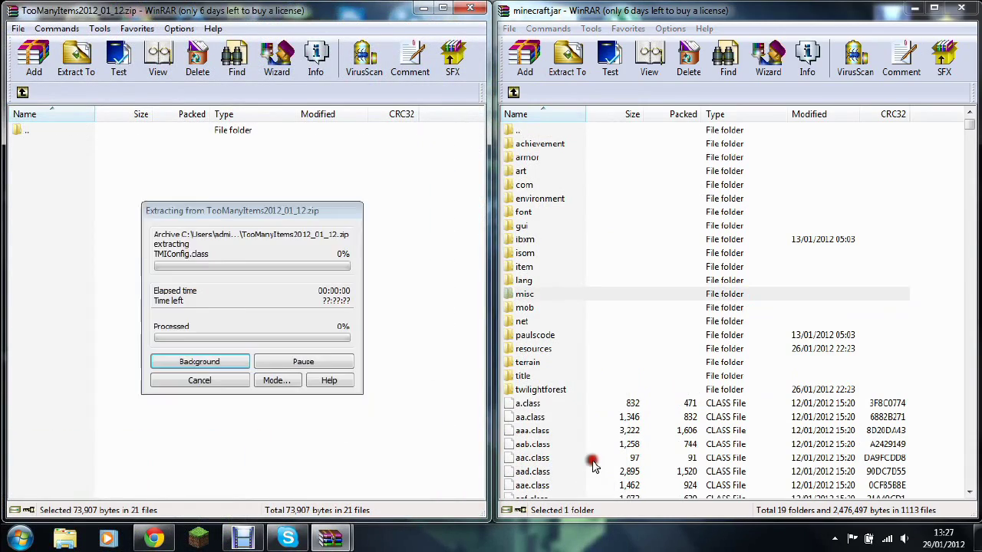
{"action": "left_click", "coordinate": [736, 386]}
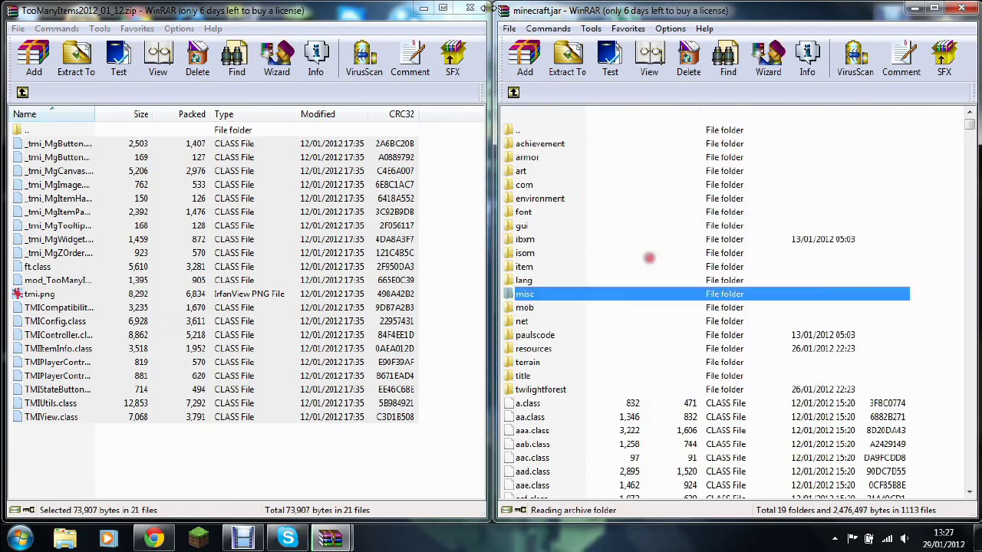
{"action": "left_click", "coordinate": [469, 8]}
{"action": "left_click", "coordinate": [961, 8]}
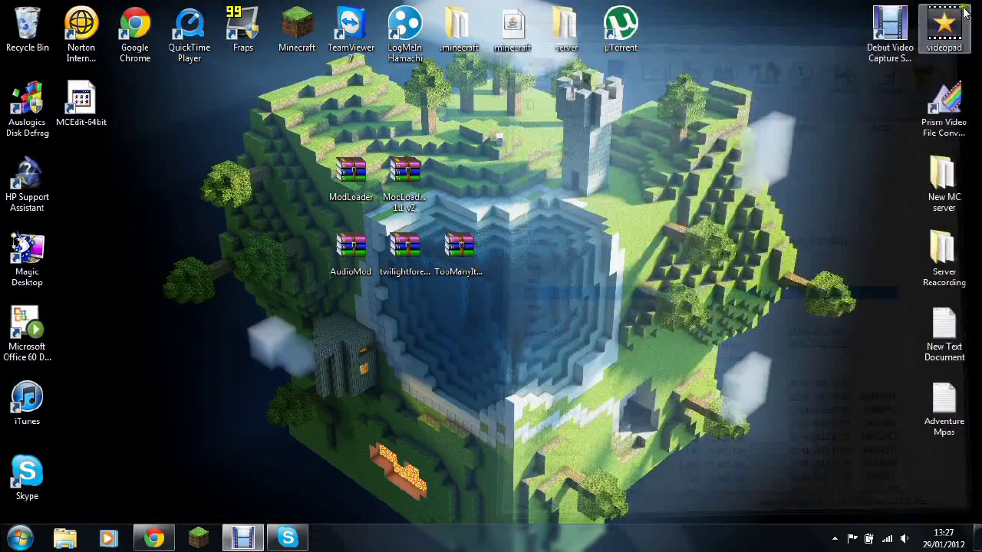
Step: Run Minecraft from the desktop, allowing the unverified program, and log in with the remembered account
{"action": "double_click", "coordinate": [298, 41]}
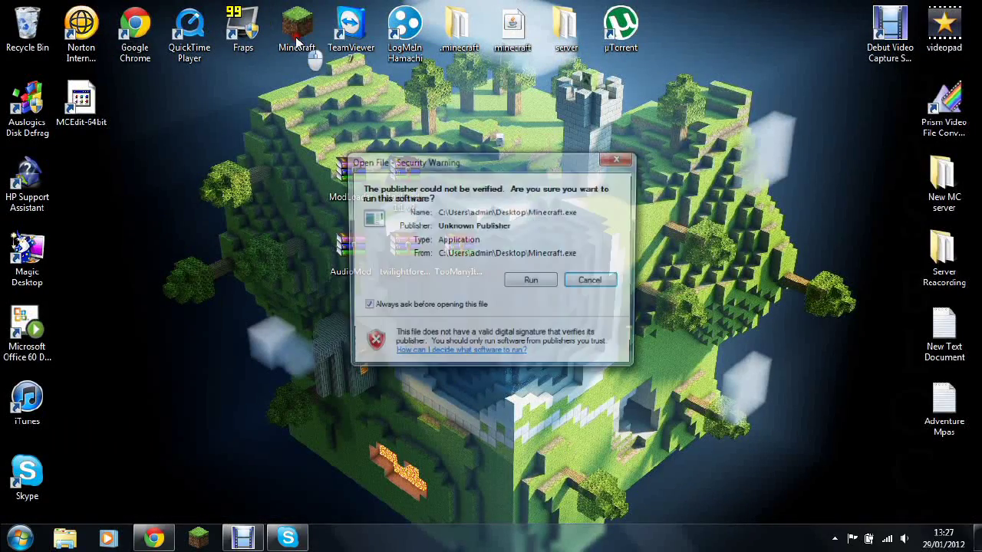
{"action": "left_click", "coordinate": [549, 282]}
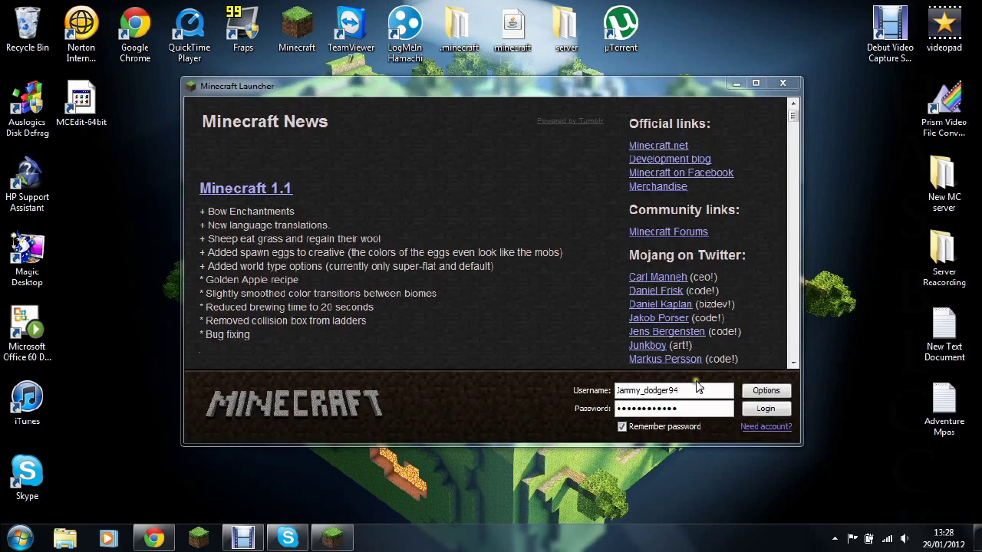
{"action": "left_click", "coordinate": [746, 407]}
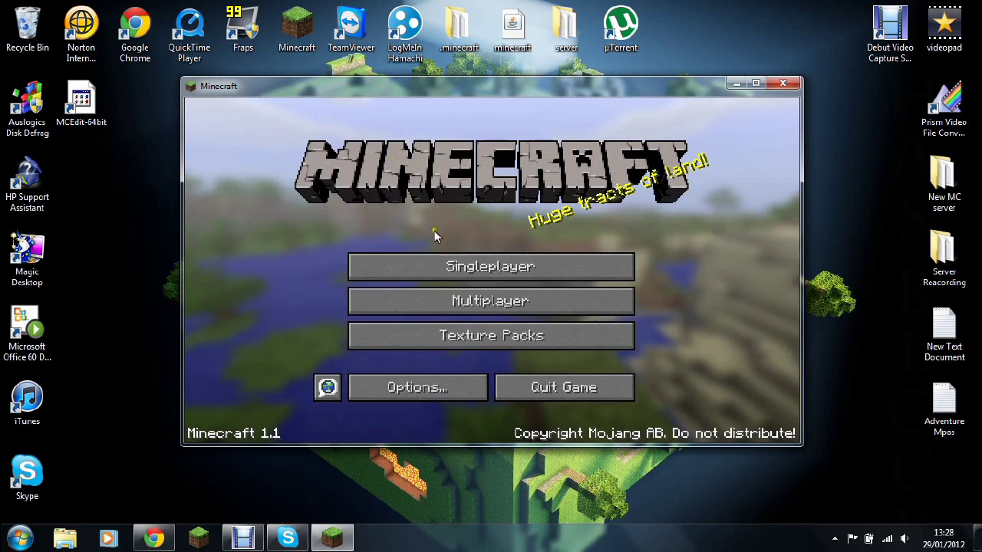
Step: Load the singleplayer Survival Mode world New World-, saved on 29/01/12 13:22
{"action": "left_click", "coordinate": [610, 265]}
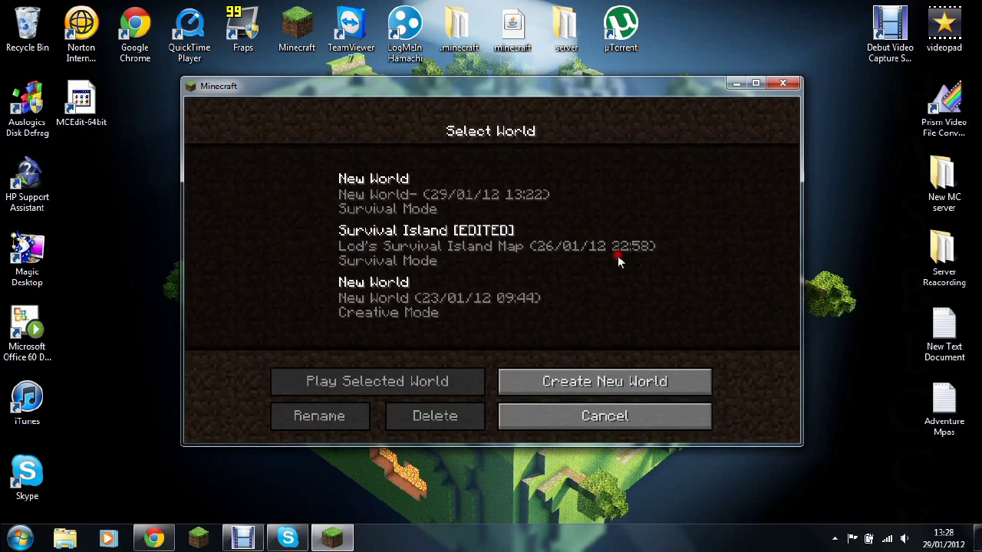
{"action": "left_click", "coordinate": [377, 309]}
{"action": "left_click", "coordinate": [388, 217]}
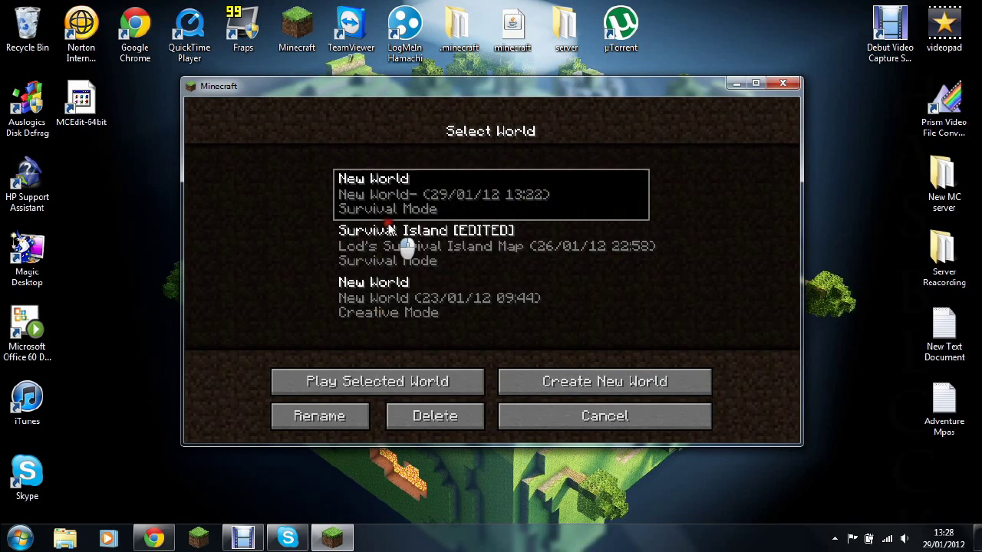
{"action": "left_click", "coordinate": [366, 377]}
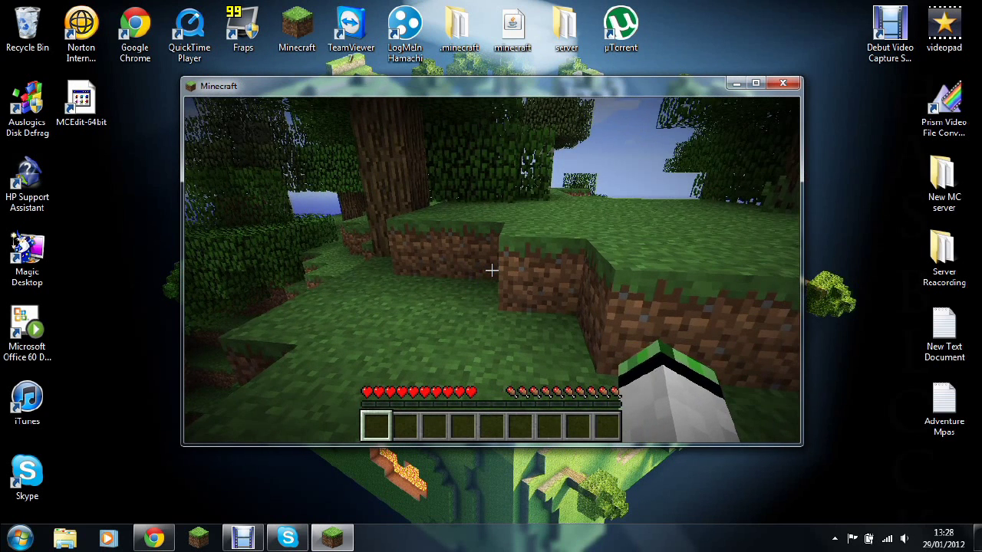
Step: Set the video options to Fast graphics, Normal render distance, Max FPS performance and clouds off, adjust brightness and particles, and return to the game
{"action": "key", "text": "Escape"}
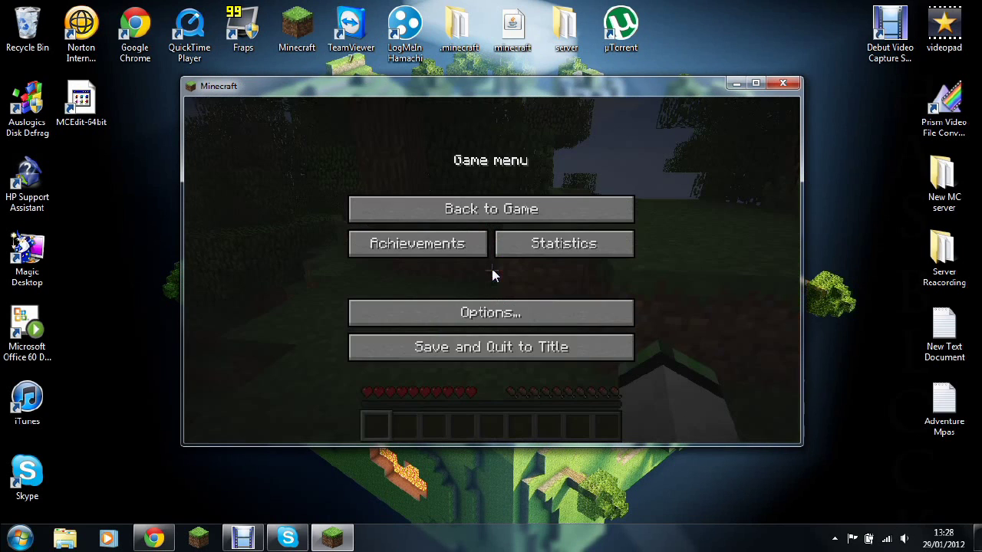
{"action": "left_click", "coordinate": [503, 310]}
{"action": "left_click", "coordinate": [504, 303]}
{"action": "left_click", "coordinate": [450, 165]}
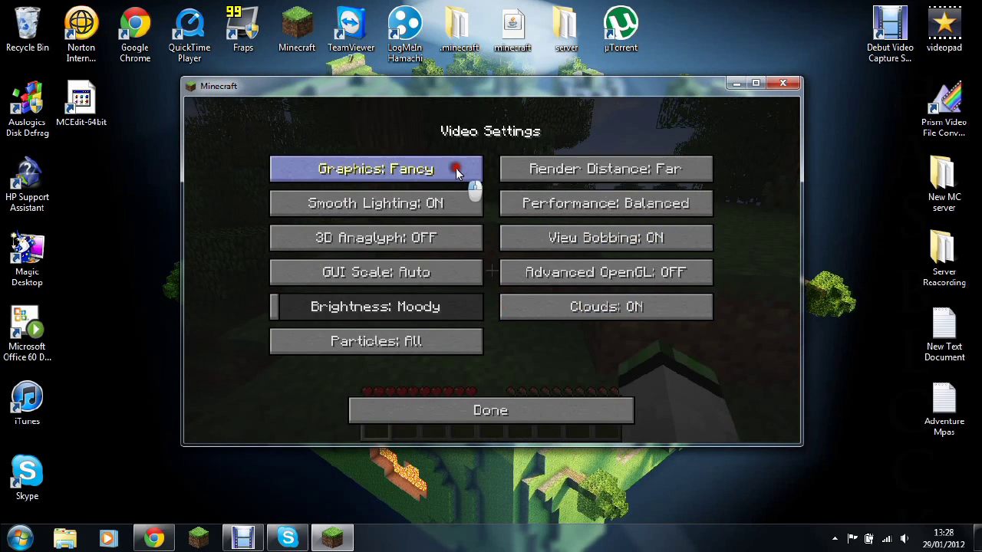
{"action": "left_click", "coordinate": [559, 175]}
{"action": "left_click", "coordinate": [544, 211]}
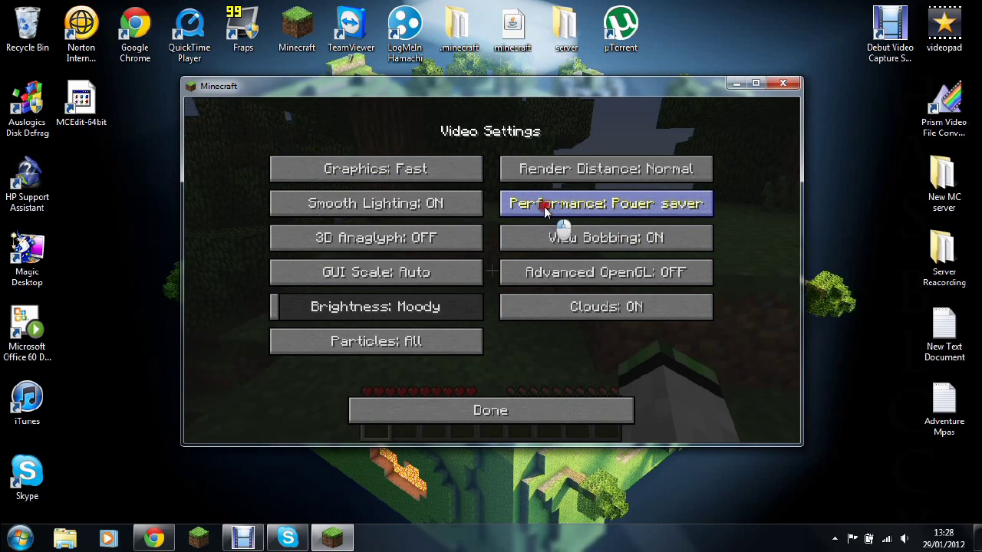
{"action": "left_click", "coordinate": [545, 207]}
{"action": "left_click", "coordinate": [559, 312]}
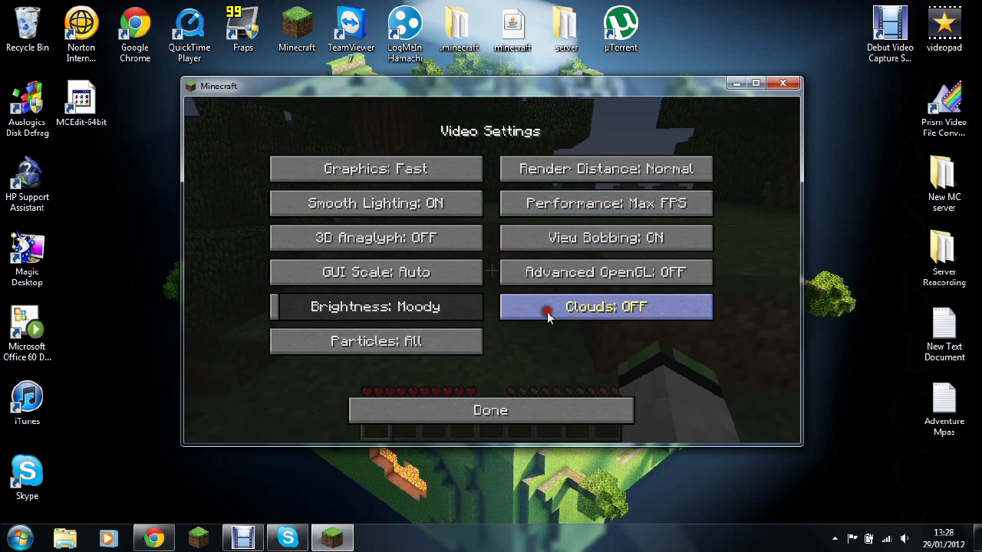
{"action": "left_click", "coordinate": [447, 309]}
{"action": "left_click", "coordinate": [427, 339]}
{"action": "key", "text": "Escape"}
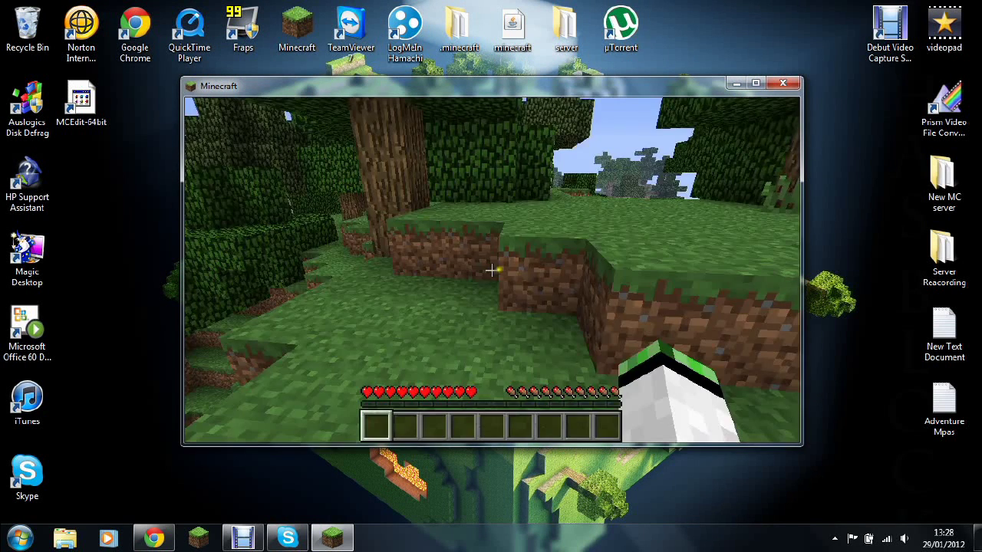
Step: Open the inventory and take one yellow flower, one rose, one brown mushroom and one red mushroom from the TooManyItems list
{"action": "key", "text": "e"}
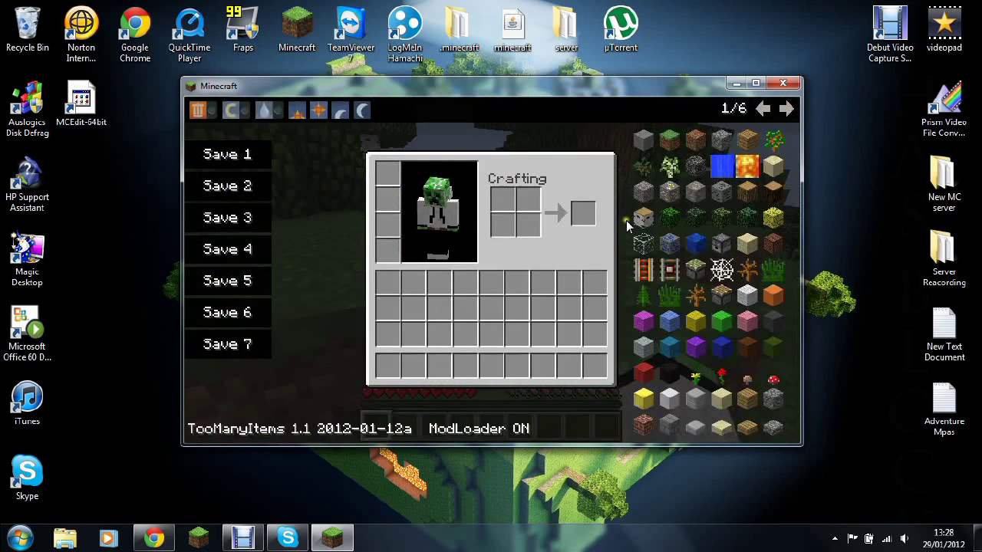
{"action": "left_click", "coordinate": [697, 378]}
{"action": "left_click", "coordinate": [725, 378]}
{"action": "left_click", "coordinate": [747, 379]}
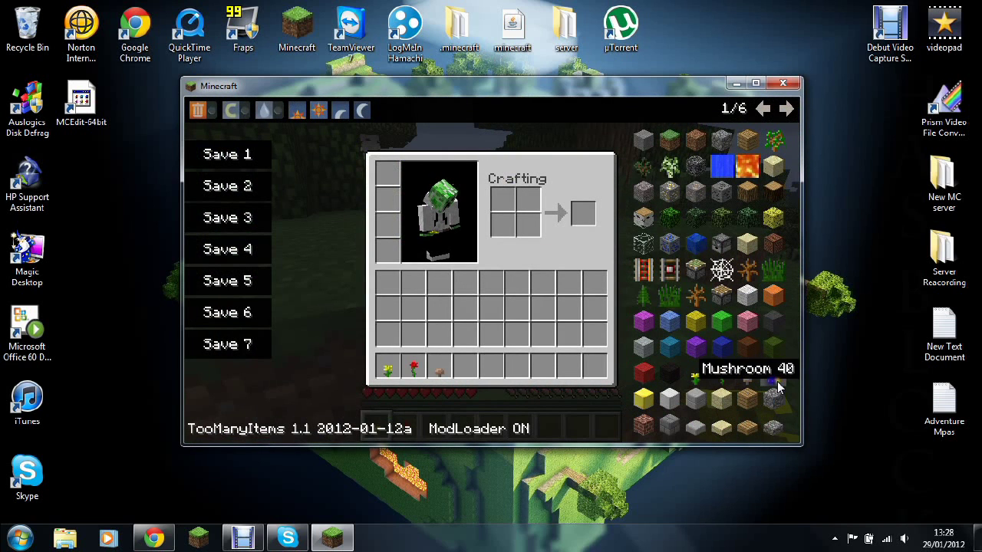
{"action": "left_click", "coordinate": [773, 379]}
Step: Add seven Grass items (31:1) to the hotbar from the TooManyItems list
{"action": "left_click", "coordinate": [770, 277]}
{"action": "left_click", "coordinate": [769, 278]}
{"action": "left_click", "coordinate": [769, 278]}
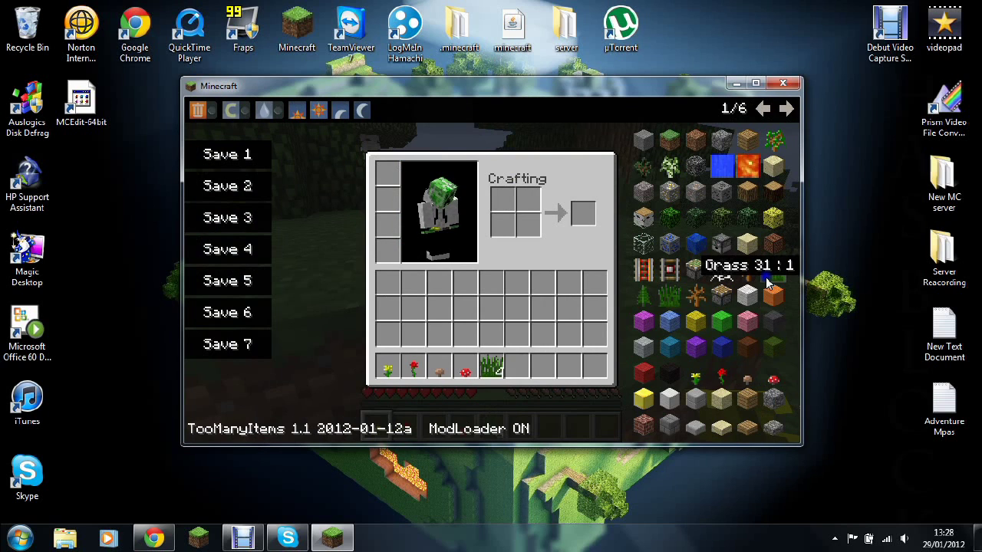
{"action": "right_click", "coordinate": [767, 282]}
{"action": "right_click", "coordinate": [767, 282]}
{"action": "right_click", "coordinate": [767, 282]}
Step: Add more flowers from the TooManyItems list to have seven roses and four yellow flowers
{"action": "right_click", "coordinate": [721, 378]}
{"action": "right_click", "coordinate": [721, 378]}
{"action": "right_click", "coordinate": [720, 378]}
{"action": "right_click", "coordinate": [699, 376]}
{"action": "right_click", "coordinate": [698, 376]}
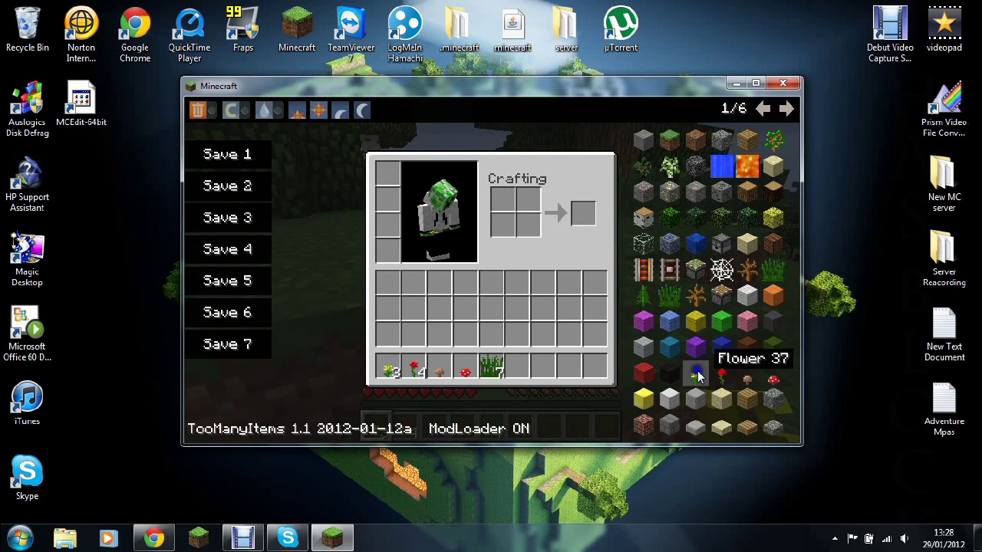
{"action": "left_click", "coordinate": [697, 375]}
{"action": "left_click", "coordinate": [720, 374]}
{"action": "left_click", "coordinate": [720, 374]}
{"action": "left_click", "coordinate": [721, 374]}
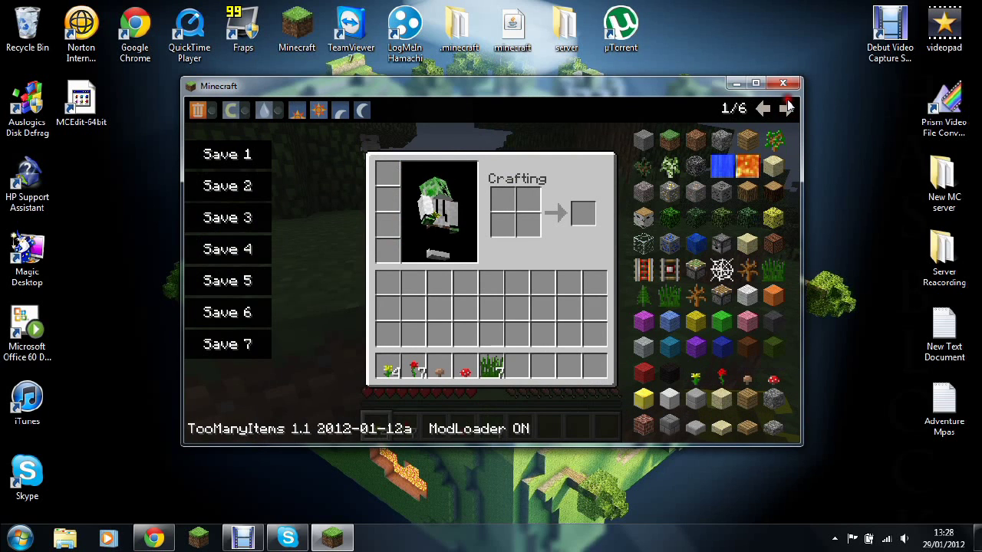
Step: Add two water blocks and one diamond to the hotbar and close the inventory
{"action": "left_click", "coordinate": [723, 180]}
{"action": "left_click", "coordinate": [722, 180]}
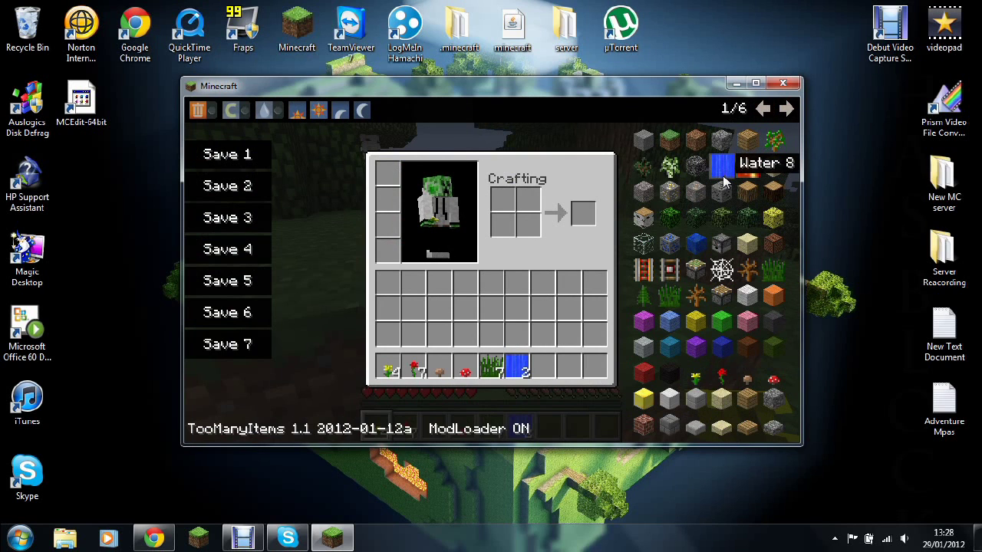
{"action": "left_click", "coordinate": [786, 110]}
{"action": "left_click", "coordinate": [787, 110]}
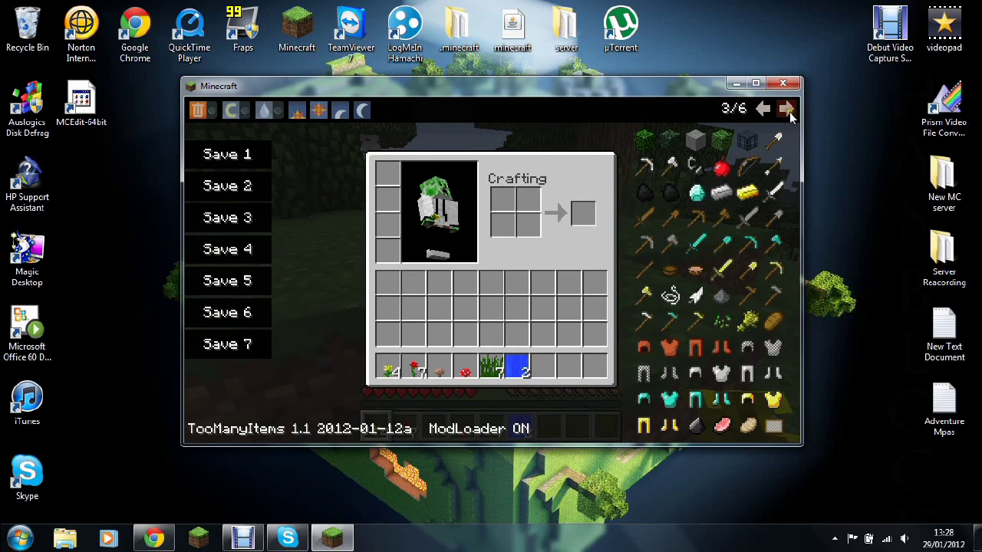
{"action": "left_click", "coordinate": [696, 191]}
{"action": "key", "text": "e"}
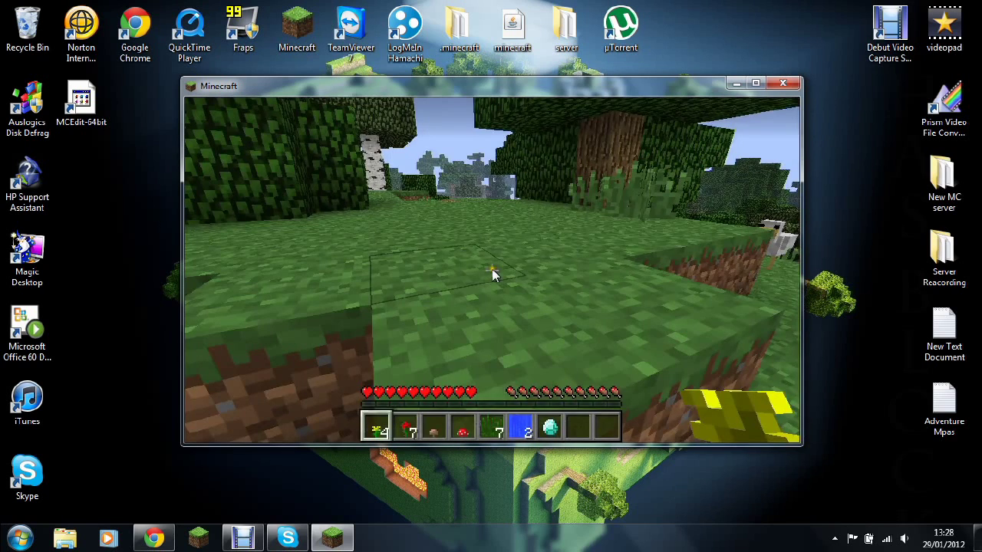
{"action": "key", "text": "e"}
{"action": "key", "text": "e"}
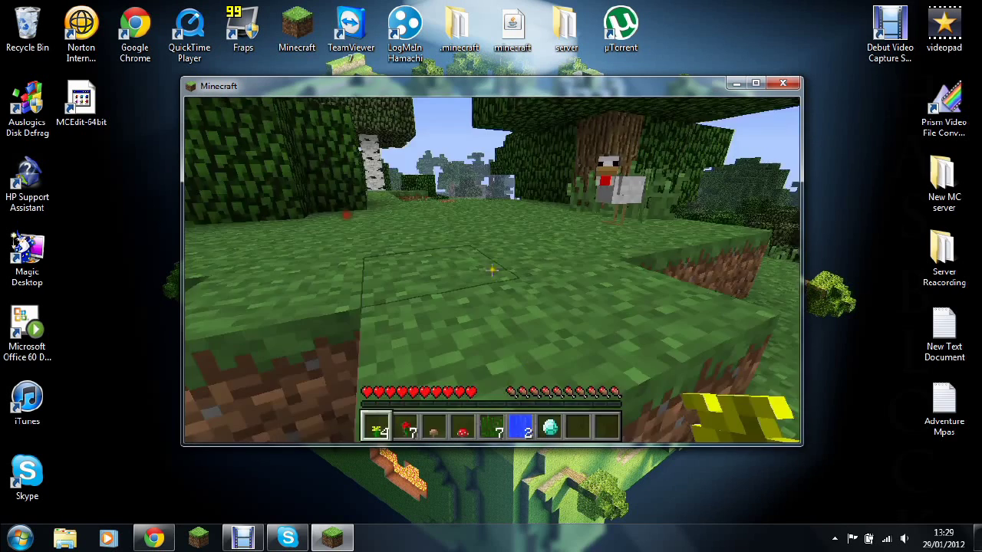
Step: Dig a two-by-two hole one block deep in the grass and fill it with the two water blocks
{"action": "key", "text": "w"}
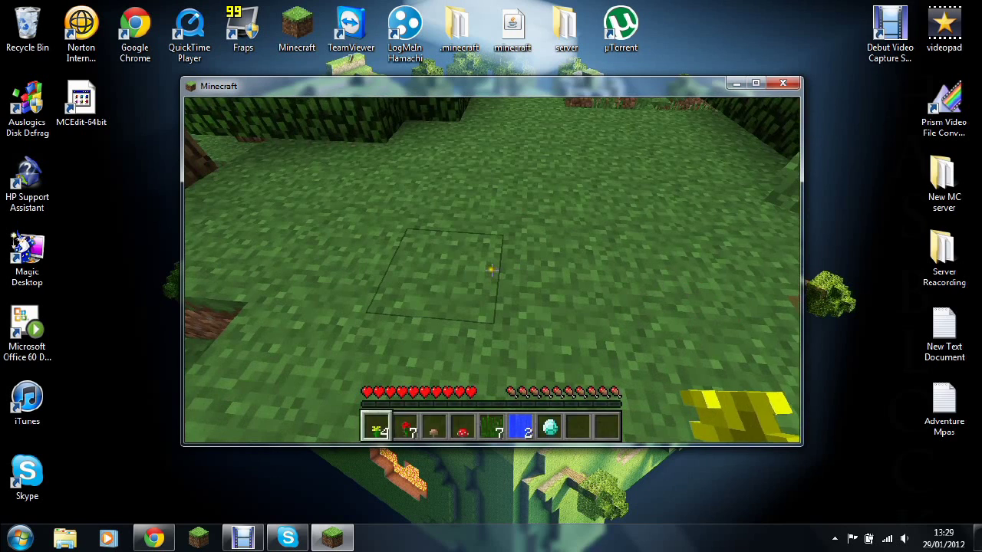
{"action": "left_click", "coordinate": [492, 270]}
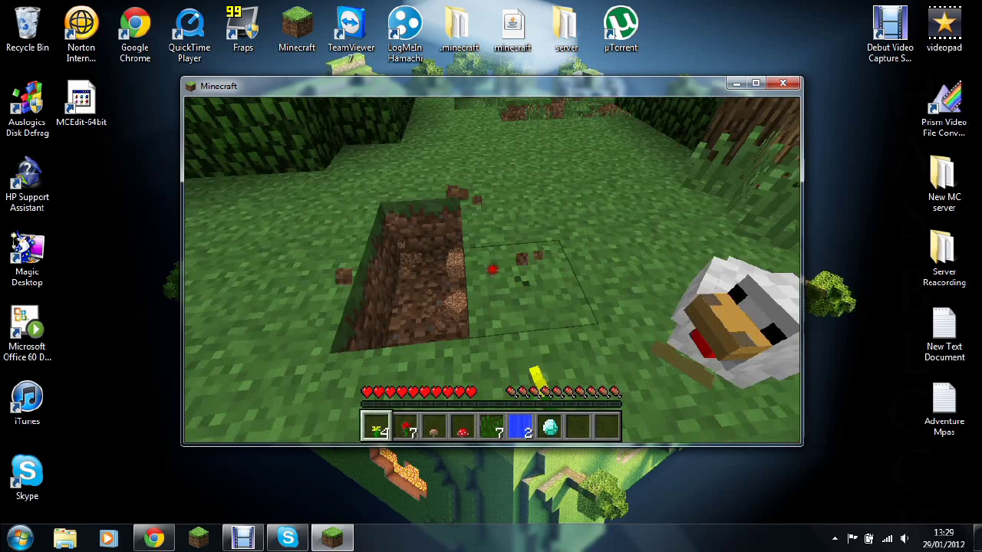
{"action": "left_click", "coordinate": [490, 268]}
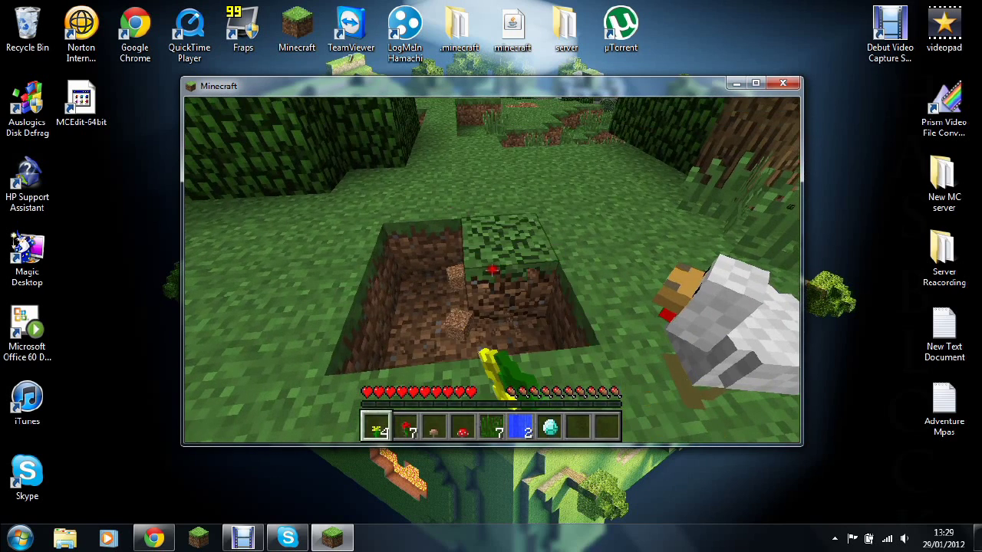
{"action": "key", "text": "6"}
{"action": "right_click", "coordinate": [491, 268]}
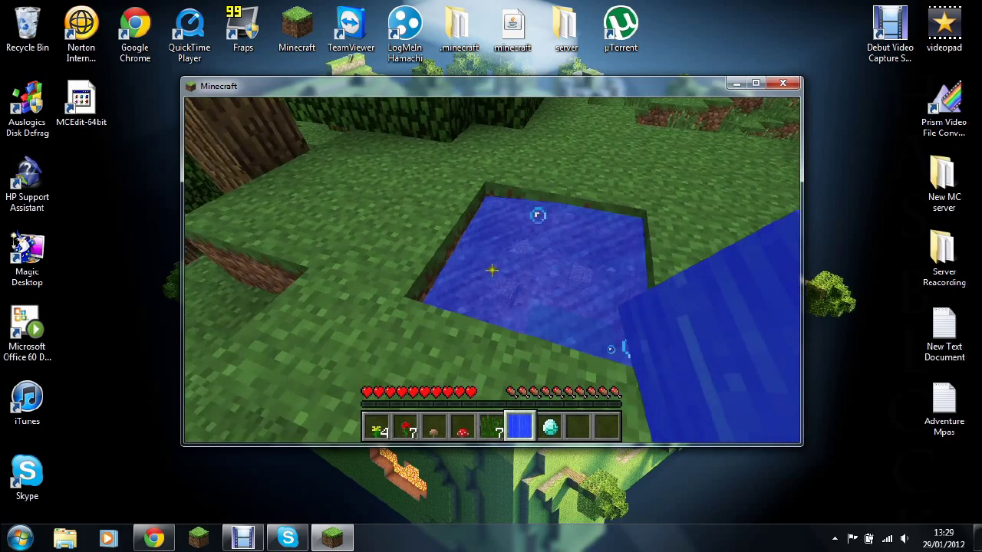
Step: Plant two grass tufts, the red mushroom and a rose along the edge of the pool
{"action": "key", "text": "4"}
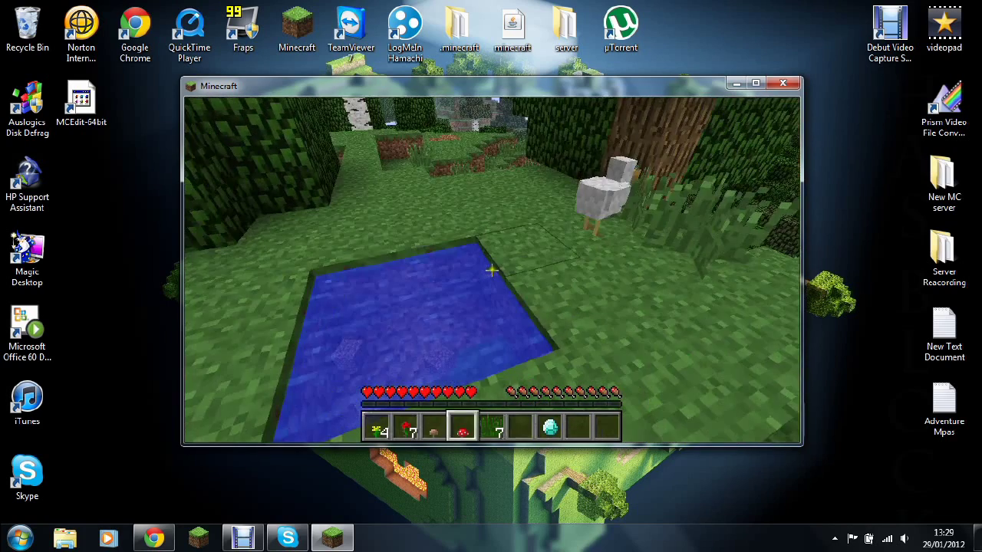
{"action": "key", "text": "5"}
{"action": "right_click", "coordinate": [492, 270]}
{"action": "right_click", "coordinate": [491, 270]}
{"action": "key", "text": "4"}
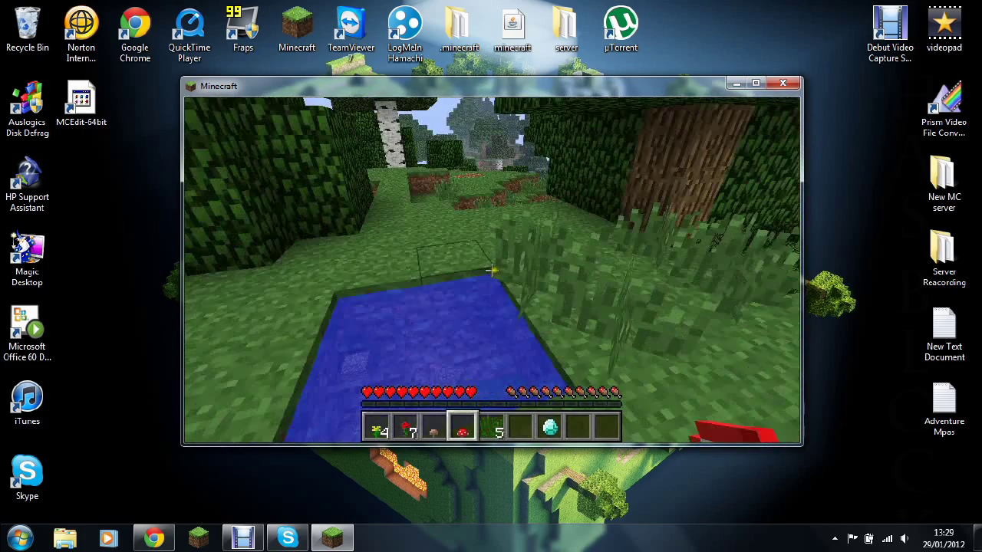
{"action": "right_click", "coordinate": [491, 268]}
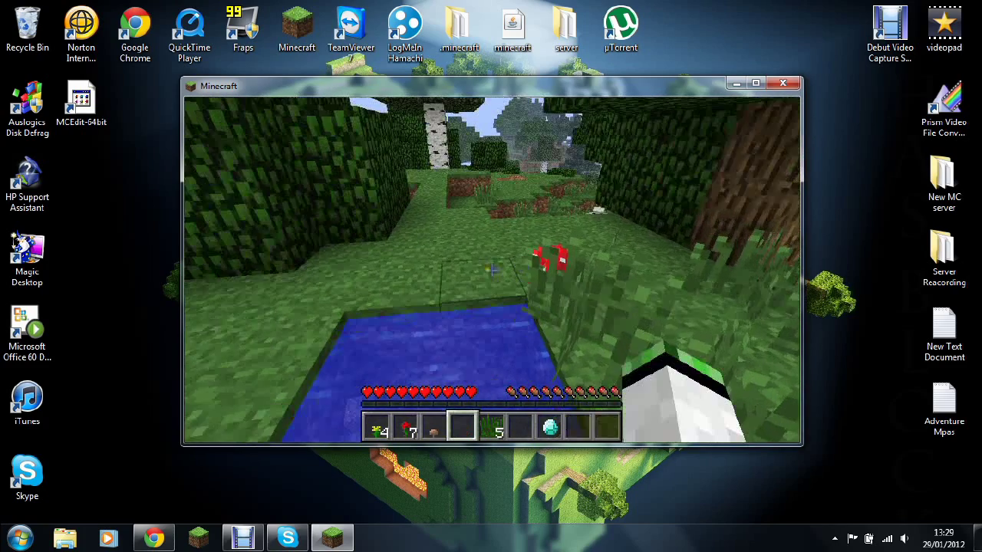
{"action": "key", "text": "2"}
{"action": "right_click", "coordinate": [490, 269]}
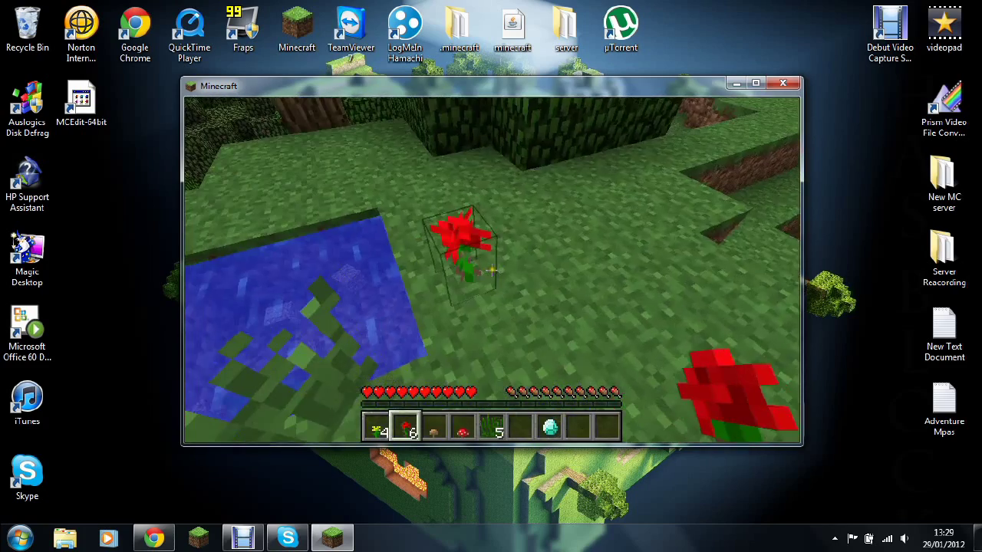
Step: Place the red mushroom again and plant a second rose beside the pool
{"action": "key", "text": "4"}
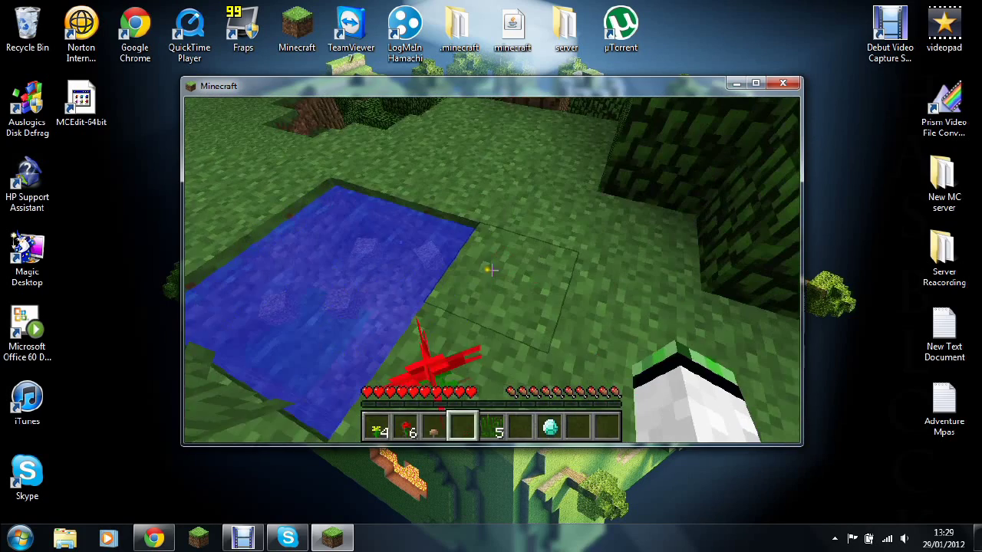
{"action": "key", "text": "3"}
{"action": "key", "text": "5"}
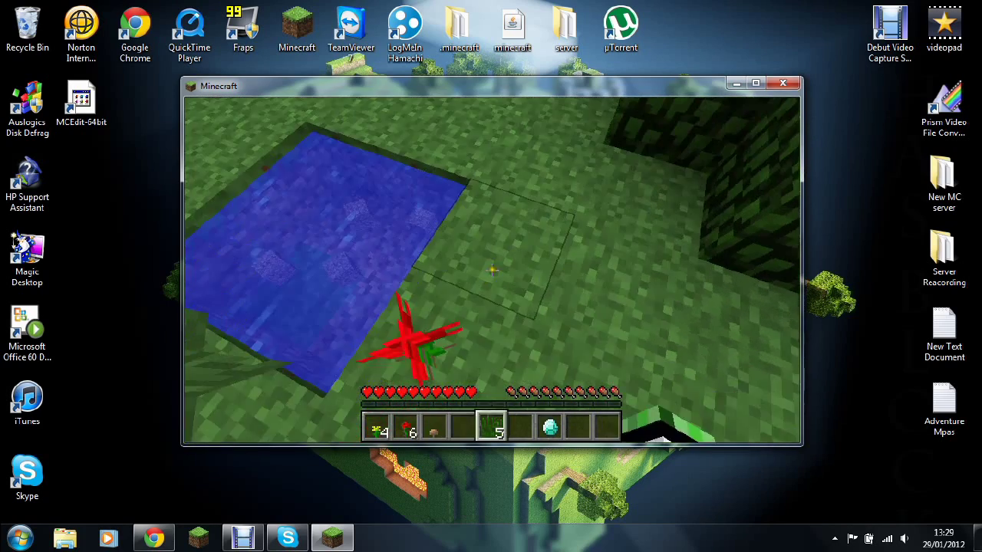
{"action": "key", "text": "2"}
{"action": "right_click", "coordinate": [492, 270]}
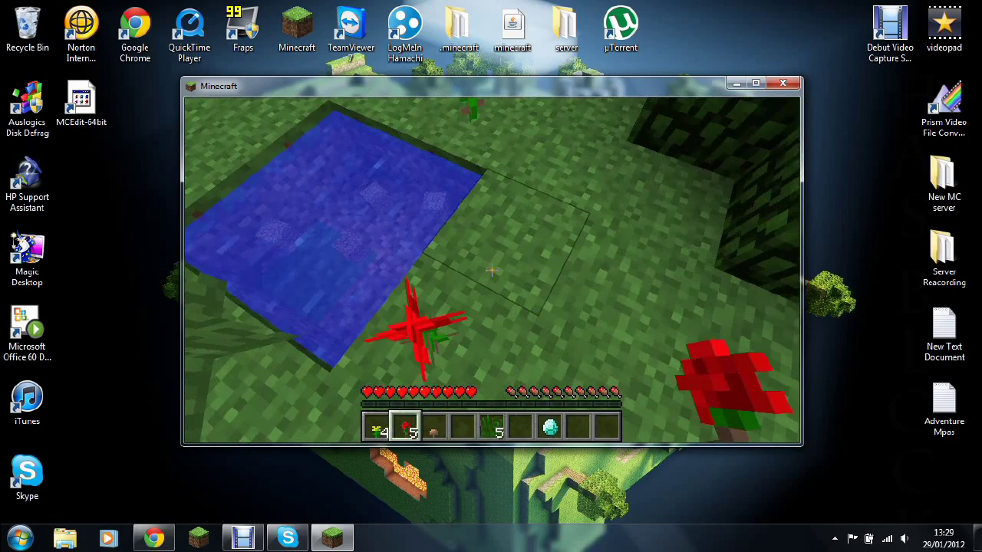
Step: Surround the rest of the pool with yellow flowers, the brown mushroom, two more grass tufts and another rose
{"action": "key", "text": "1"}
{"action": "right_click", "coordinate": [492, 270]}
{"action": "key", "text": "4"}
{"action": "key", "text": "3"}
{"action": "right_click", "coordinate": [492, 270]}
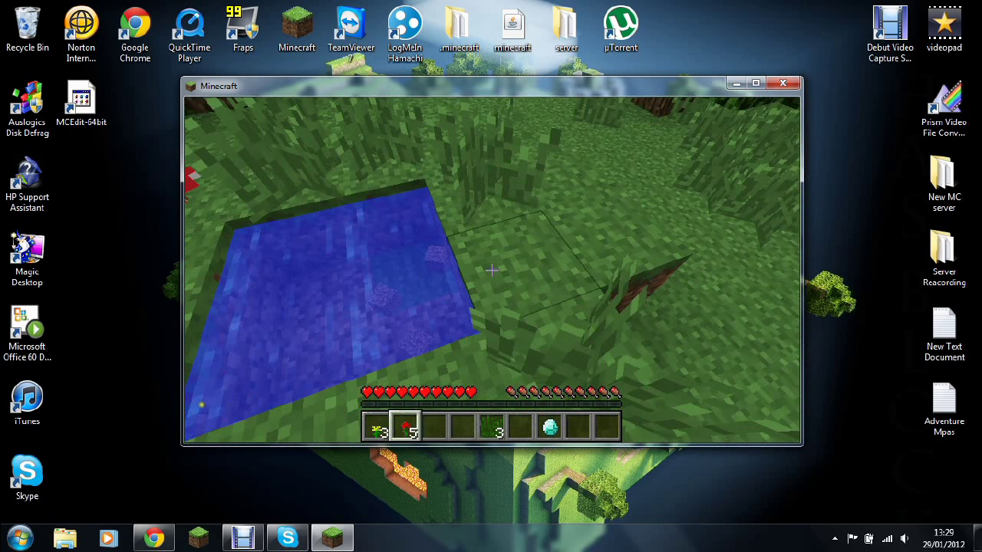
{"action": "key", "text": "2"}
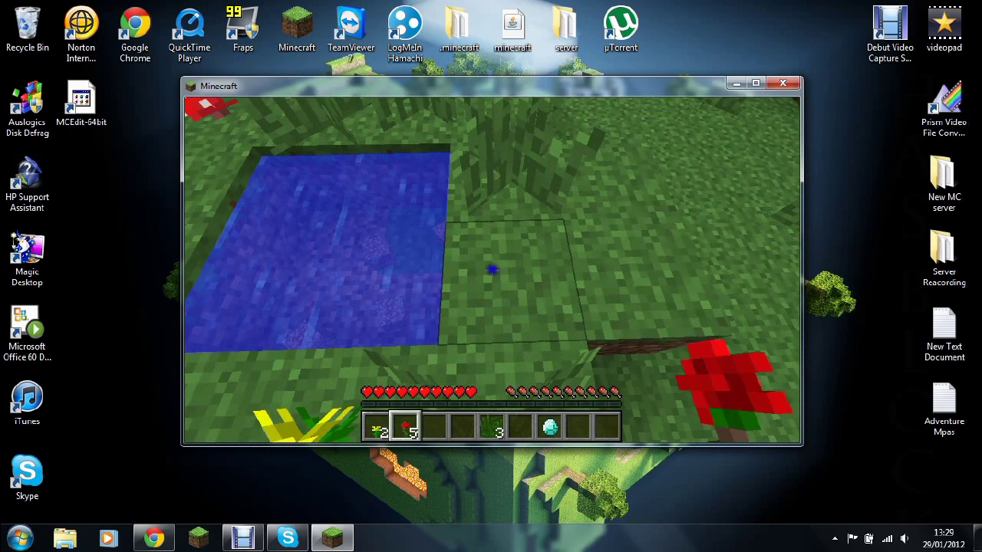
{"action": "right_click", "coordinate": [491, 270]}
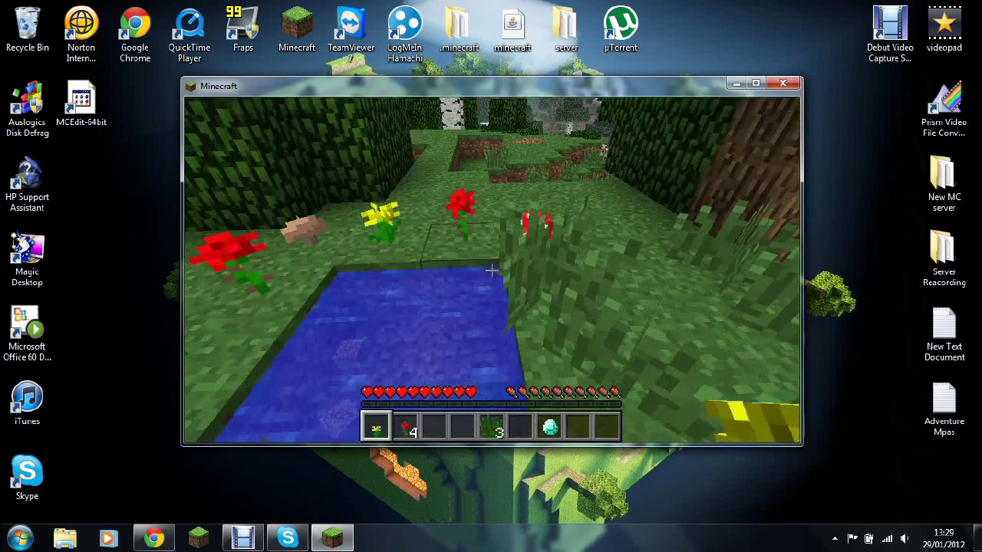
Step: Try to activate the Twilight Forest portal by throwing the diamond into the pool and stepping back
{"action": "key", "text": "6"}
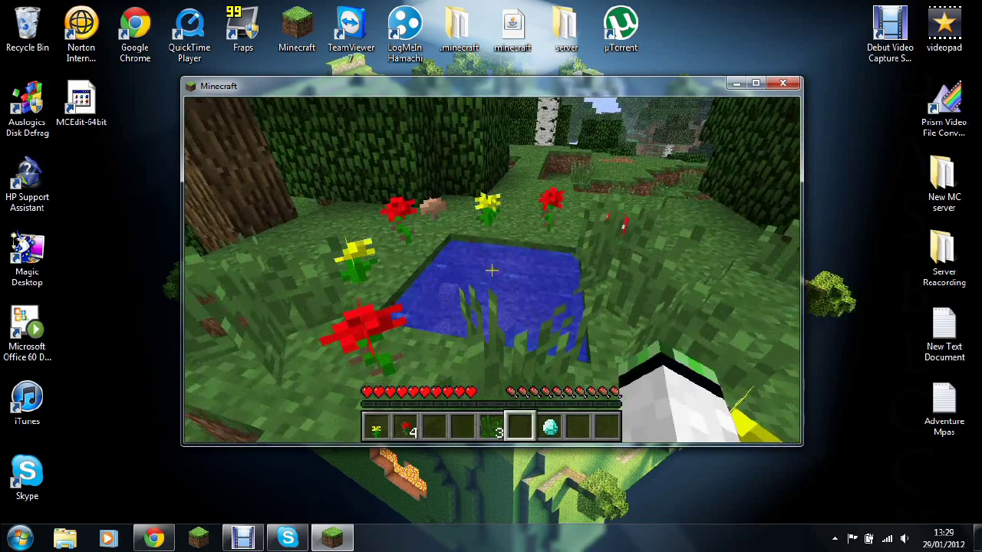
{"action": "key", "text": "7"}
{"action": "key", "text": "q"}
{"action": "key", "text": "s"}
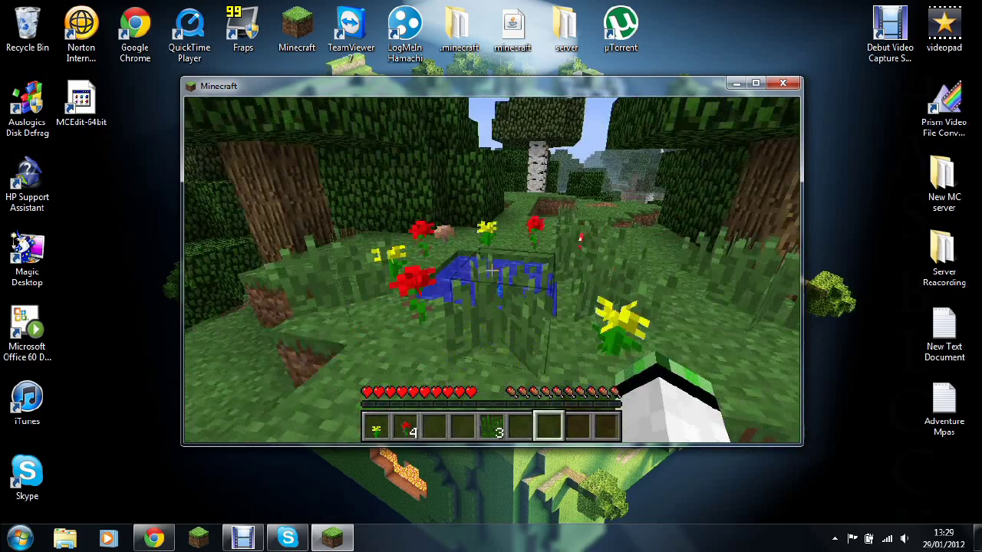
Step: Plant more roses and yellow flowers around the pool and retrieve the diamond
{"action": "key", "text": "w"}
{"action": "key", "text": "w"}
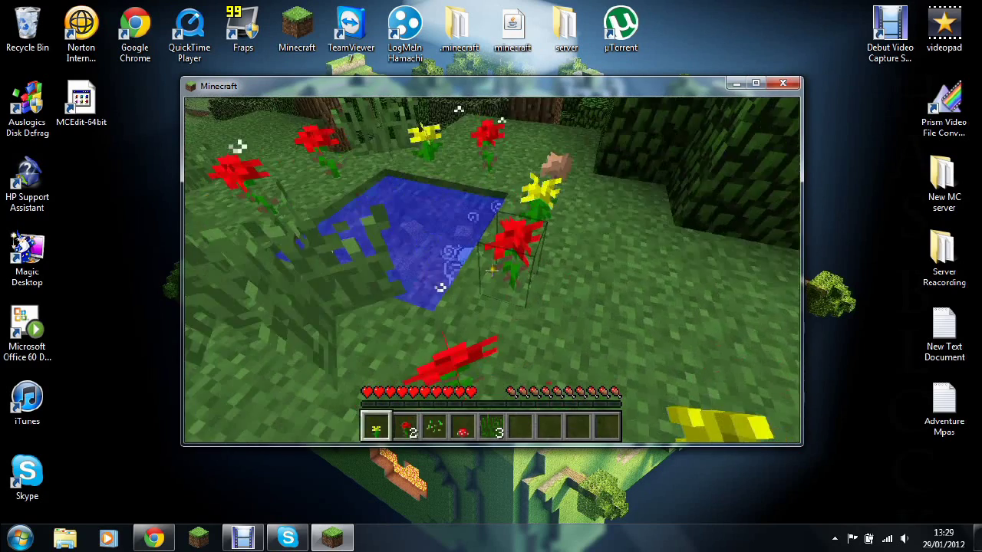
{"action": "key", "text": "w"}
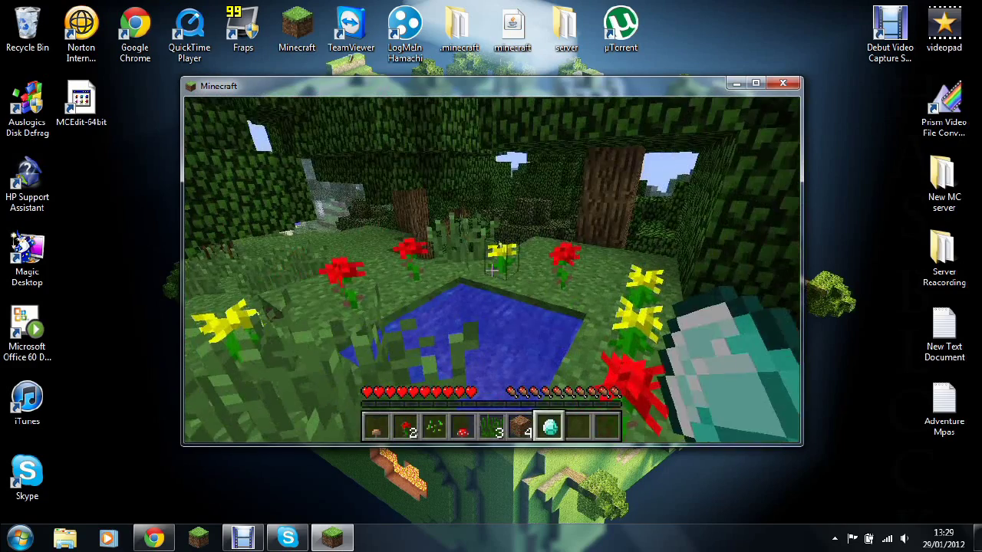
Step: Replace a yellow flower at the pool's edge with tall grass
{"action": "key", "text": "d"}
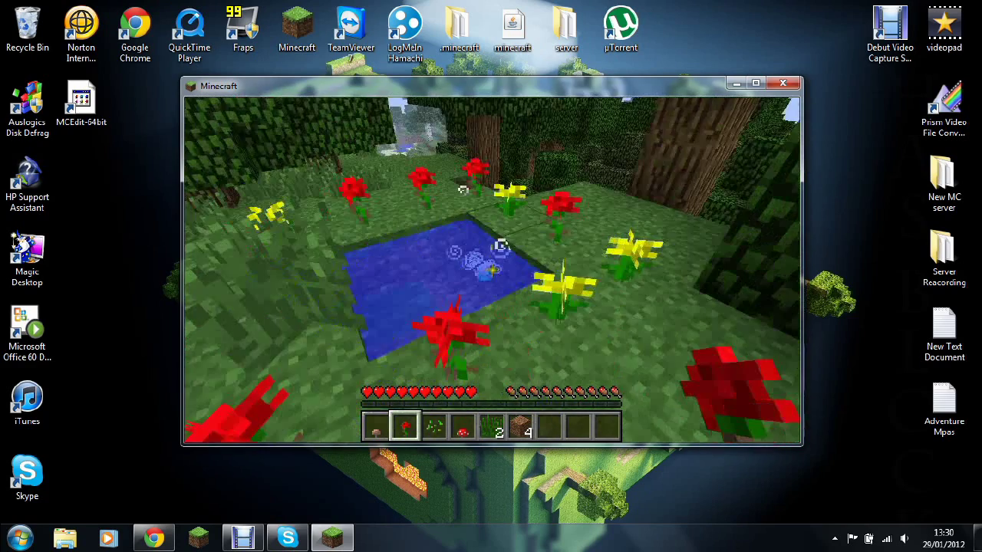
{"action": "left_click", "coordinate": [492, 269]}
{"action": "scroll", "coordinate": [492, 269], "scroll_direction": "down", "scroll_amount": 3}
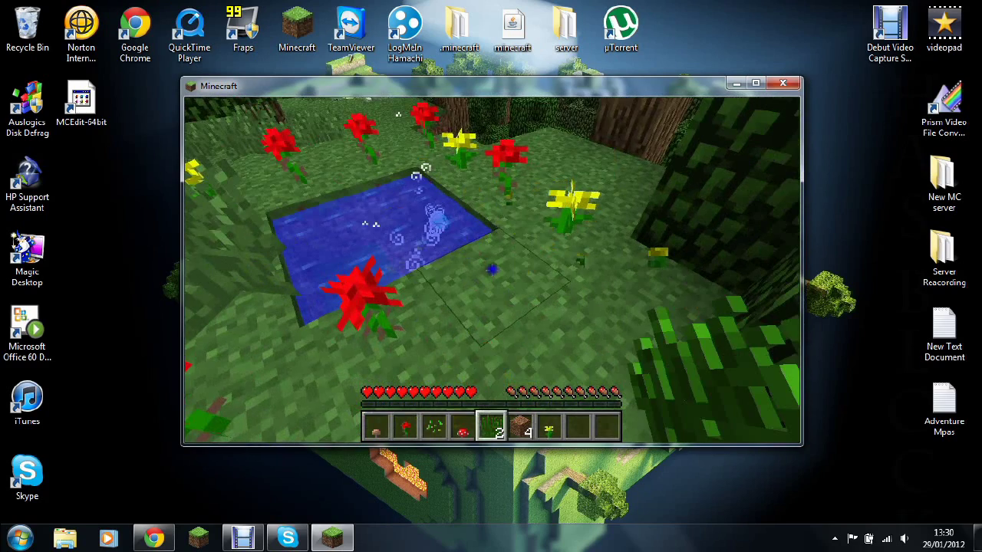
{"action": "right_click", "coordinate": [491, 269]}
Step: Replace a rose at the pool's edge with the red mushroom and a yellow flower with the brown mushroom
{"action": "scroll", "coordinate": [492, 269], "scroll_direction": "up", "scroll_amount": 2}
{"action": "left_click", "coordinate": [491, 269]}
{"action": "scroll", "coordinate": [491, 269], "scroll_direction": "down", "scroll_amount": 1}
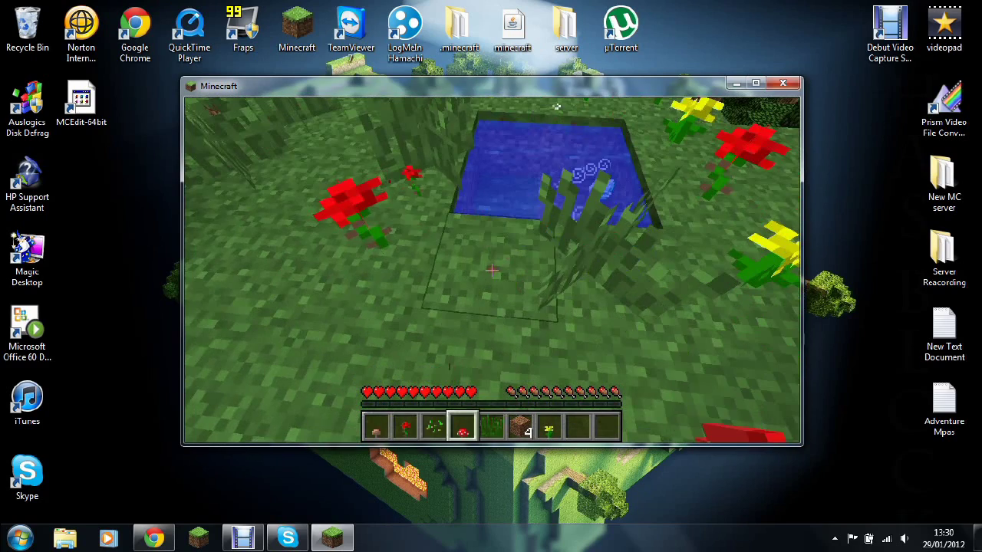
{"action": "right_click", "coordinate": [491, 268]}
{"action": "scroll", "coordinate": [491, 268], "scroll_direction": "up", "scroll_amount": 3}
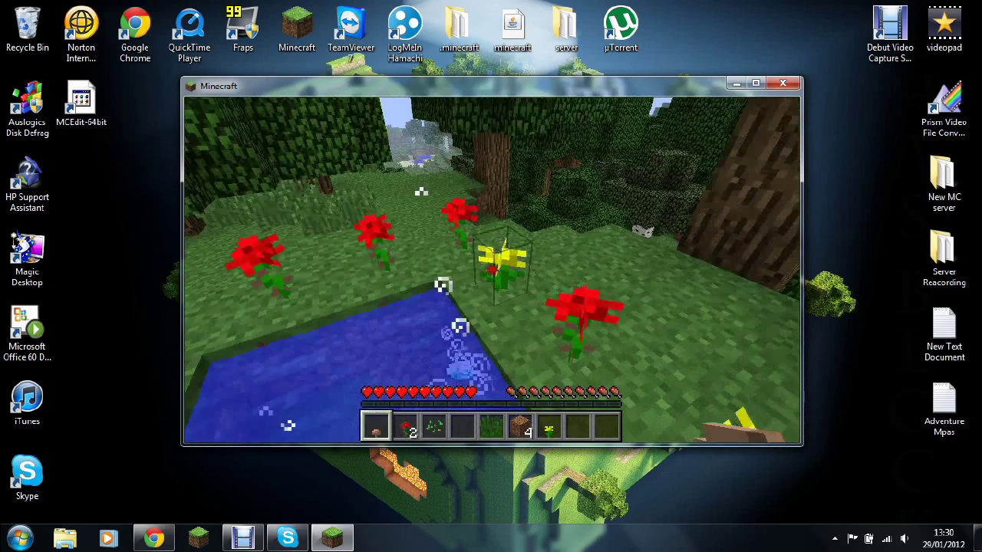
{"action": "left_click", "coordinate": [490, 268]}
{"action": "right_click", "coordinate": [491, 268]}
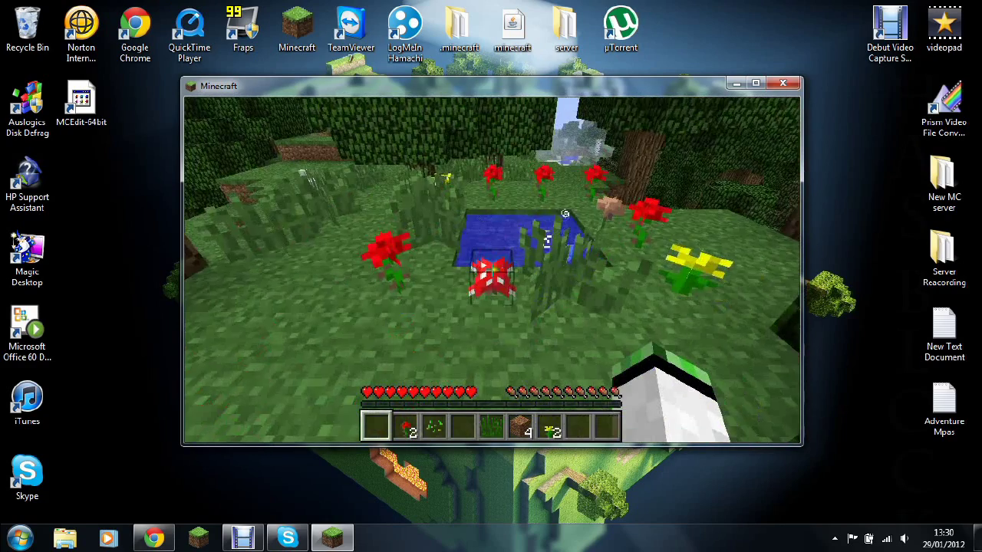
Step: Retrieve the diamond from the pool and step back out of the water
{"action": "key", "text": "w"}
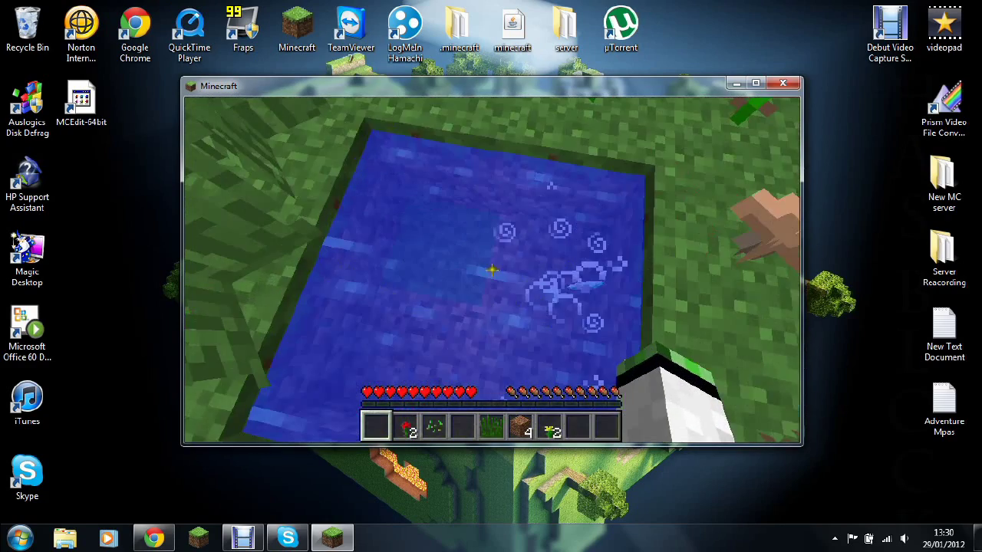
{"action": "key", "text": "w"}
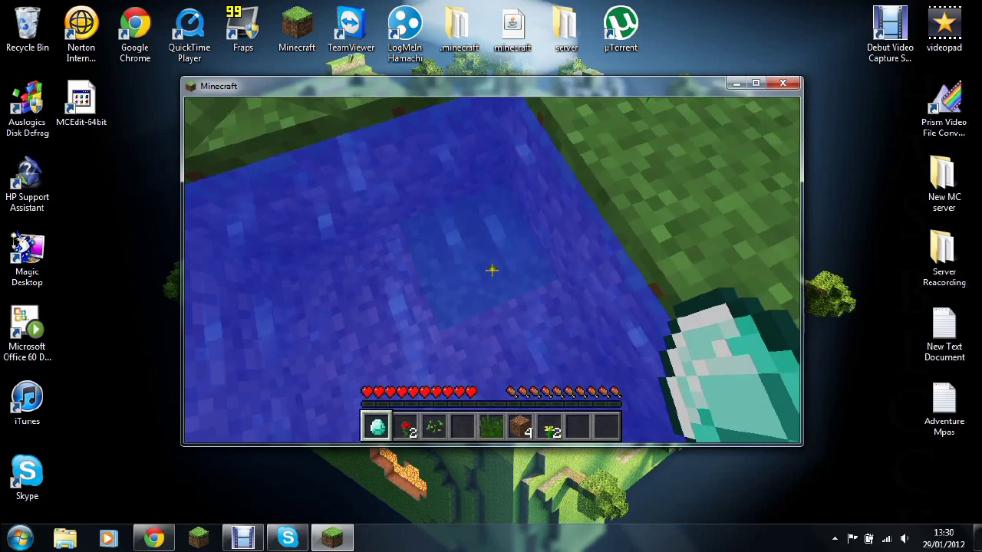
{"action": "key", "text": "s"}
Step: Check the portal instructions and example picture on the Twilight Forest forum page in Chrome, and return to Minecraft
{"action": "key", "text": "Escape"}
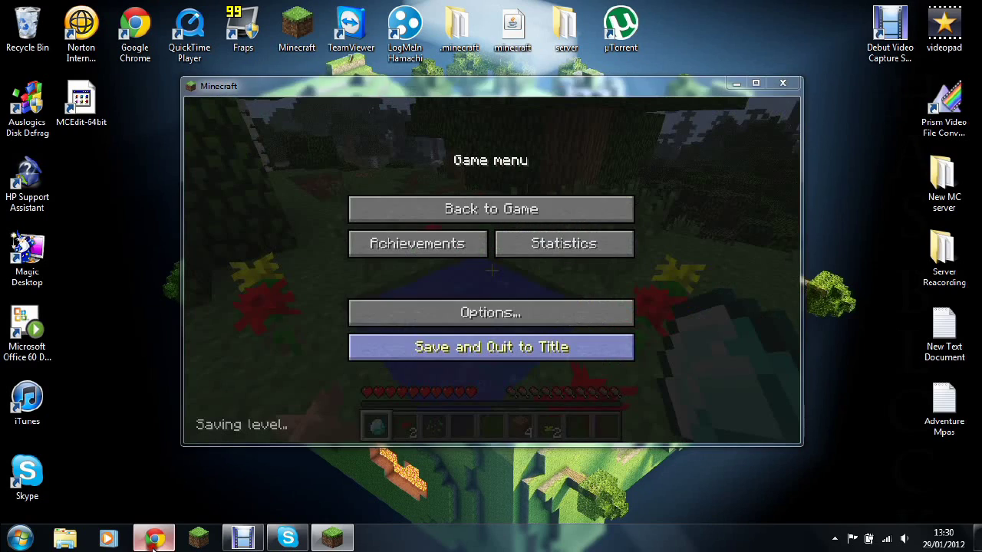
{"action": "left_click", "coordinate": [154, 539]}
{"action": "left_click_drag", "start_coordinate": [974, 196], "coordinate": [977, 280]}
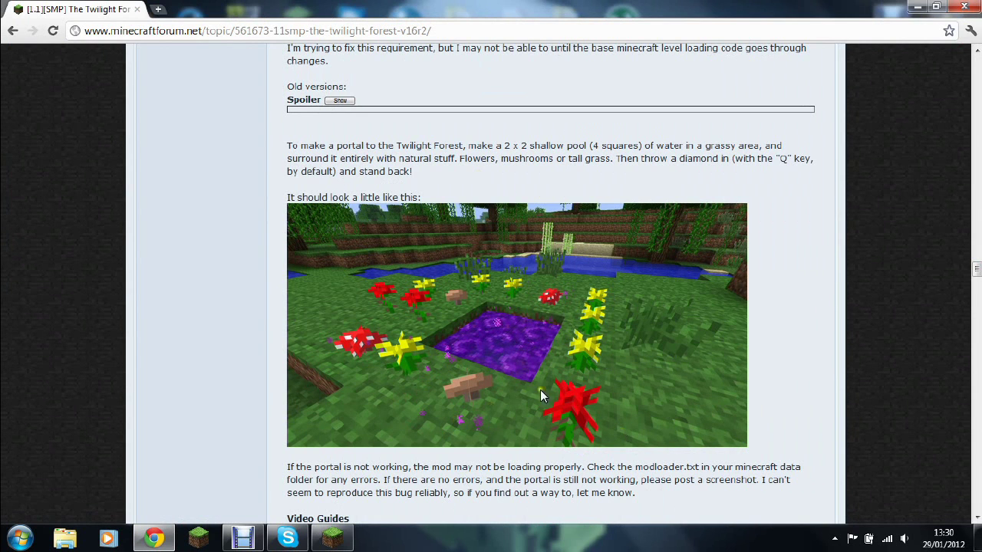
{"action": "left_click", "coordinate": [917, 7]}
{"action": "left_click", "coordinate": [570, 209]}
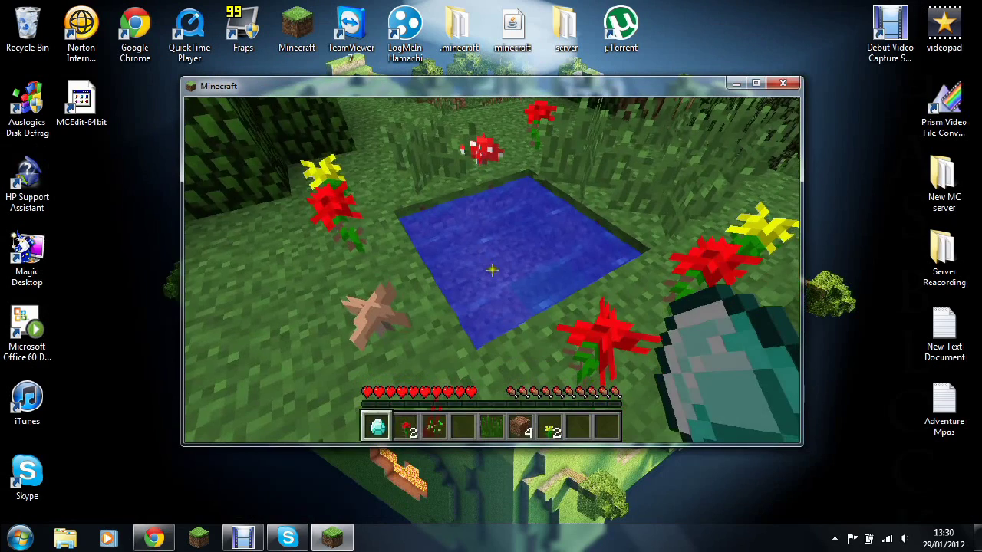
Step: Add a stack of 64 brown mushrooms and a stack of 64 red mushrooms to the inventory from the TooManyItems list
{"action": "key", "text": "e"}
{"action": "key", "text": "e"}
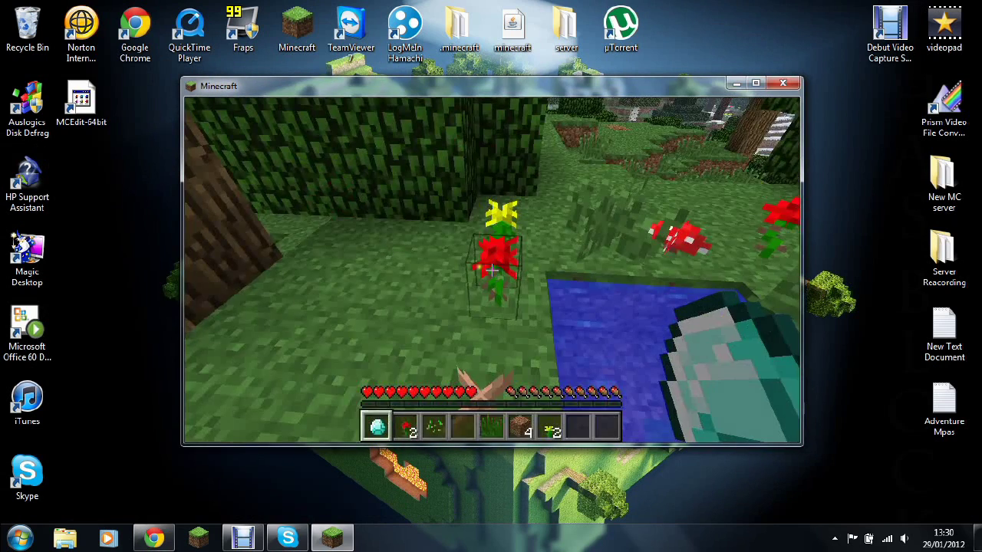
{"action": "key", "text": "e"}
{"action": "left_click", "coordinate": [760, 113]}
{"action": "left_click", "coordinate": [760, 113]}
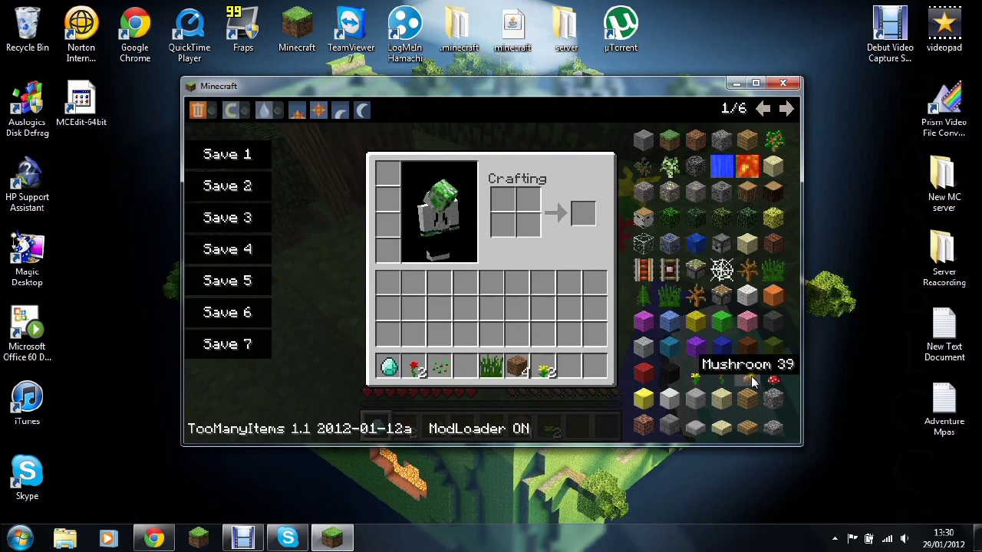
{"action": "key", "text": "e"}
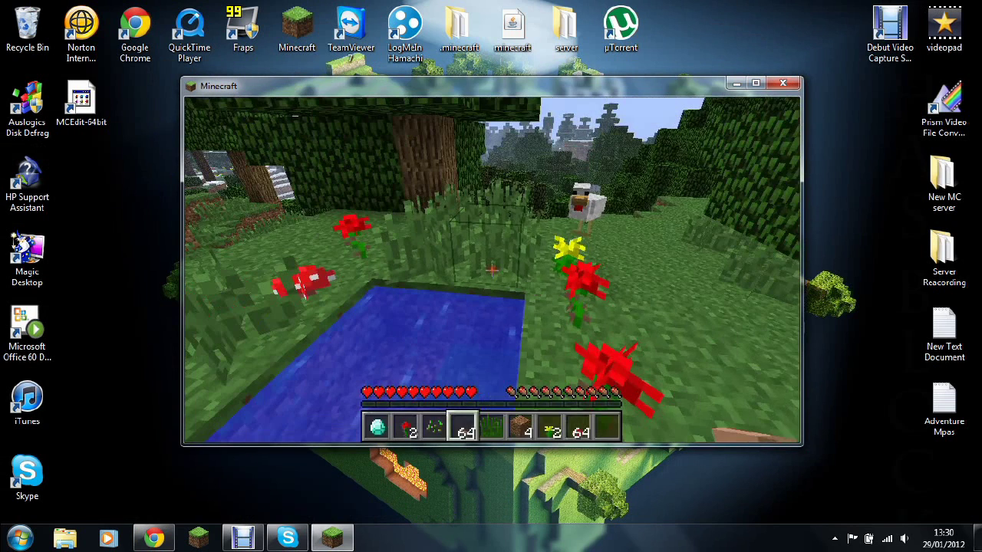
Step: Clear the tall grass near the tree and fill that side of the pool with brown mushrooms, a rose and a red mushroom
{"action": "left_click", "coordinate": [492, 270]}
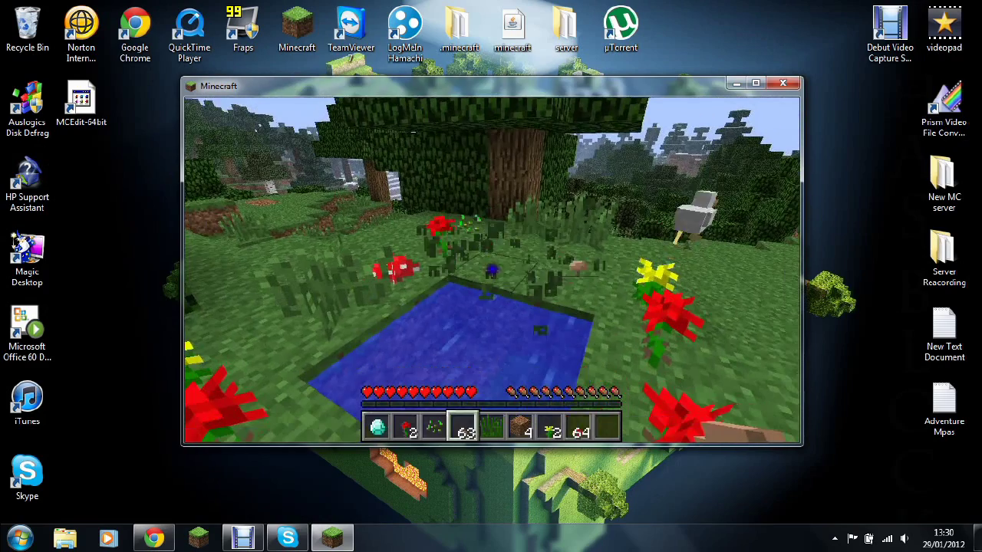
{"action": "right_click", "coordinate": [491, 270]}
{"action": "scroll", "coordinate": [492, 269], "scroll_direction": "up", "scroll_amount": 5}
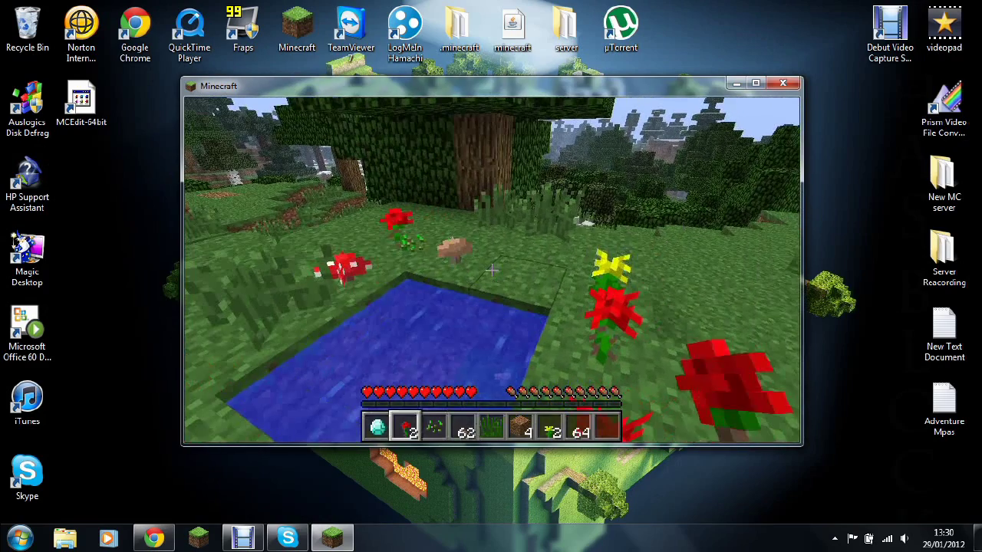
{"action": "right_click", "coordinate": [491, 270]}
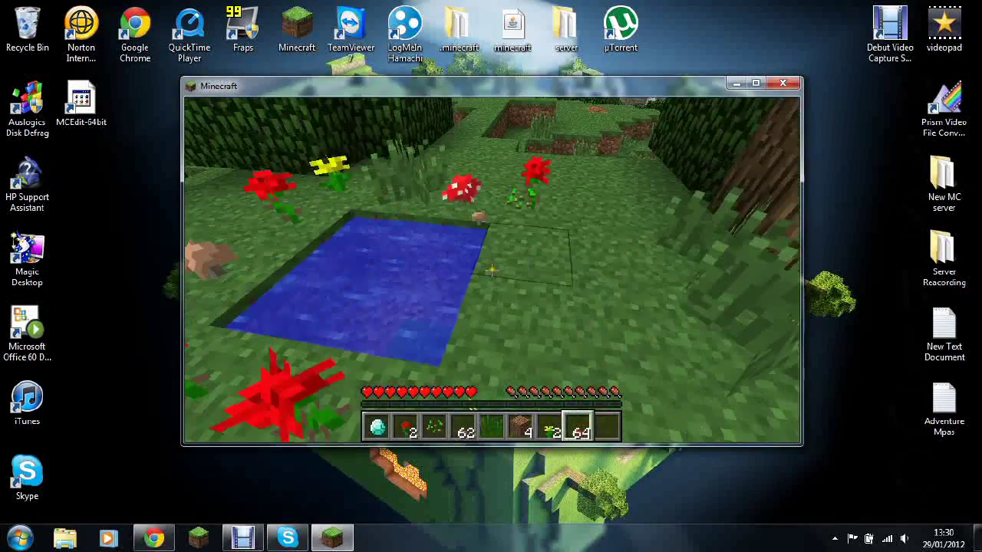
{"action": "right_click", "coordinate": [490, 269]}
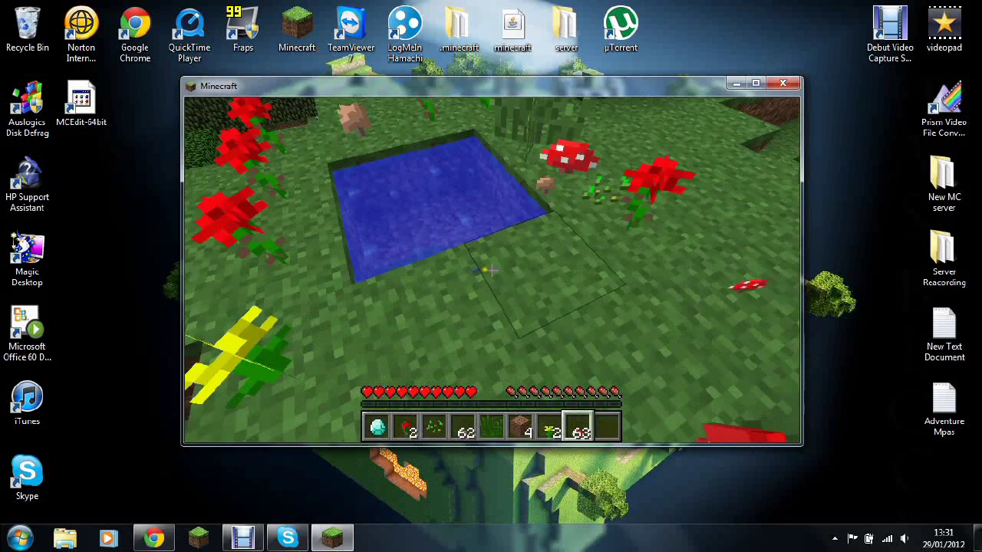
Step: Plant another rose and a yellow flower in the gaps beside the pool
{"action": "key", "text": "3"}
{"action": "key", "text": "2"}
{"action": "right_click", "coordinate": [491, 268]}
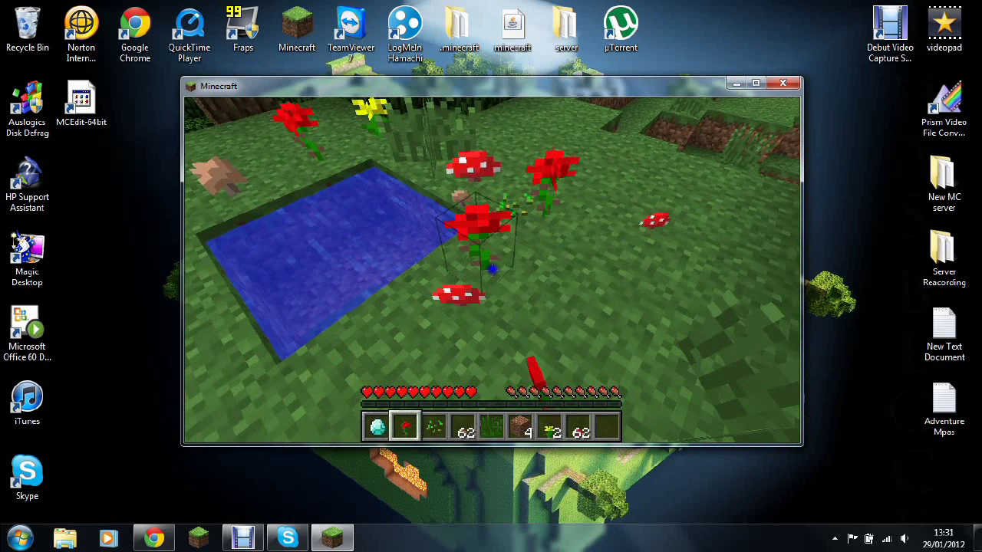
{"action": "scroll", "coordinate": [492, 270], "scroll_direction": "up", "scroll_amount": 6}
{"action": "scroll", "coordinate": [491, 270], "scroll_direction": "down", "scroll_amount": 2}
{"action": "right_click", "coordinate": [491, 270]}
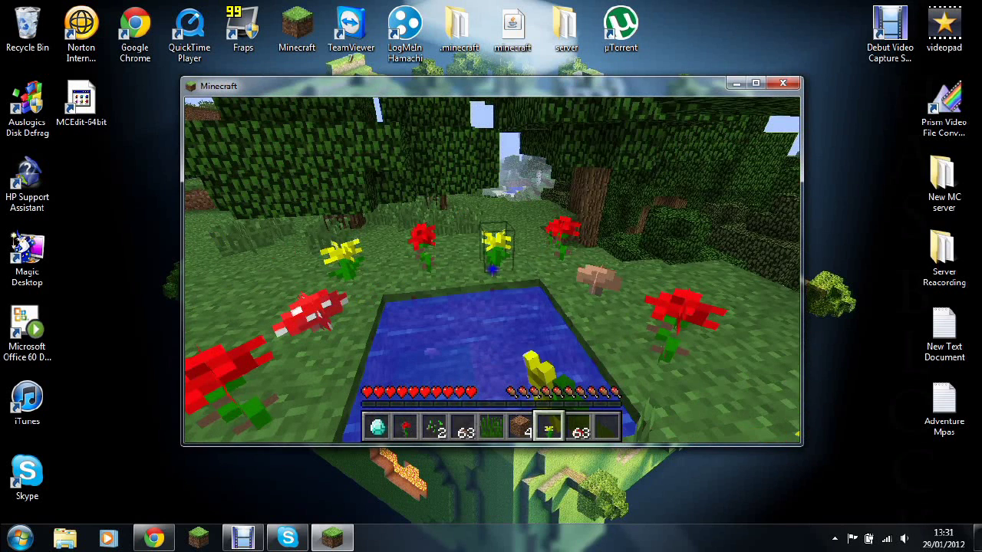
Step: Replace the remaining tall grass at the pool's edge with a red mushroom
{"action": "key", "text": "s"}
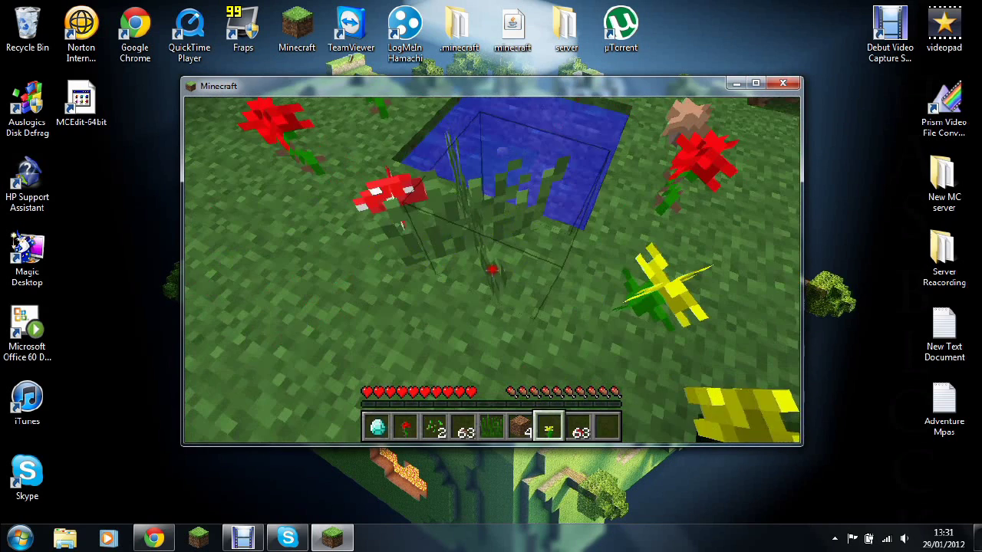
{"action": "left_click", "coordinate": [492, 270]}
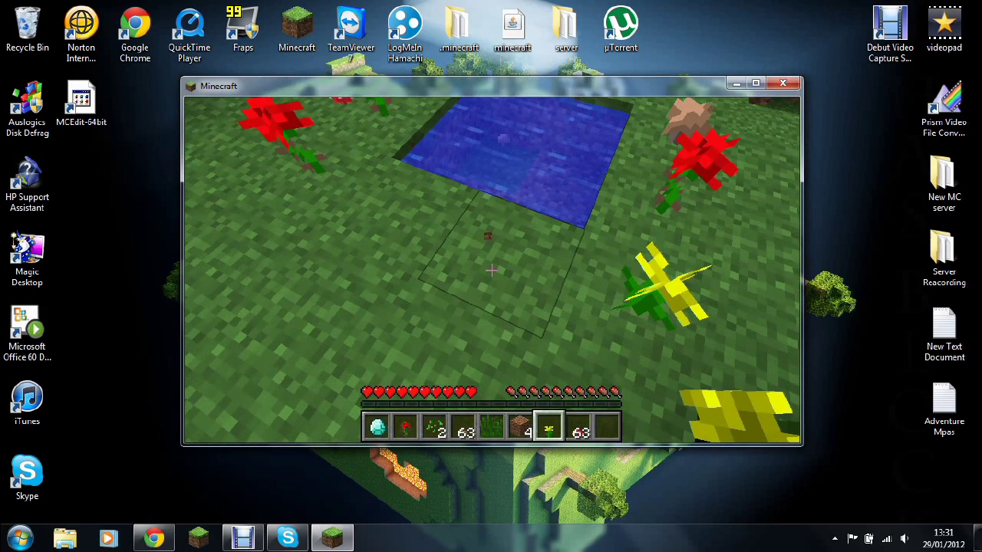
{"action": "key", "text": "8"}
{"action": "right_click", "coordinate": [491, 268]}
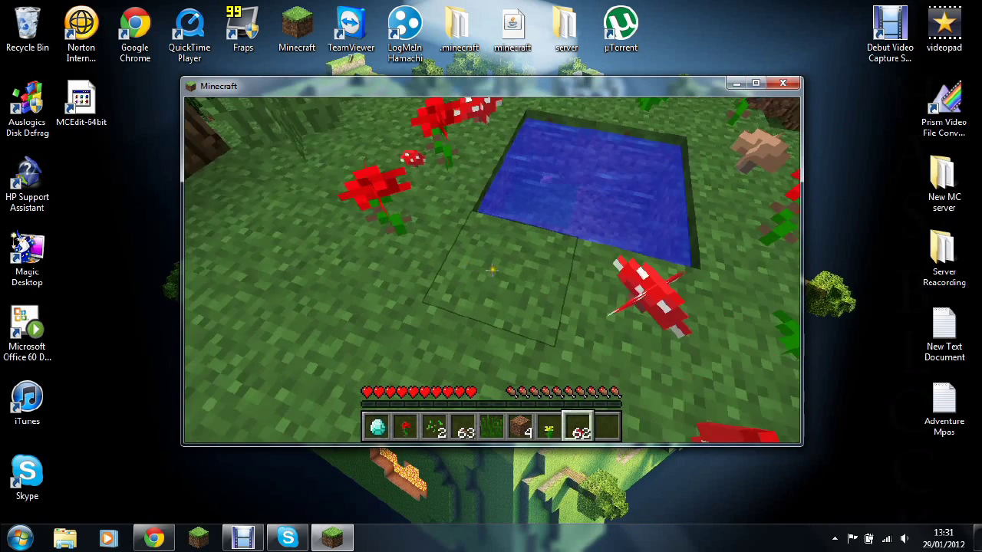
Step: Plant the last rose and a brown mushroom on the bare blocks along the pool's edge
{"action": "key", "text": "2"}
{"action": "right_click", "coordinate": [492, 270]}
{"action": "key", "text": "4"}
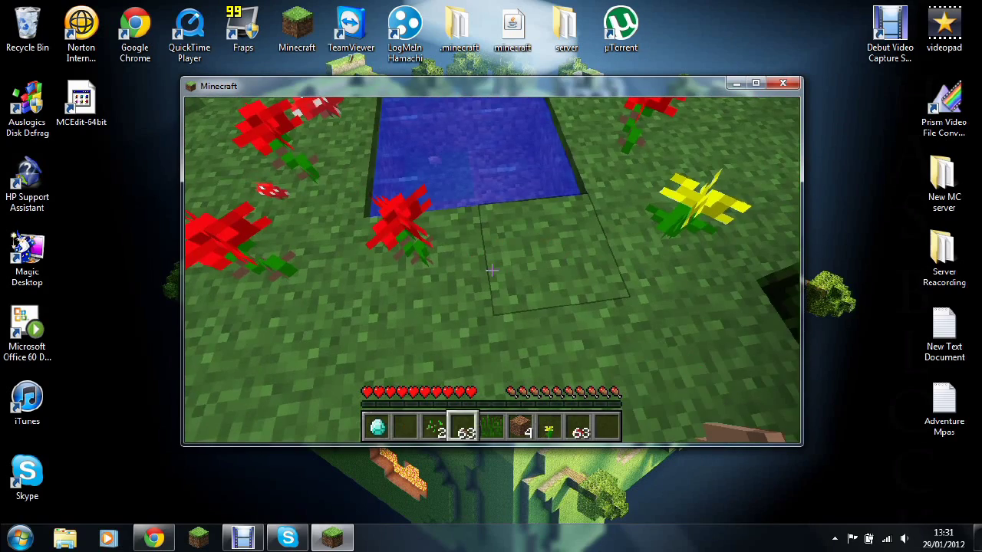
{"action": "right_click", "coordinate": [492, 270]}
Step: Try to activate the portal by stepping back and throwing the diamond into the pool
{"action": "key", "text": "s"}
{"action": "key", "text": "1"}
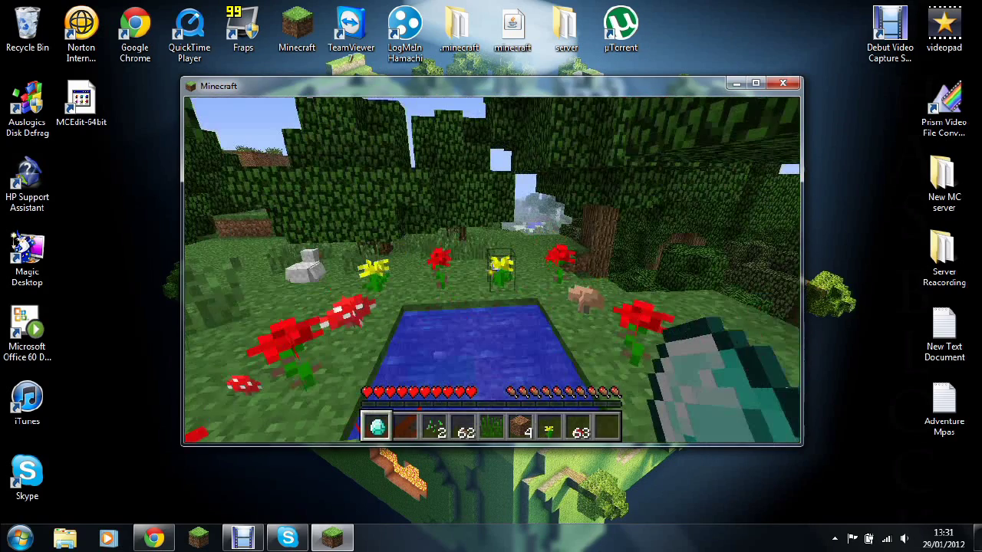
{"action": "key", "text": "q"}
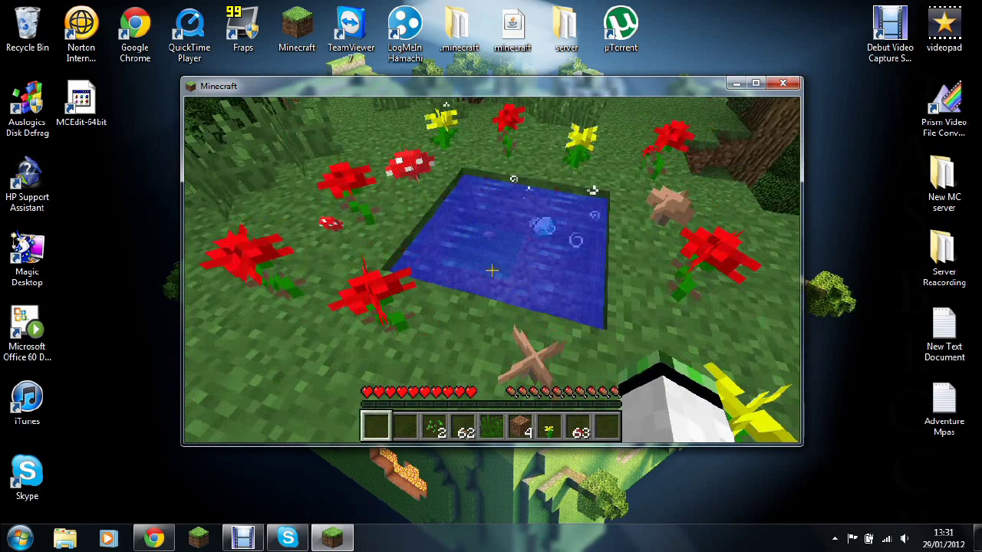
Step: Throw a dirt block into the pool and pick it up again
{"action": "key", "text": "q"}
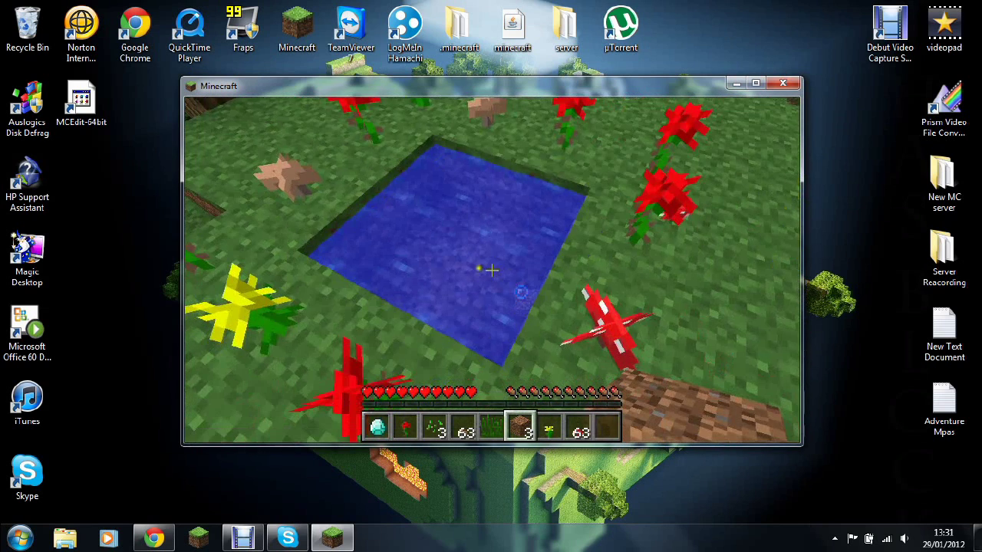
{"action": "key", "text": "w"}
{"action": "key", "text": "s"}
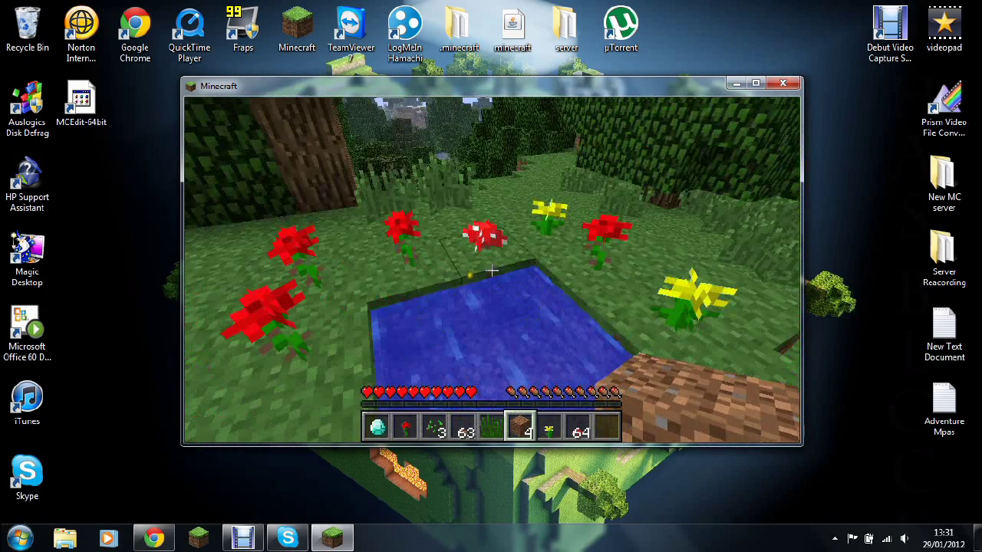
{"action": "key", "text": "d"}
Step: Try again to activate the portal by throwing the diamond into the ringed pool and moving around it
{"action": "key", "text": "1"}
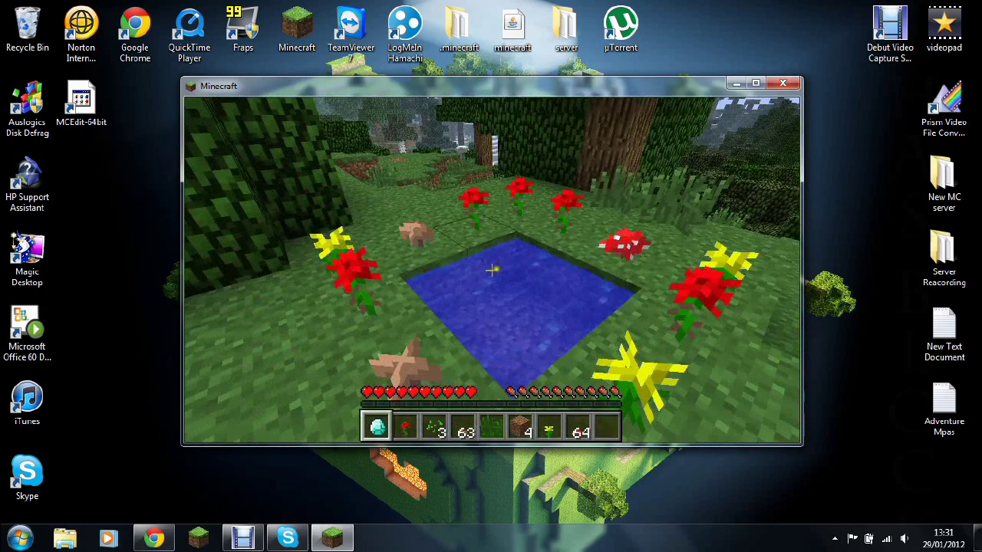
{"action": "key", "text": "q"}
{"action": "key", "text": "w"}
{"action": "key", "text": "s"}
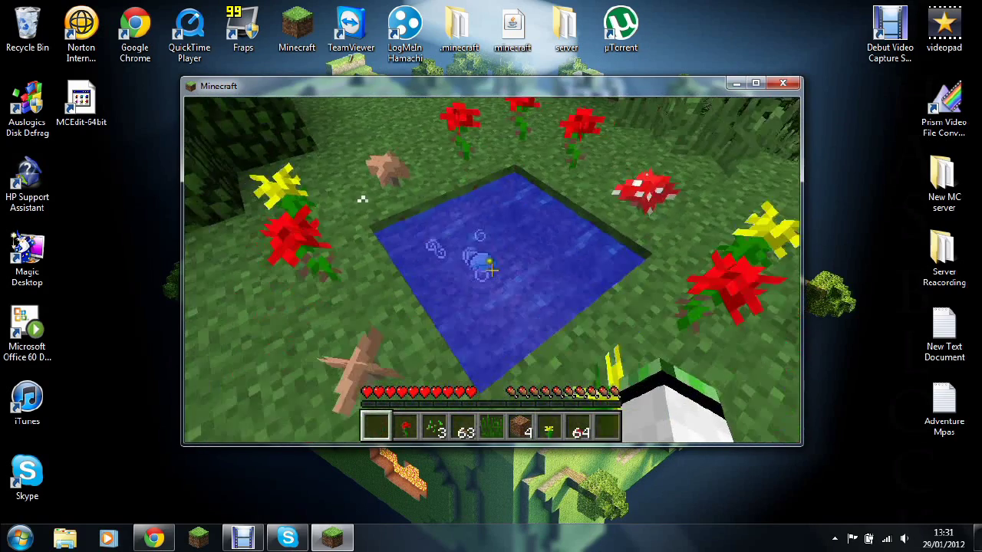
{"action": "key", "text": "w"}
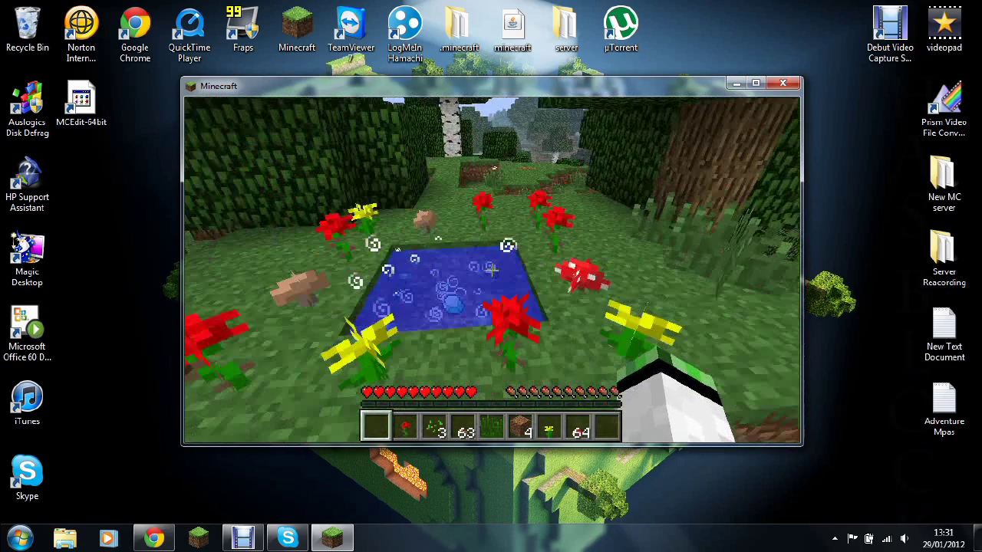
Step: Retrieve the diamond from the pool and walk away through the forest to an open grassy area
{"action": "key", "text": "5"}
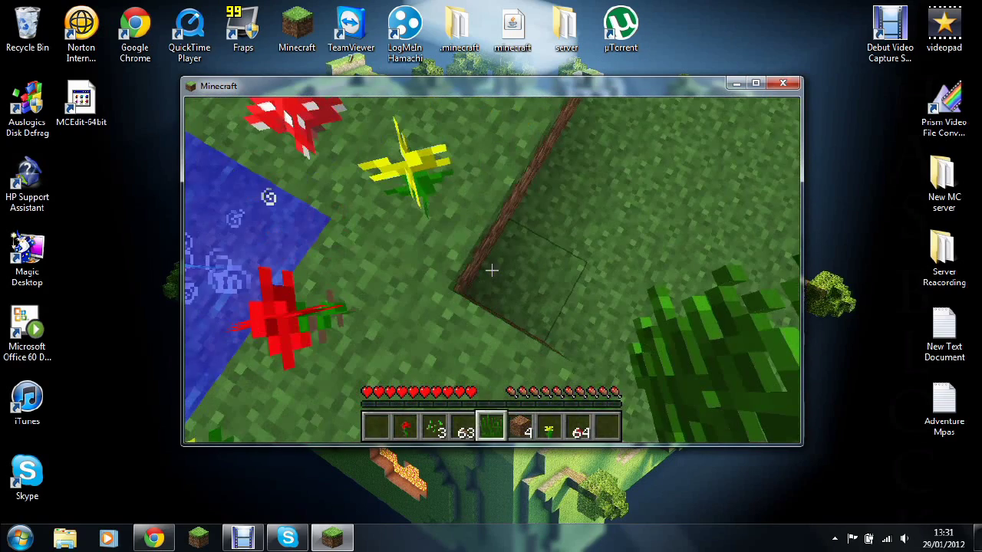
{"action": "key", "text": "w"}
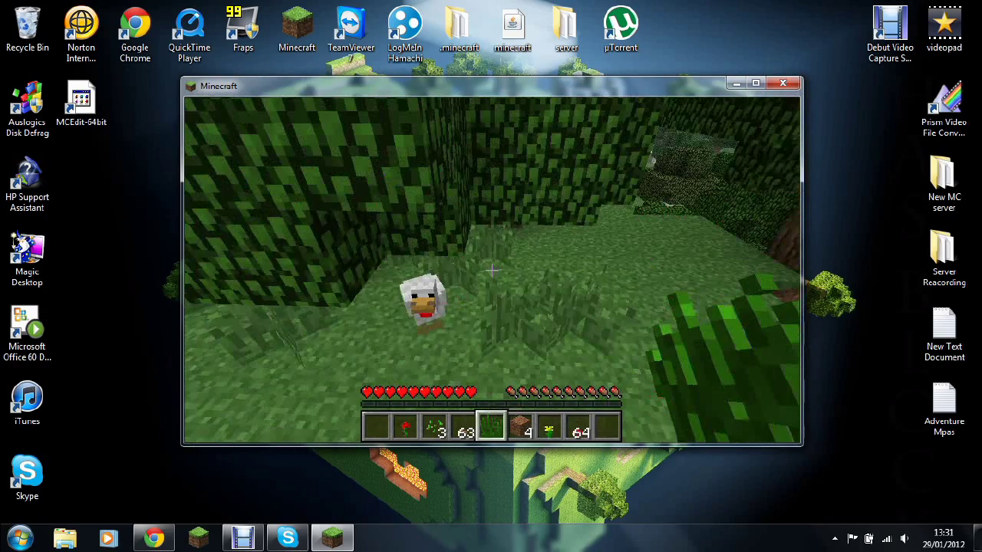
{"action": "key", "text": "w"}
{"action": "key", "text": "w"}
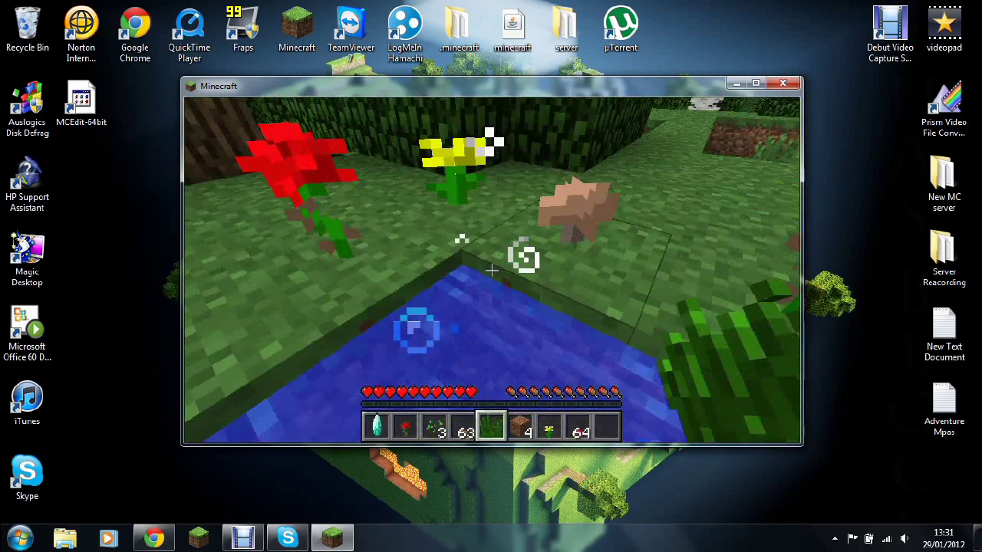
{"action": "key", "text": "w"}
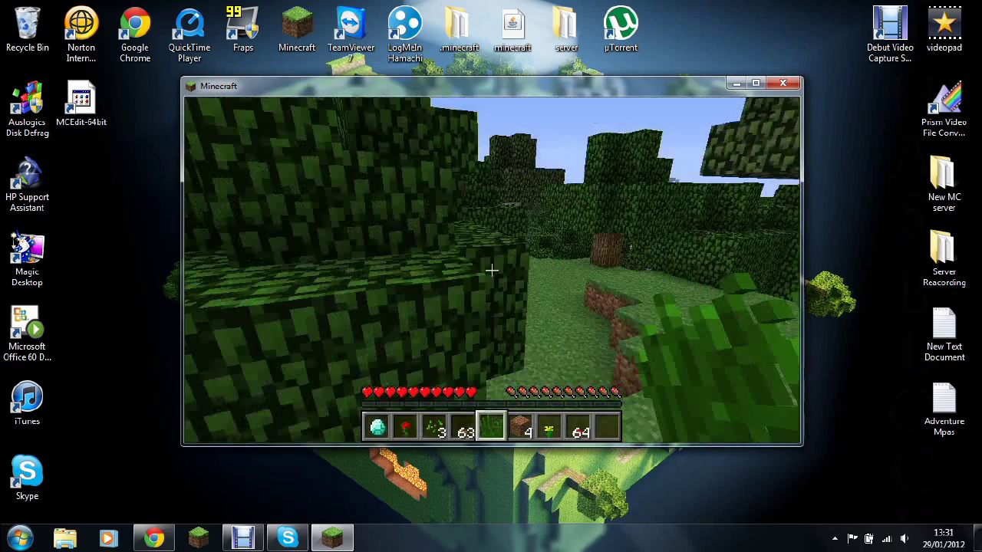
{"action": "key", "text": "w"}
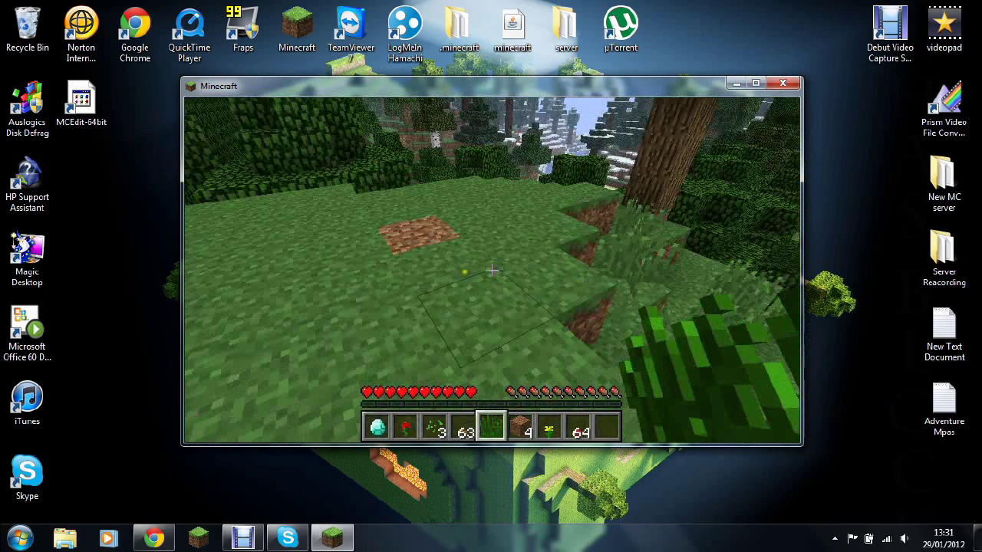
Step: Dig a two-by-two hole, one block deep, in the open grassy area
{"action": "left_click", "coordinate": [492, 269]}
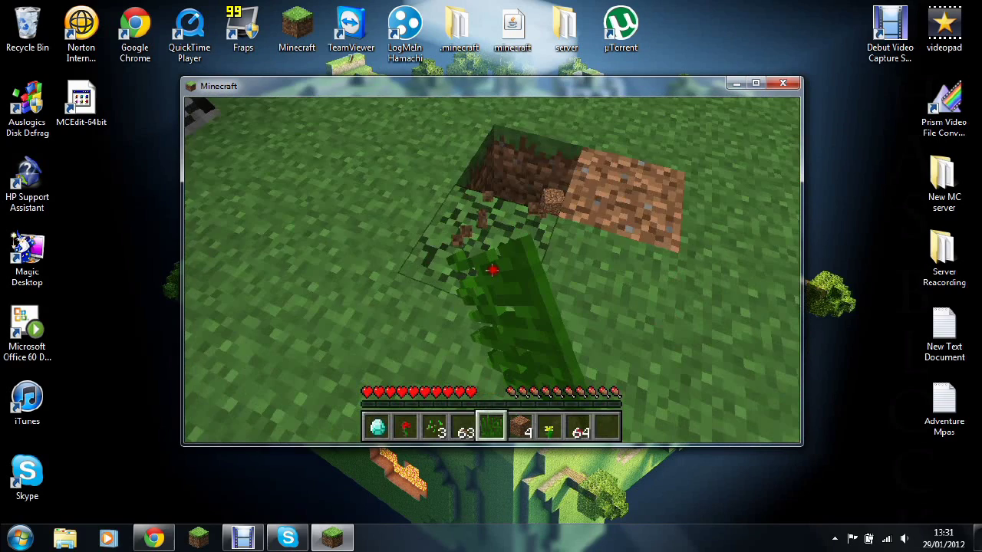
{"action": "left_click", "coordinate": [493, 269]}
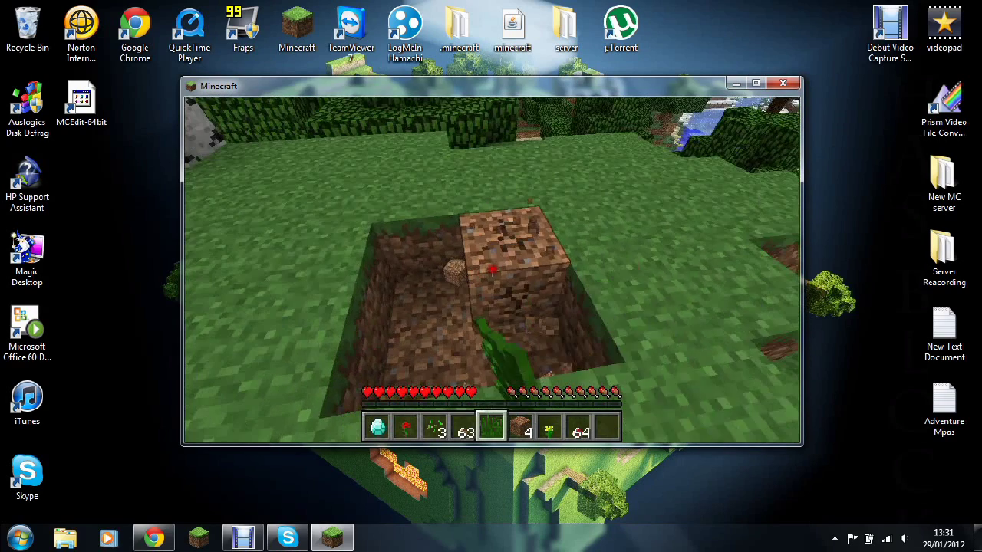
{"action": "left_click", "coordinate": [492, 270]}
{"action": "key", "text": "w"}
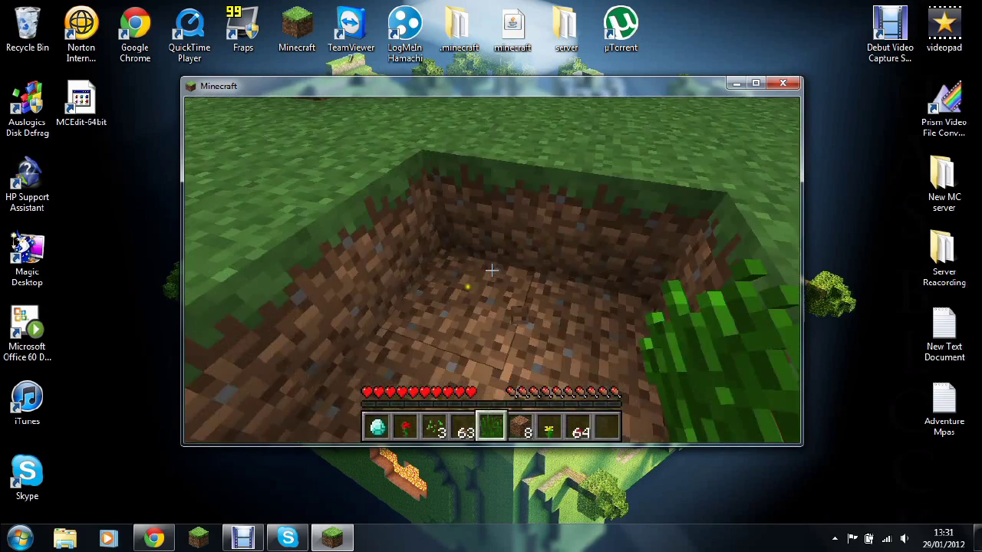
{"action": "scroll", "coordinate": [491, 270], "scroll_direction": "down", "scroll_amount": 1}
{"action": "key", "text": "s"}
{"action": "scroll", "coordinate": [492, 270], "scroll_direction": "up", "scroll_amount": 1}
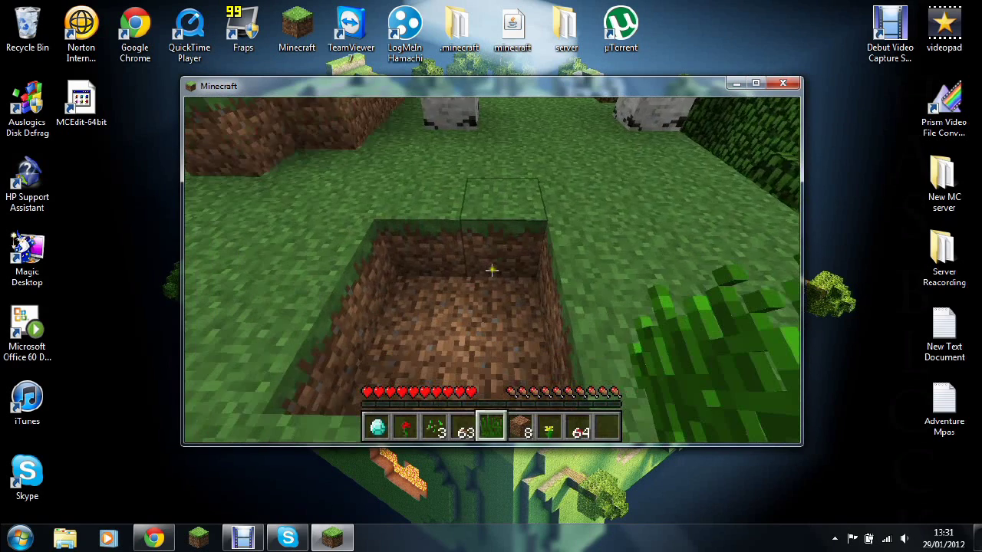
Step: Add two water blocks to the inventory from the item list
{"action": "key", "text": "e"}
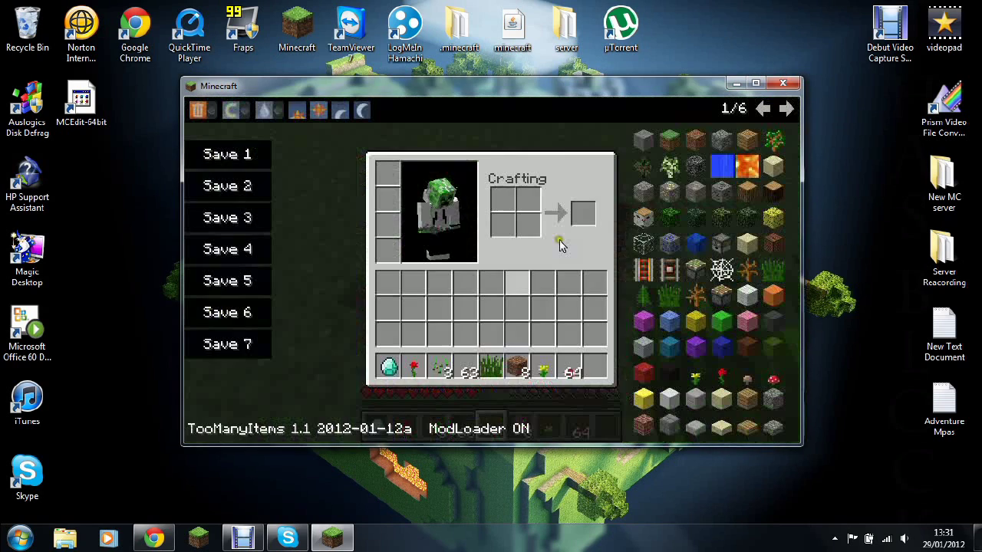
{"action": "left_click", "coordinate": [724, 165]}
{"action": "key", "text": "e"}
{"action": "key", "text": "9"}
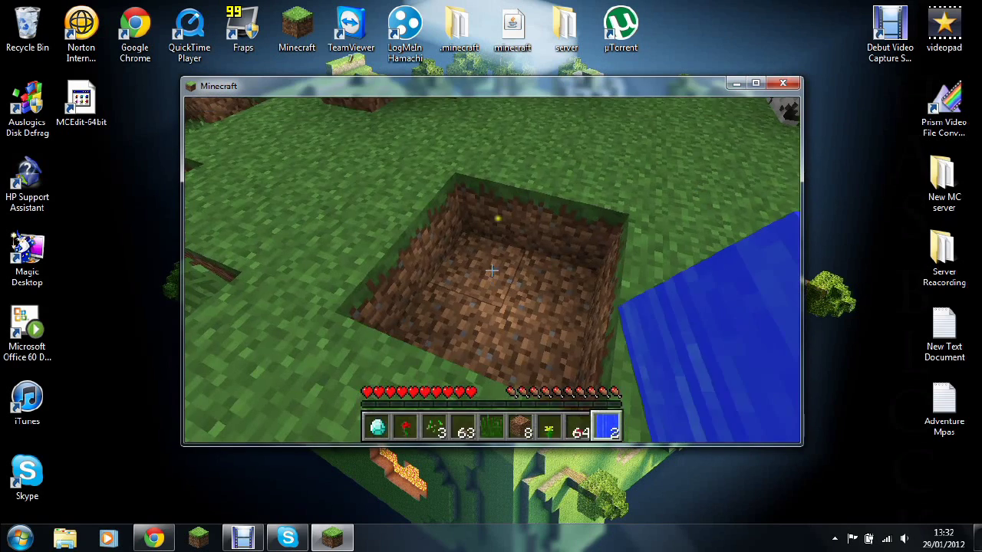
Step: Plant a brown mushroom, a yellow flower, a red rose and tall grass along the edge of the hole
{"action": "scroll", "coordinate": [491, 270], "scroll_direction": "up", "scroll_amount": 5}
{"action": "right_click", "coordinate": [491, 269]}
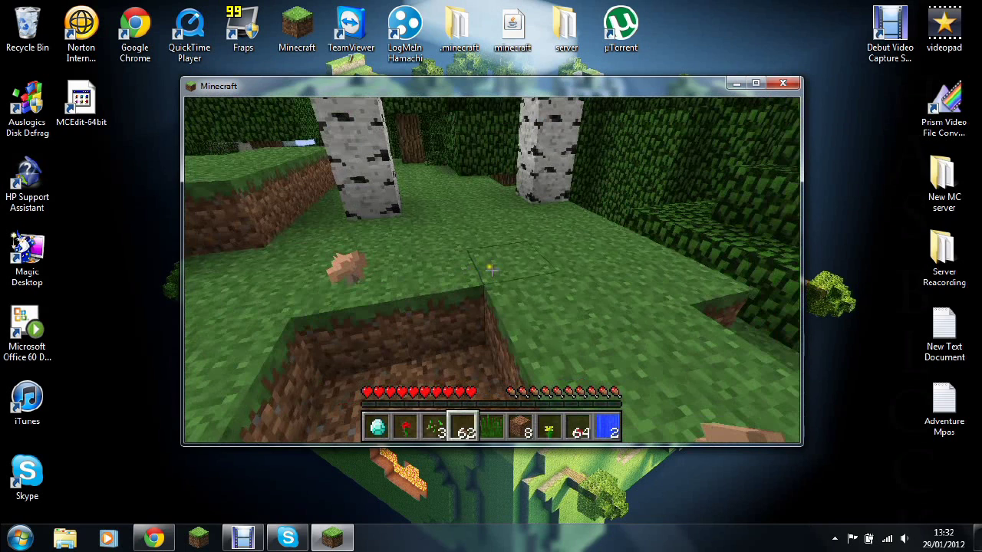
{"action": "scroll", "coordinate": [491, 268], "scroll_direction": "down", "scroll_amount": 3}
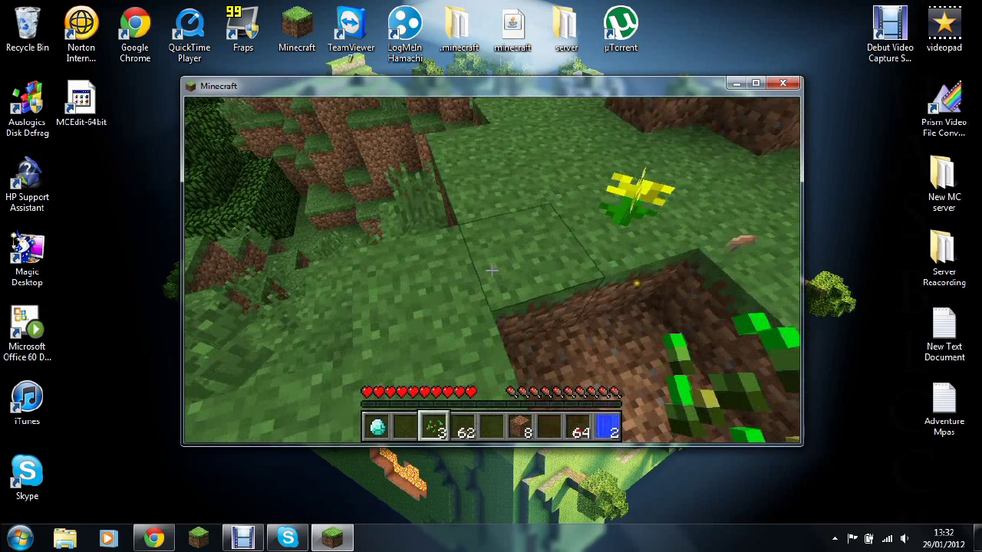
Step: Add two red roses and two yellow flowers to the inventory from the item list
{"action": "key", "text": "e"}
{"action": "left_click", "coordinate": [719, 373]}
{"action": "left_click", "coordinate": [695, 374]}
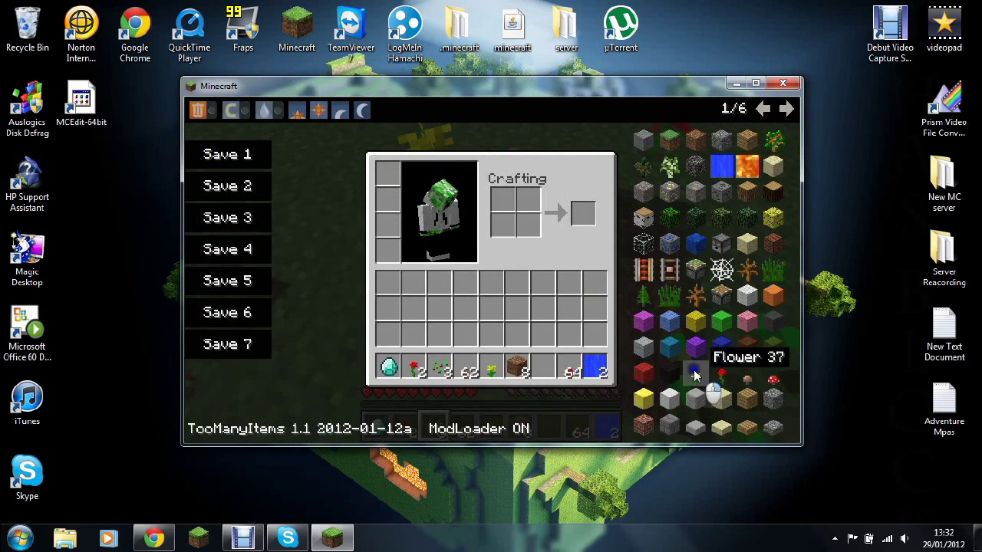
{"action": "key", "text": "e"}
Step: Plant the two red roses, the two yellow flowers and another brown mushroom around the hole
{"action": "scroll", "coordinate": [491, 268], "scroll_direction": "up", "scroll_amount": 1}
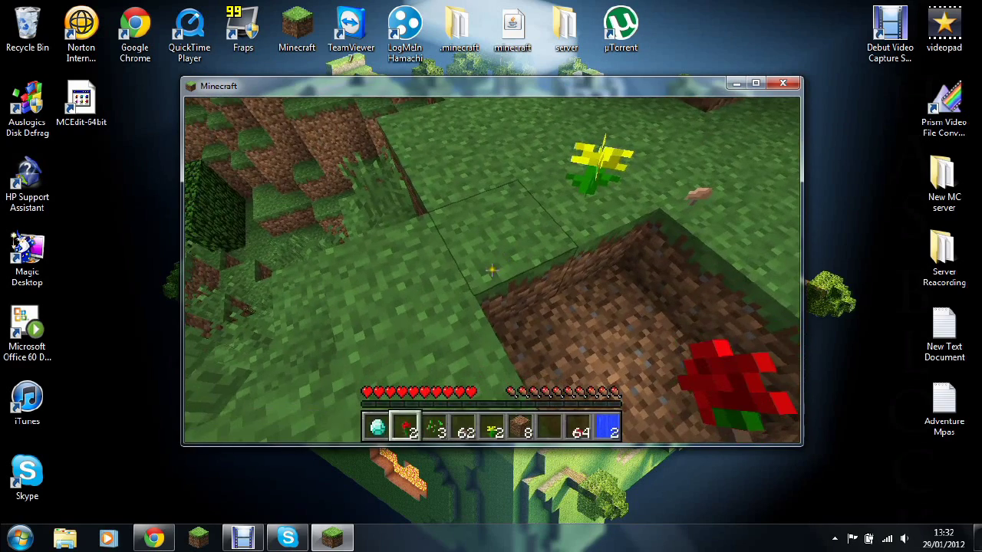
{"action": "scroll", "coordinate": [491, 269], "scroll_direction": "down", "scroll_amount": 2}
{"action": "right_click", "coordinate": [492, 269]}
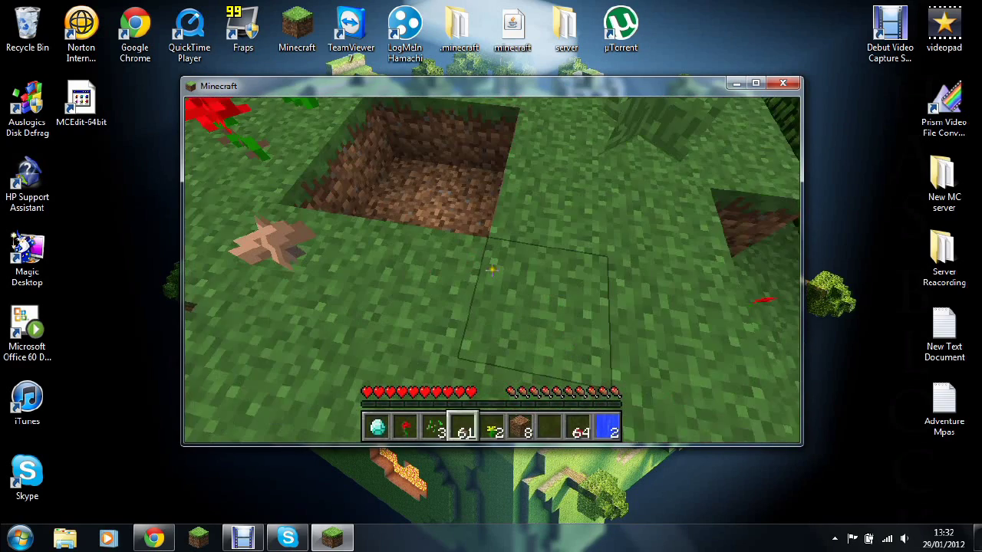
{"action": "scroll", "coordinate": [492, 270], "scroll_direction": "up", "scroll_amount": 2}
{"action": "right_click", "coordinate": [492, 269]}
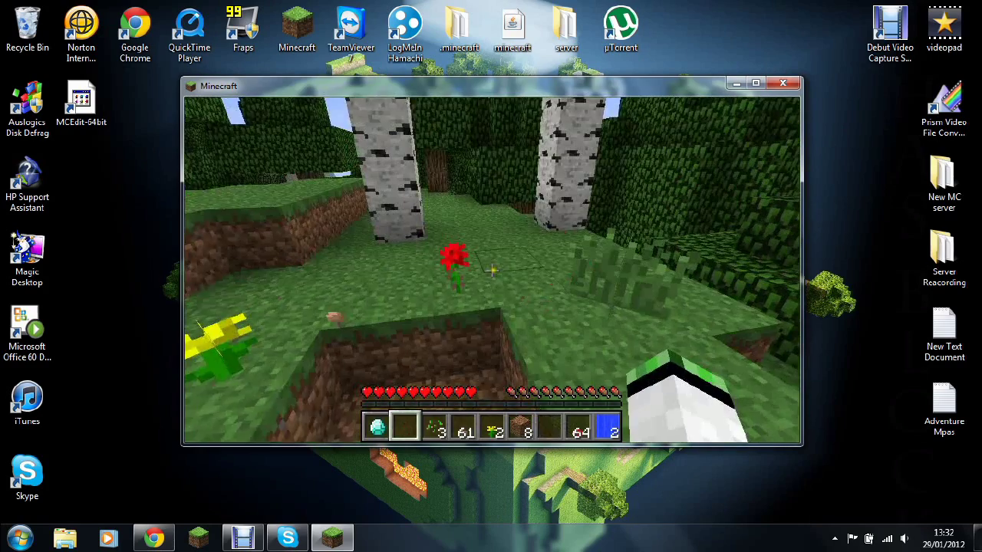
{"action": "scroll", "coordinate": [491, 269], "scroll_direction": "down", "scroll_amount": 3}
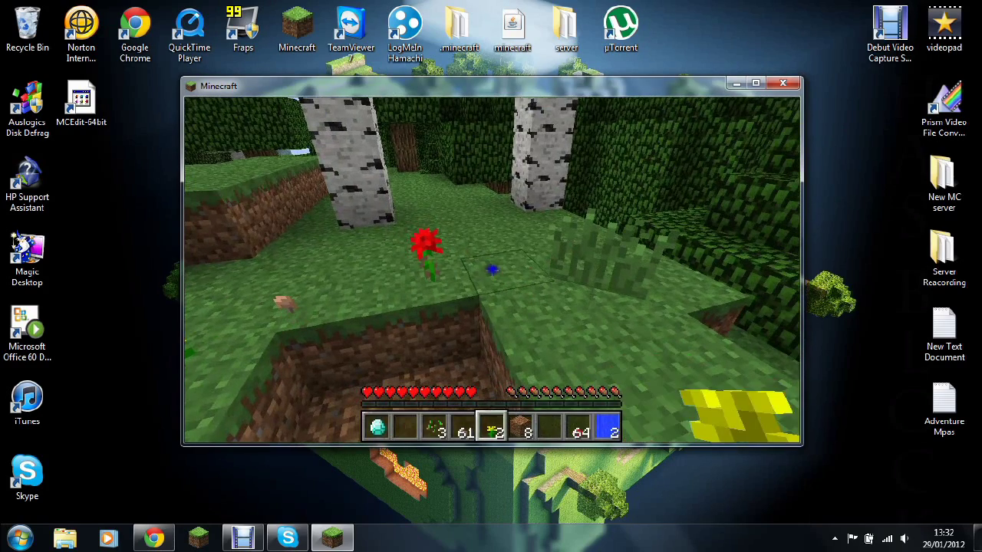
{"action": "right_click", "coordinate": [491, 269]}
{"action": "right_click", "coordinate": [491, 269]}
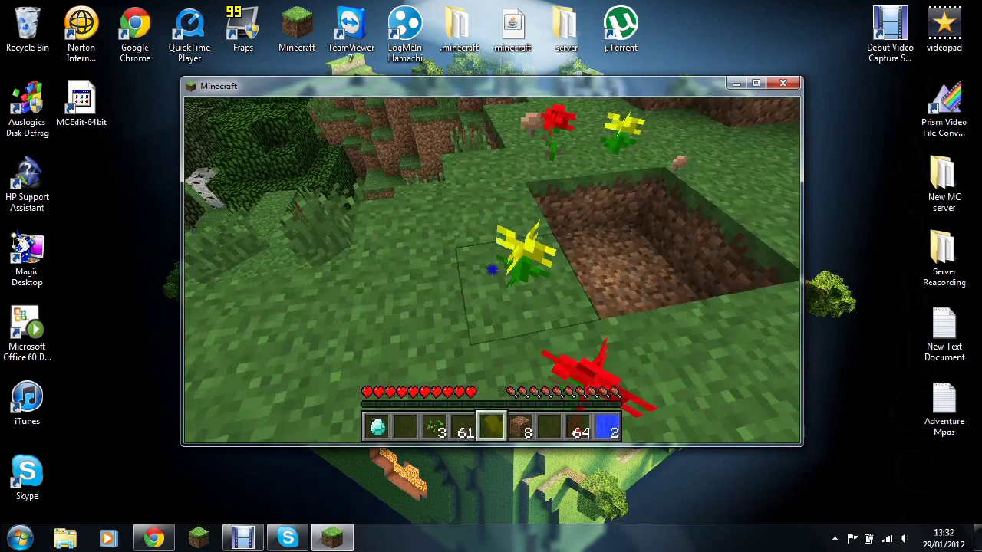
Step: Add one tall grass to the inventory and plant more brown mushrooms beside the hole
{"action": "scroll", "coordinate": [492, 269], "scroll_direction": "up", "scroll_amount": 1}
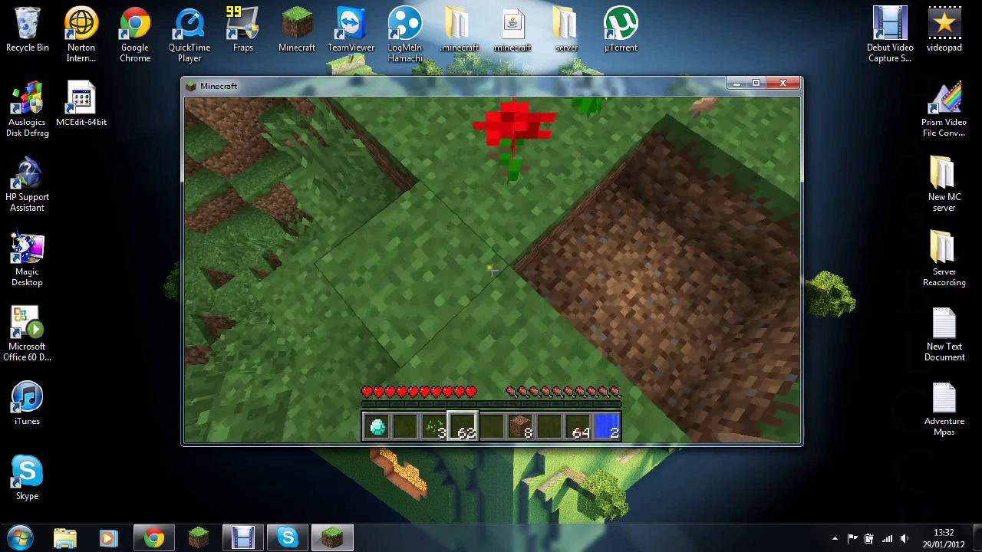
{"action": "key", "text": "e"}
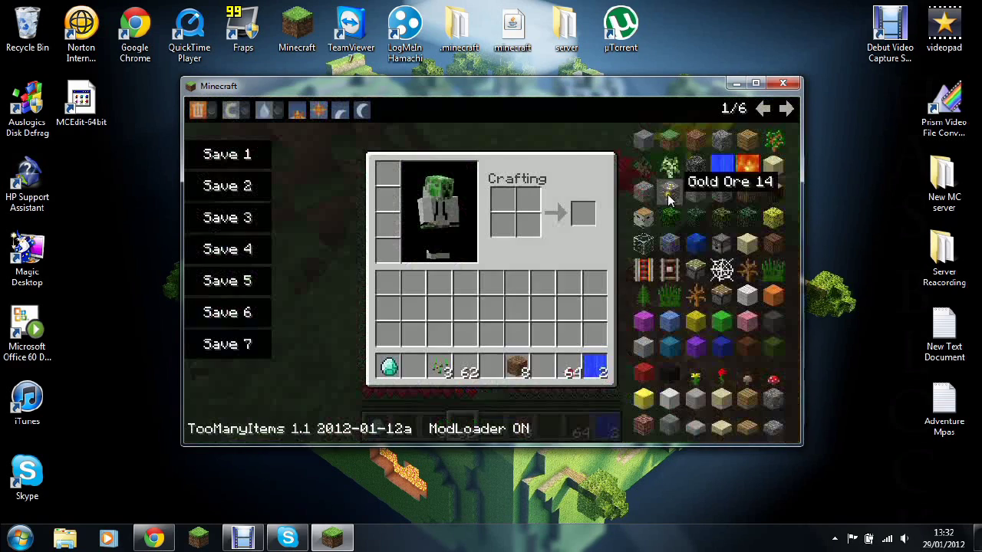
{"action": "left_click", "coordinate": [668, 296]}
{"action": "key", "text": "e"}
{"action": "scroll", "coordinate": [492, 269], "scroll_direction": "down", "scroll_amount": 1}
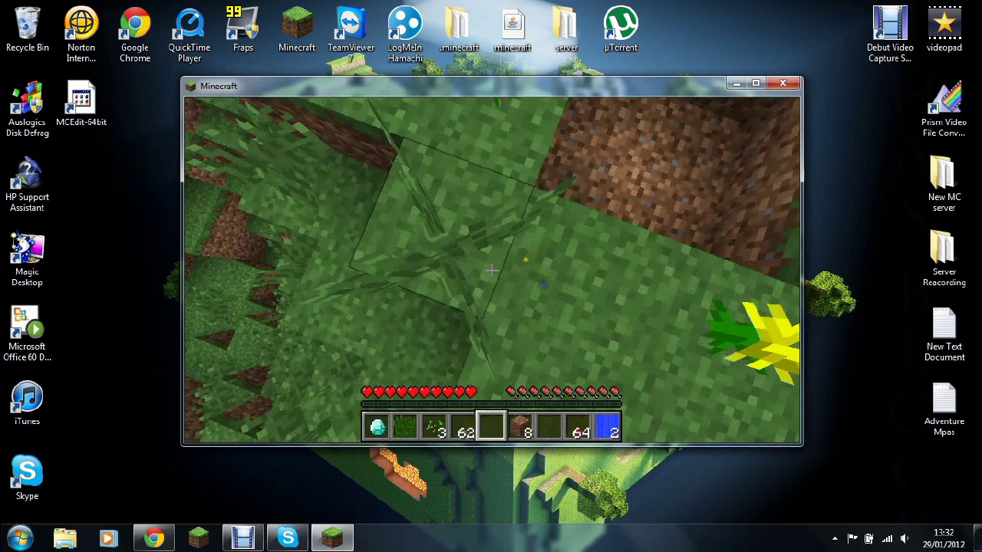
{"action": "scroll", "coordinate": [492, 269], "scroll_direction": "up", "scroll_amount": 1}
{"action": "right_click", "coordinate": [491, 269]}
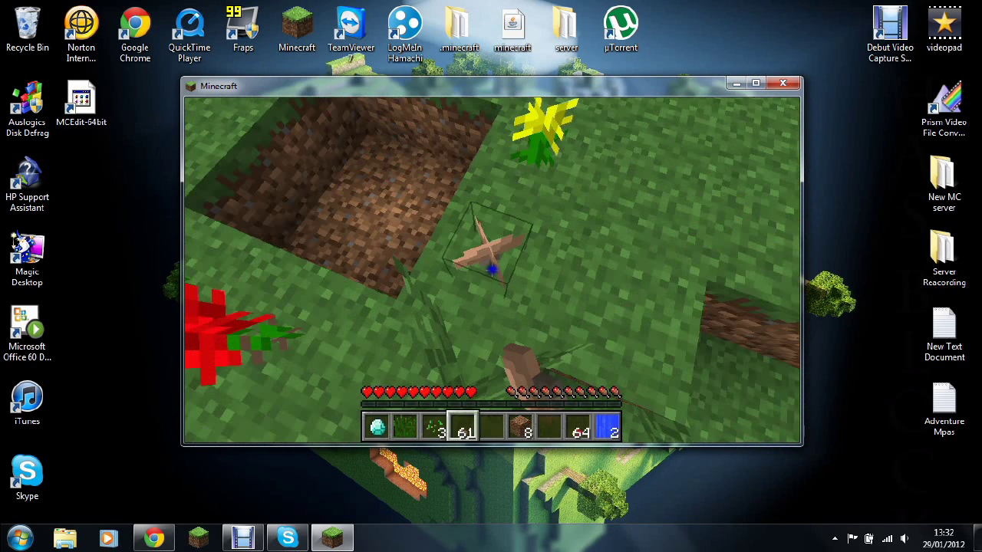
{"action": "right_click", "coordinate": [492, 269]}
Step: Plant red mushrooms and the tall grass in the gaps around the hole
{"action": "scroll", "coordinate": [491, 269], "scroll_direction": "down", "scroll_amount": 3}
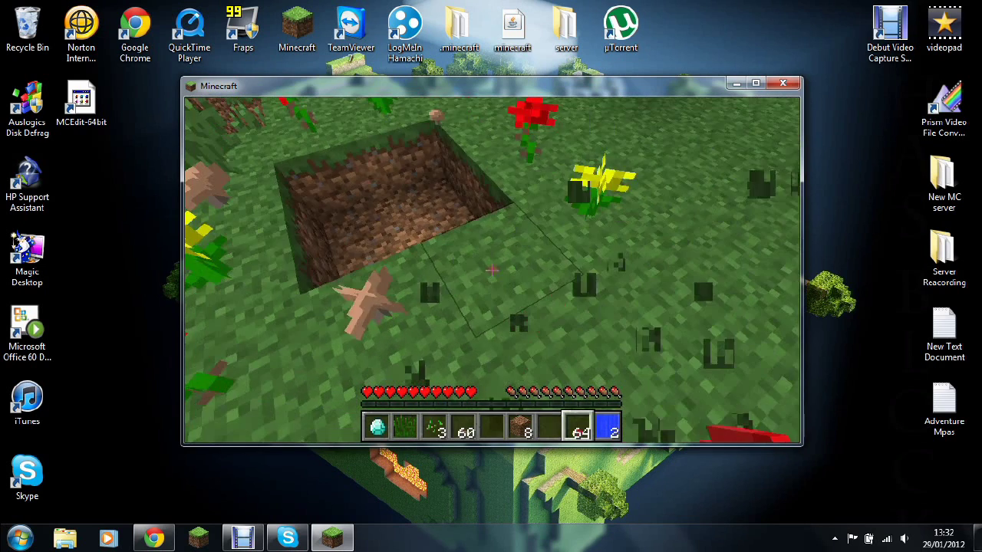
{"action": "right_click", "coordinate": [491, 269]}
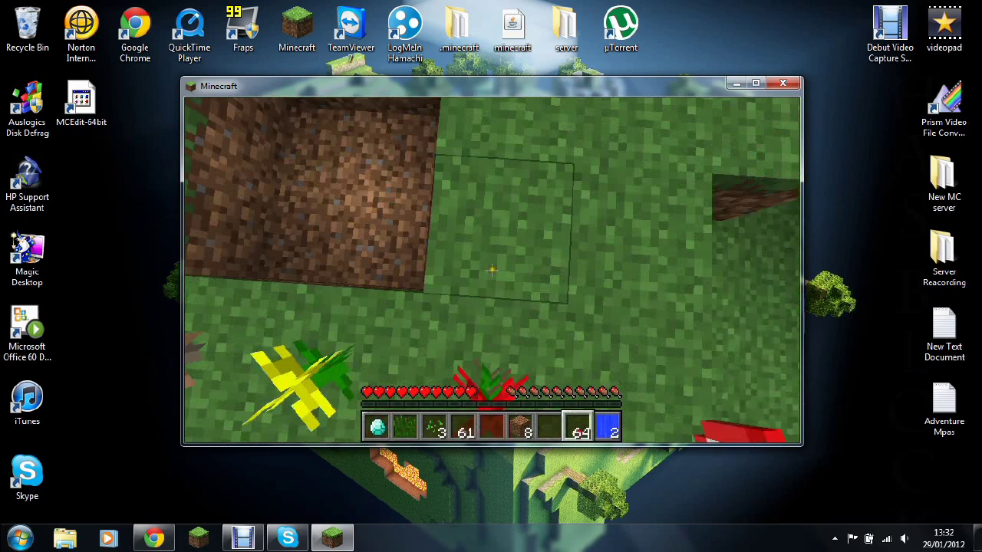
{"action": "right_click", "coordinate": [492, 270]}
{"action": "key", "text": "e"}
{"action": "key", "text": "e"}
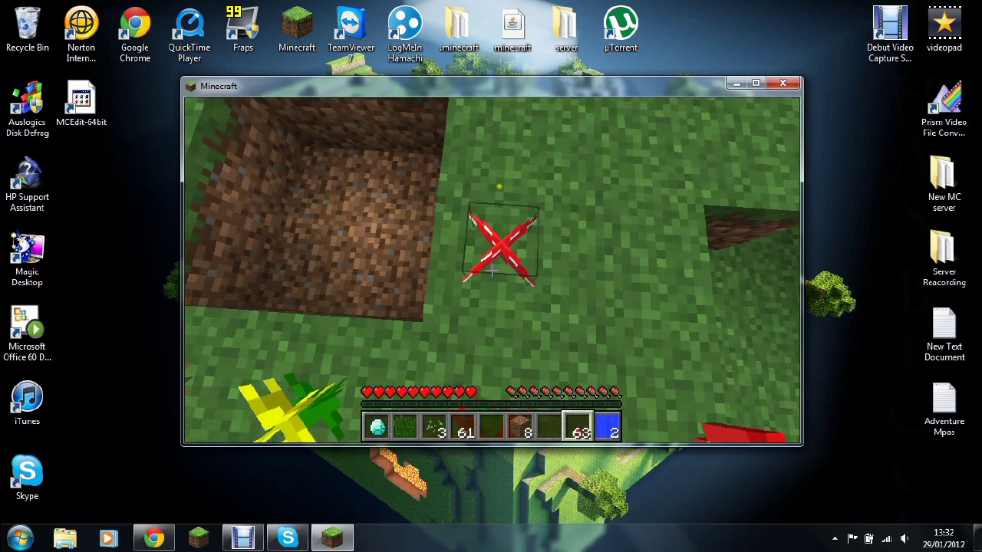
{"action": "scroll", "coordinate": [491, 270], "scroll_direction": "down", "scroll_amount": 3}
{"action": "right_click", "coordinate": [491, 270]}
{"action": "scroll", "coordinate": [492, 270], "scroll_direction": "down", "scroll_amount": 6}
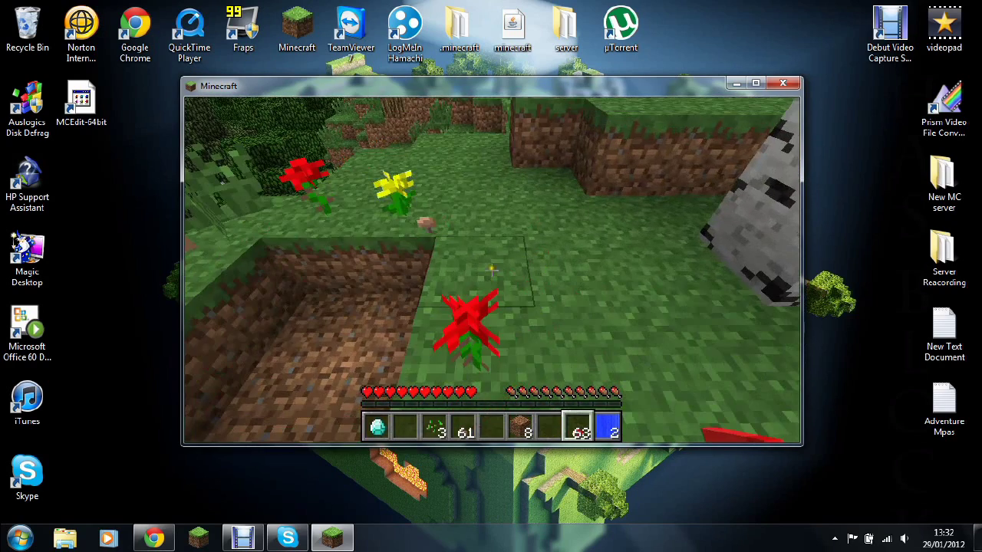
{"action": "right_click", "coordinate": [491, 270]}
{"action": "scroll", "coordinate": [492, 270], "scroll_direction": "up", "scroll_amount": 4}
{"action": "scroll", "coordinate": [492, 269], "scroll_direction": "down", "scroll_amount": 1}
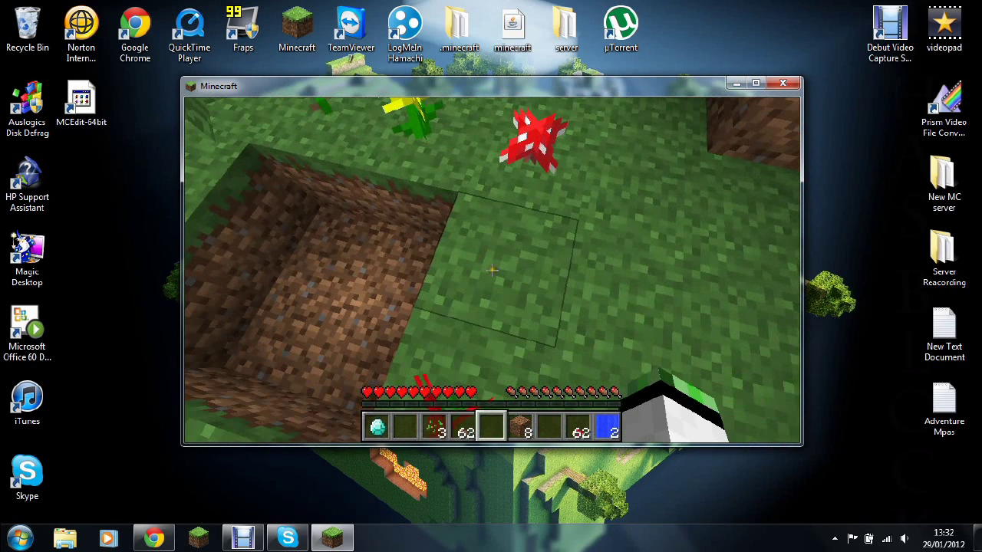
Step: Add a yellow flower from the item list and plant it in the gap beside the hole, finishing the ring with a red mushroom
{"action": "key", "text": "e"}
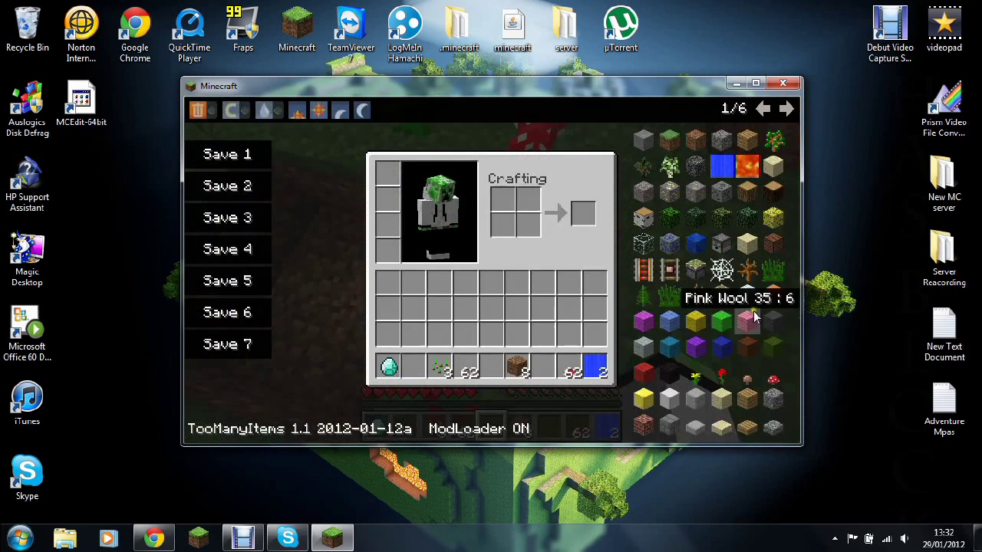
{"action": "left_click", "coordinate": [697, 377]}
{"action": "key", "text": "e"}
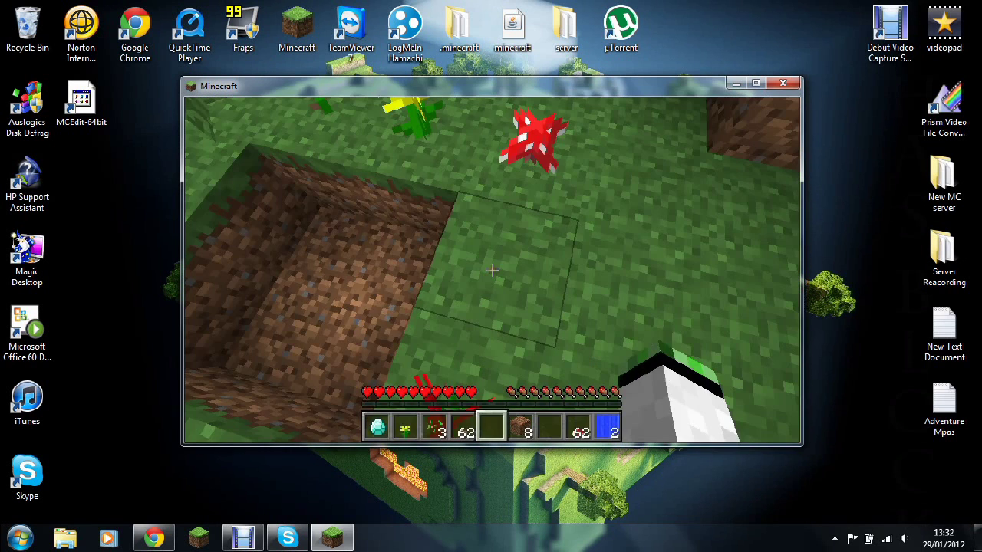
{"action": "scroll", "coordinate": [491, 269], "scroll_direction": "up", "scroll_amount": 3}
{"action": "right_click", "coordinate": [492, 269]}
{"action": "key", "text": "e"}
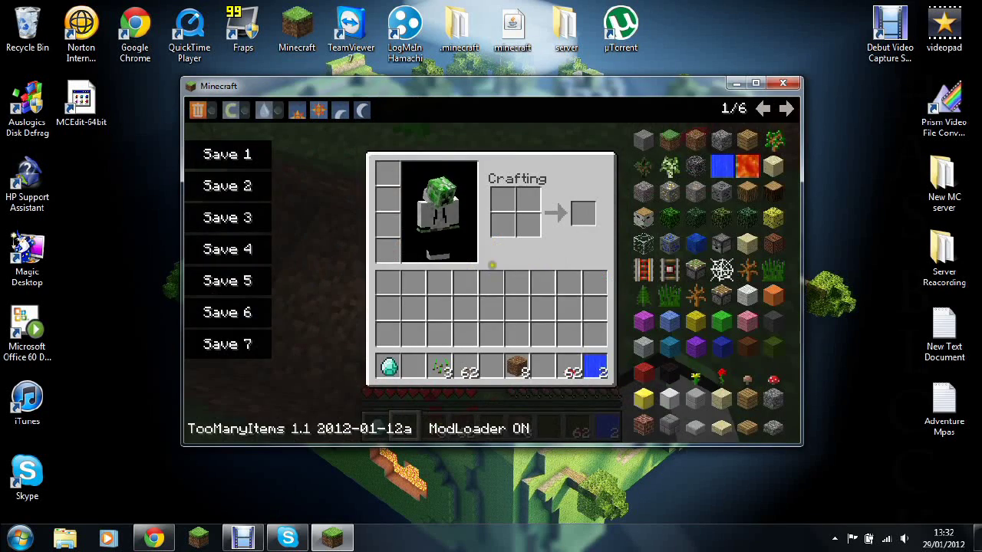
{"action": "key", "text": "e"}
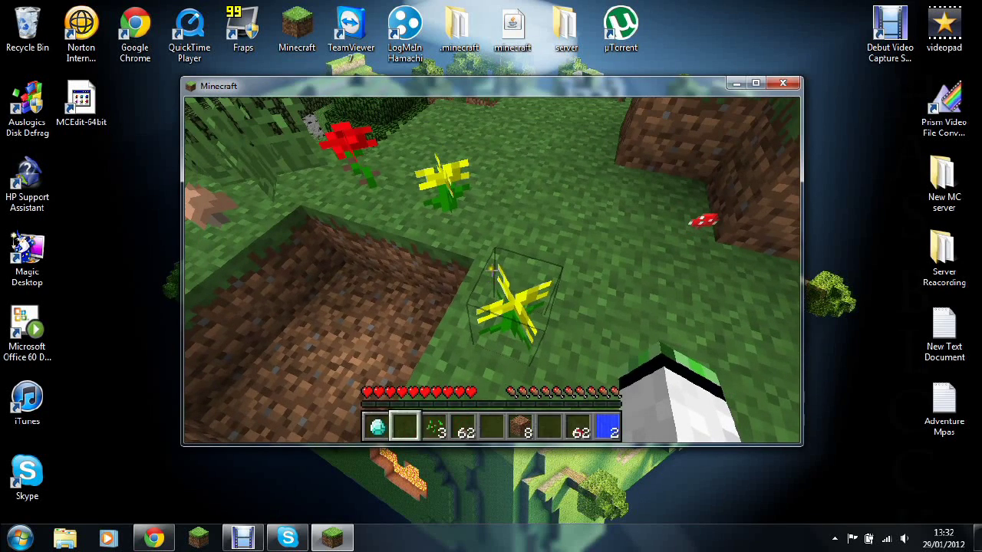
{"action": "scroll", "coordinate": [492, 270], "scroll_direction": "up", "scroll_amount": 3}
{"action": "right_click", "coordinate": [491, 270]}
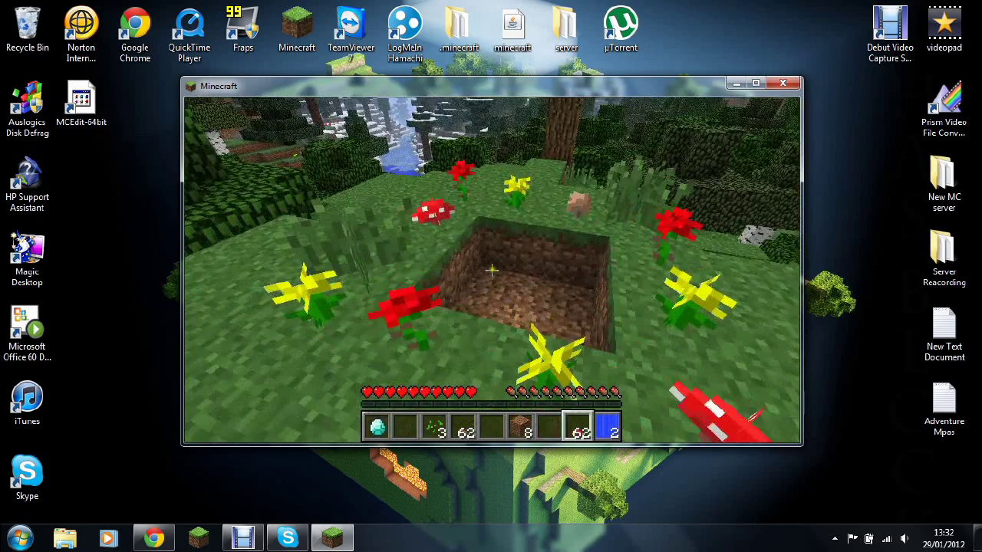
Step: Fill the ringed hole with still water, adding two more water blocks from the item list
{"action": "scroll", "coordinate": [491, 269], "scroll_direction": "down", "scroll_amount": 1}
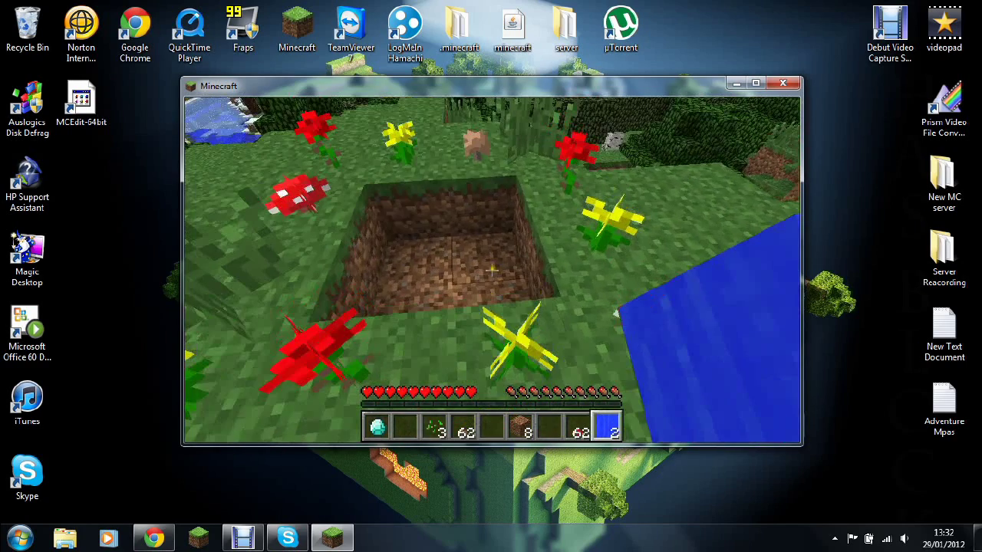
{"action": "right_click", "coordinate": [492, 269]}
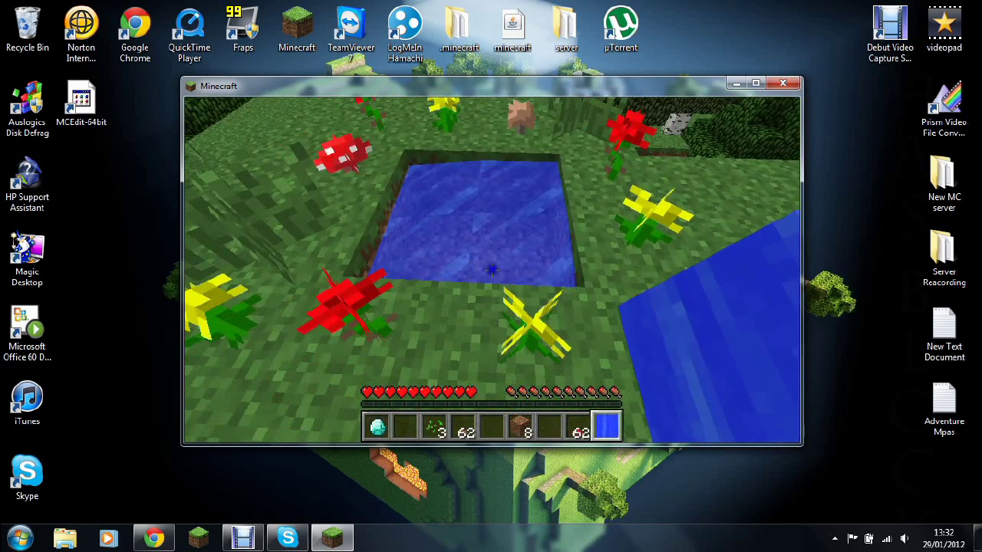
{"action": "scroll", "coordinate": [491, 269], "scroll_direction": "up", "scroll_amount": 1}
{"action": "key", "text": "e"}
{"action": "left_click", "coordinate": [723, 173]}
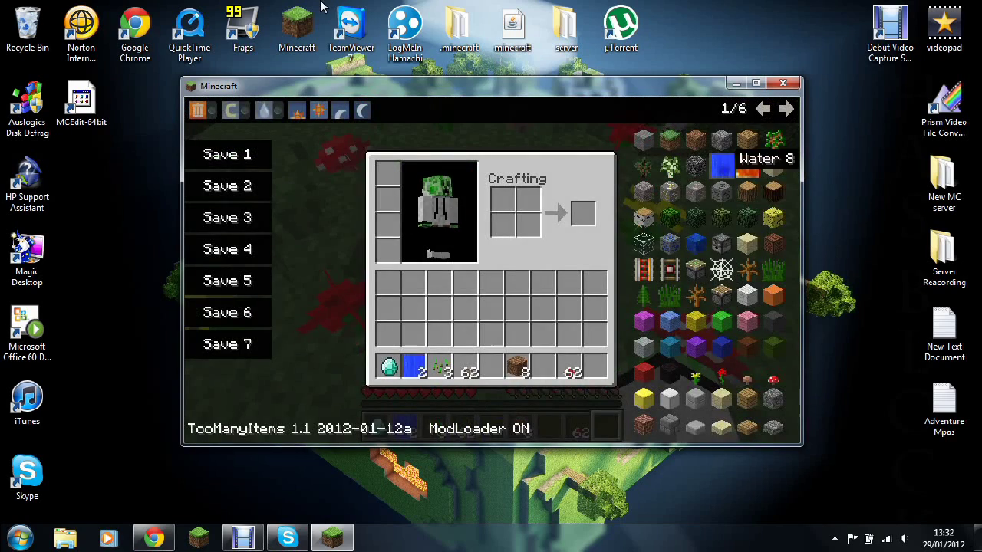
{"action": "key", "text": "e"}
{"action": "right_click", "coordinate": [492, 270]}
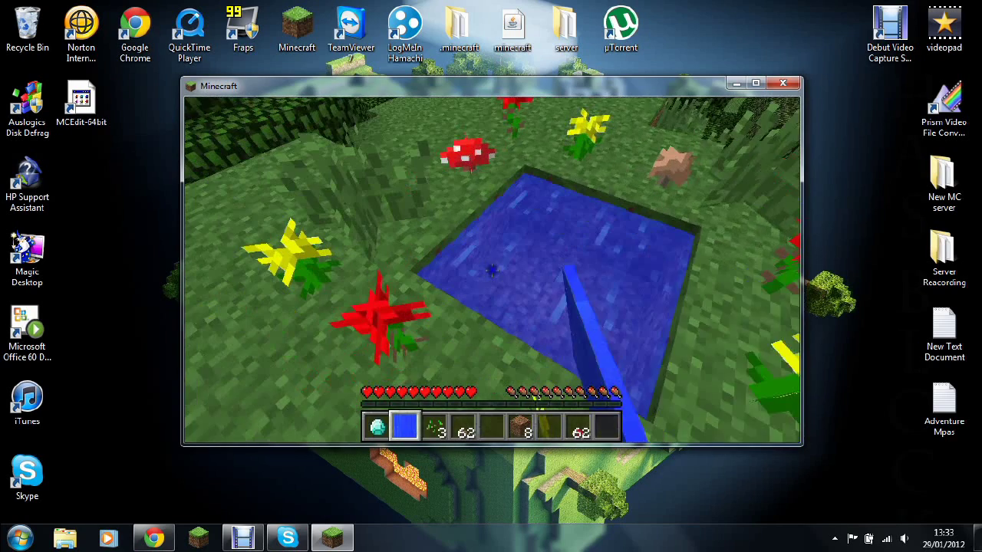
{"action": "right_click", "coordinate": [491, 270]}
Step: Activate the portal by throwing the diamond into the flower-ringed pool
{"action": "scroll", "coordinate": [491, 270], "scroll_direction": "up", "scroll_amount": 1}
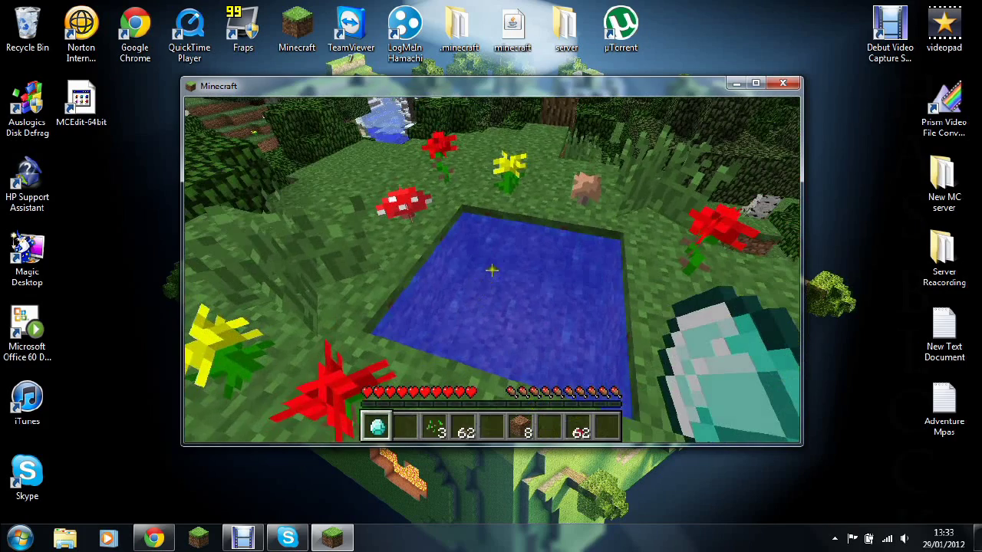
{"action": "right_click", "coordinate": [492, 269]}
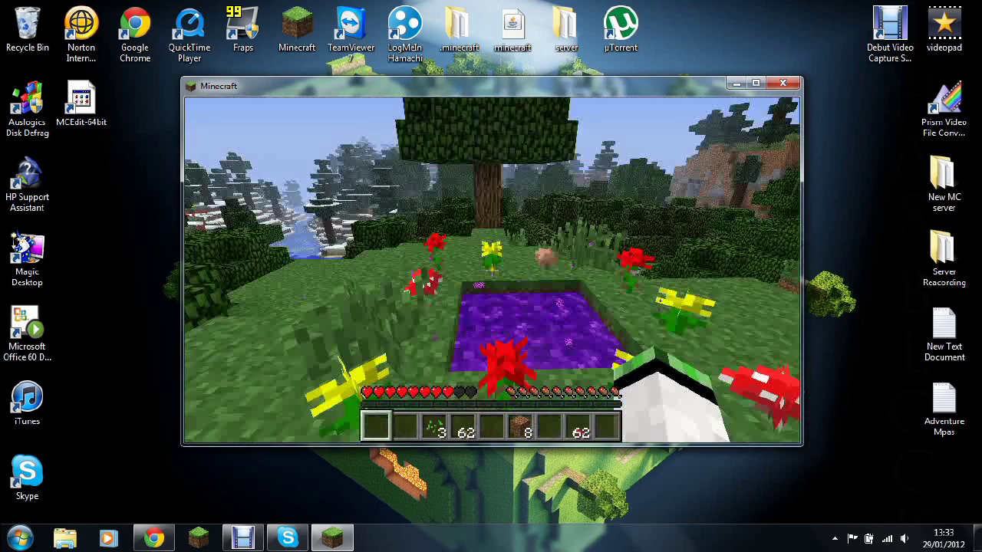
{"action": "key", "text": "a"}
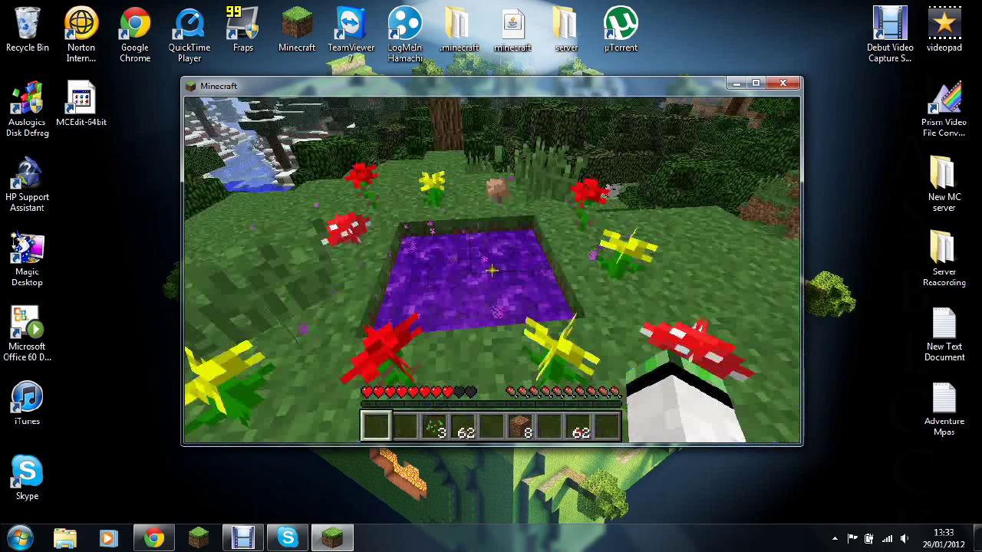
Step: Step into the activated flower-ringed portal to travel to the Twilight Forest
{"action": "key", "text": "w"}
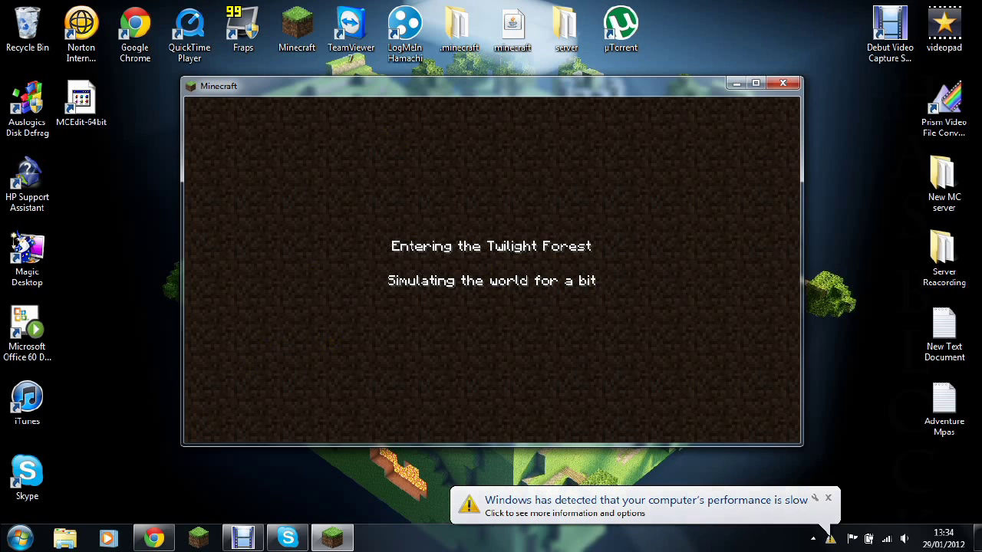
Step: Switch to the Twilight Forest forum thread in Chrome and look through its SMP support and New Dangers sections
{"action": "key", "text": "alt+Tab"}
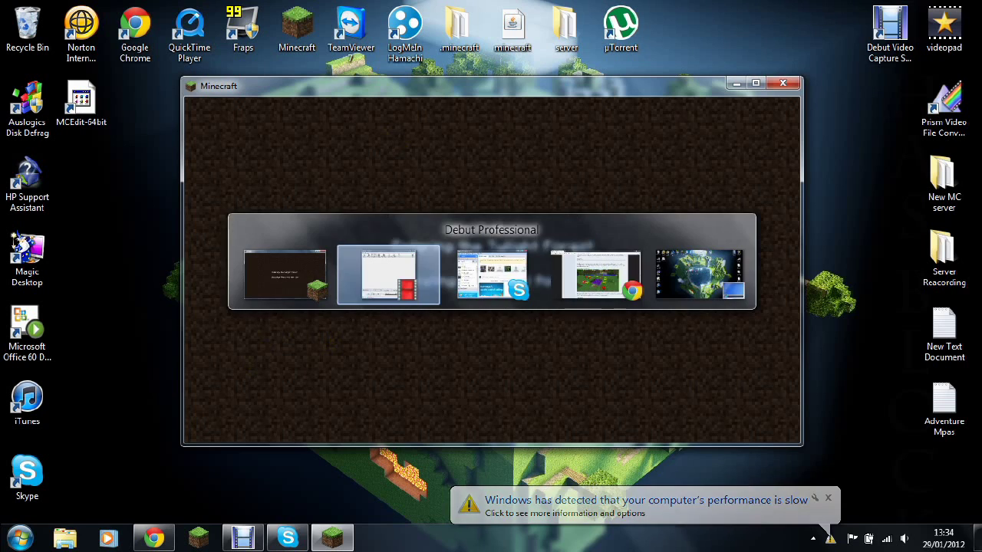
{"action": "key", "text": "alt+Tab"}
{"action": "key", "text": "alt+Tab"}
{"action": "key", "text": "alt+Tab"}
{"action": "key", "text": "alt+Tab"}
{"action": "key", "text": "alt+Tab"}
{"action": "key", "text": "alt+Tab"}
{"action": "key", "text": "alt+Tab"}
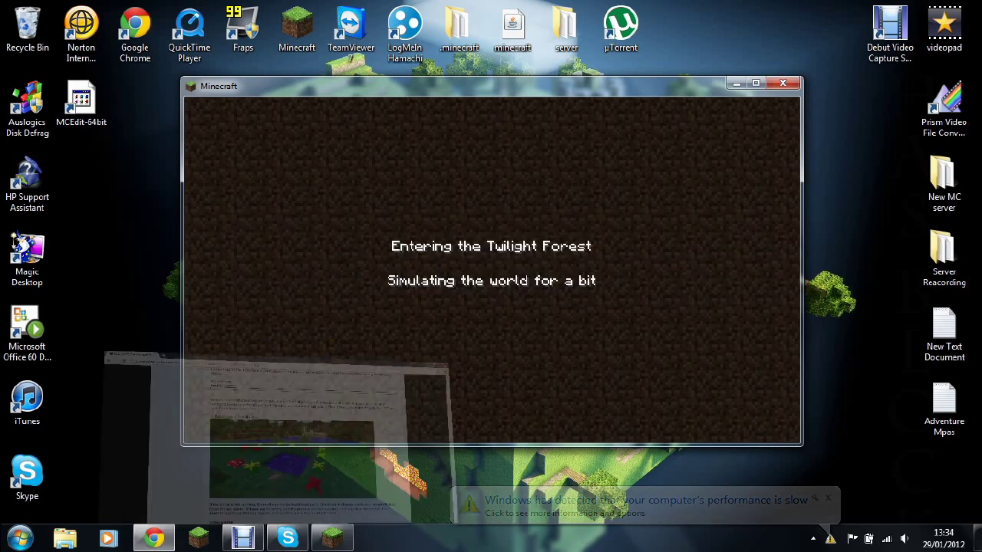
{"action": "left_click_drag", "start_coordinate": [976, 270], "coordinate": [974, 238]}
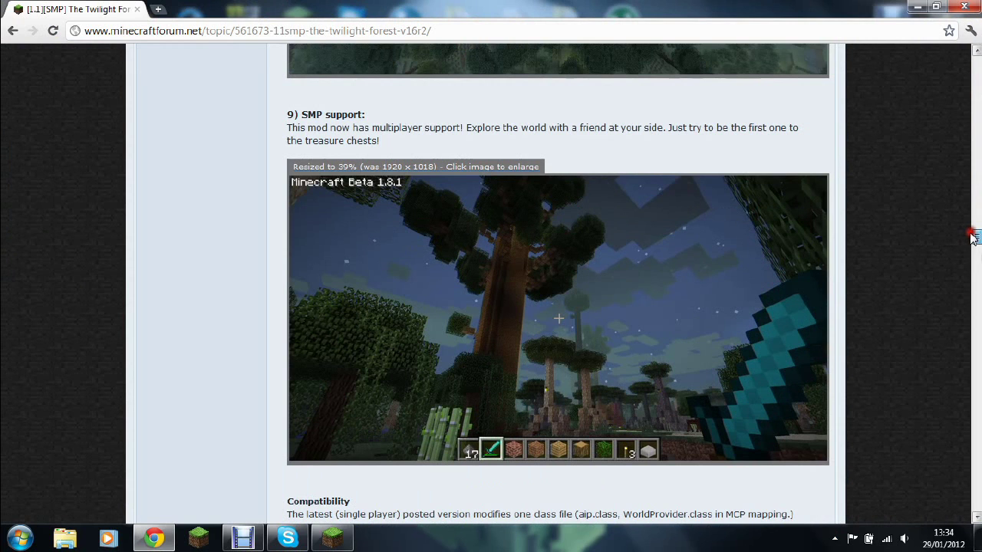
{"action": "left_click_drag", "start_coordinate": [972, 237], "coordinate": [978, 155]}
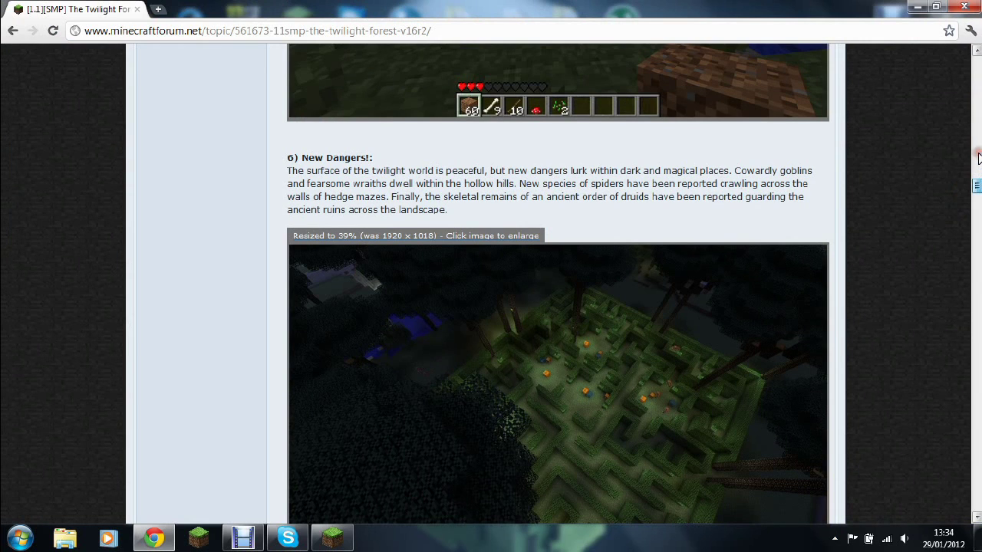
Step: Minimize Chrome to return to Minecraft, resume the game and look around the forest near the arrival portal
{"action": "left_click", "coordinate": [340, 537]}
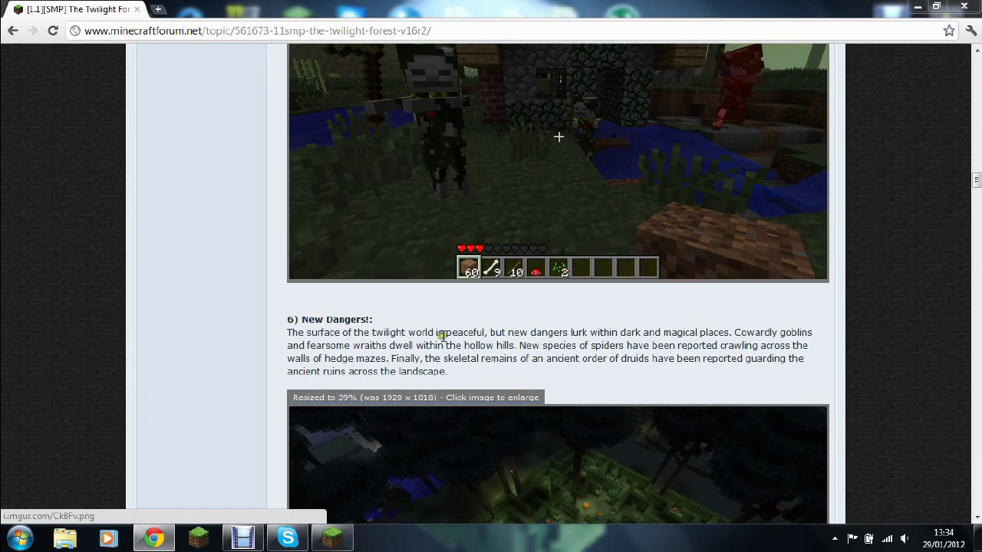
{"action": "key", "text": "alt+Tab"}
{"action": "key", "text": "Tab"}
{"action": "key", "text": "Tab"}
{"action": "key", "text": "alt+Tab"}
{"action": "key", "text": "alt+Tab"}
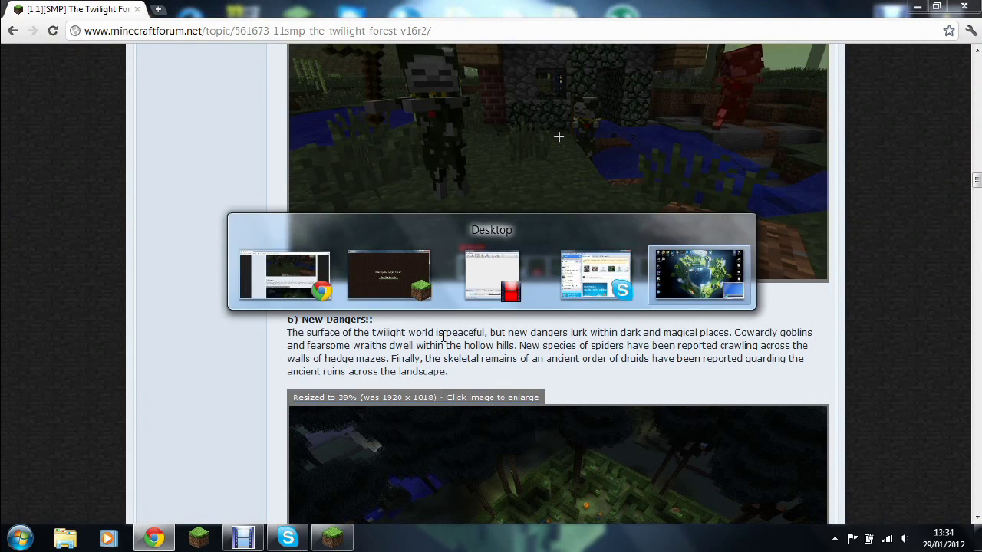
{"action": "left_click", "coordinate": [917, 6]}
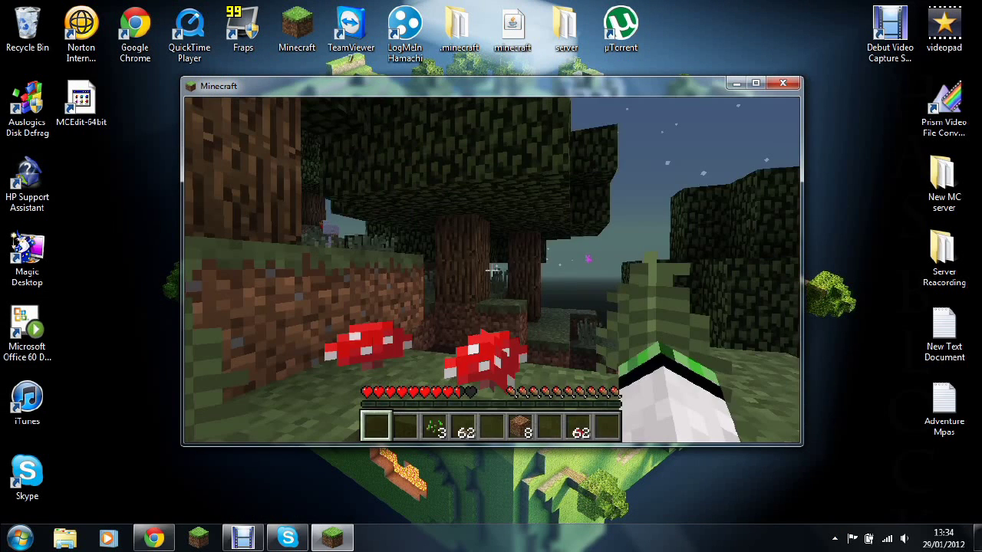
{"action": "left_click", "coordinate": [585, 186]}
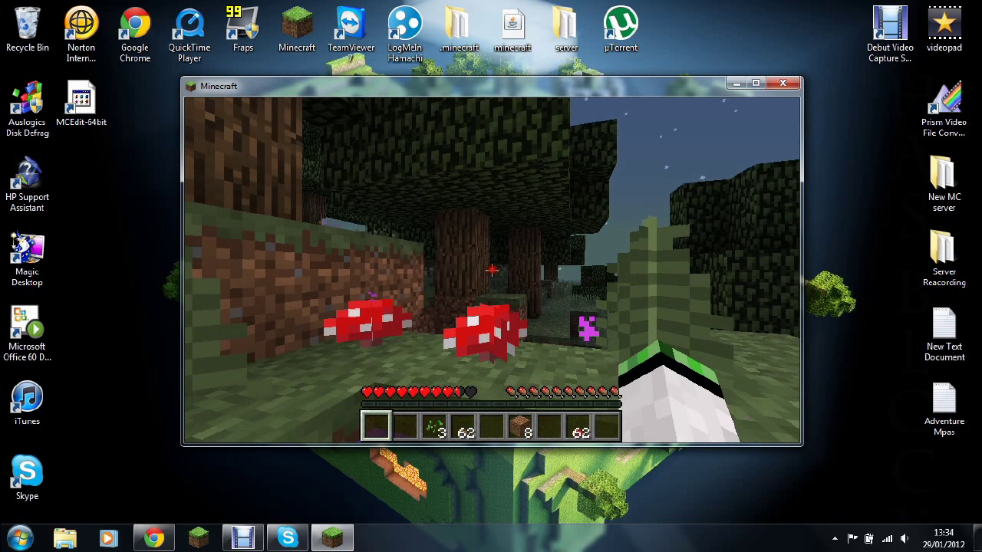
{"action": "mouse_move", "coordinate": [490, 269]}
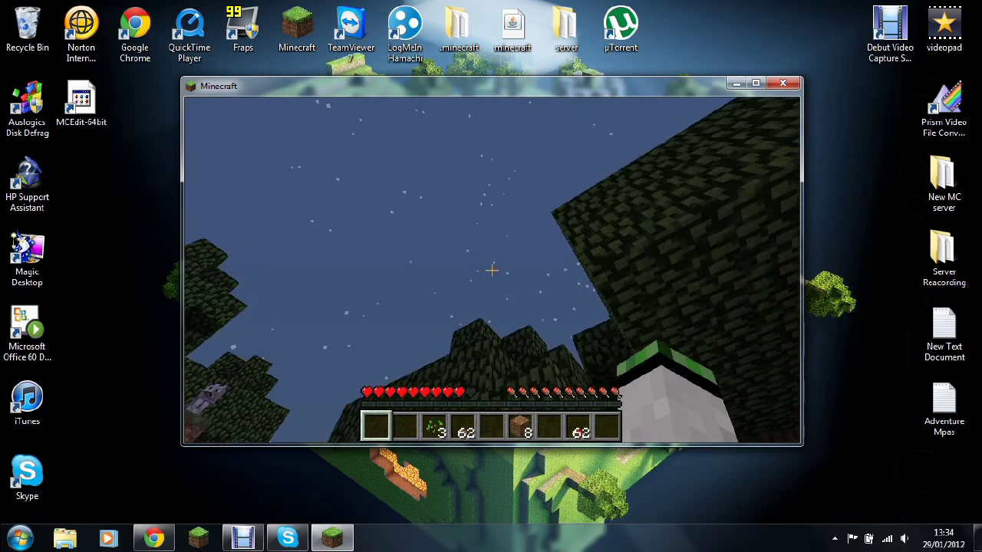
{"action": "key", "text": "w"}
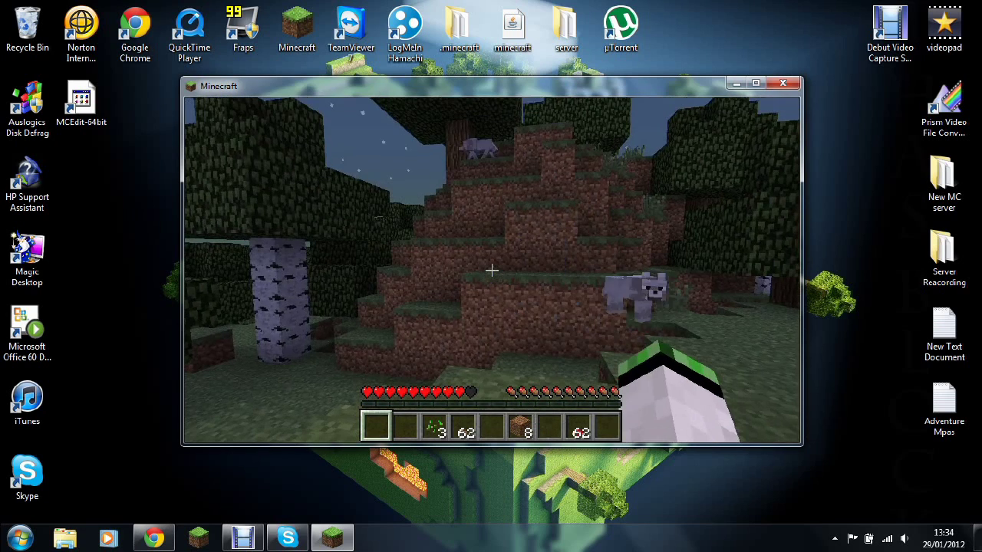
Step: Set the video settings to Fast graphics and Short render distance, and return to the game
{"action": "key", "text": "Escape"}
{"action": "key", "text": "Escape"}
{"action": "left_click", "coordinate": [516, 311]}
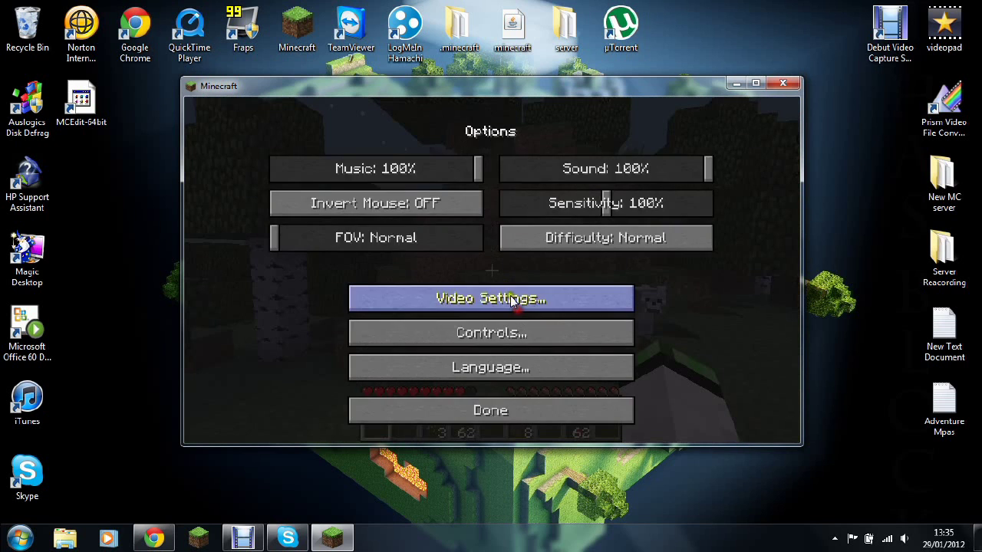
{"action": "left_click", "coordinate": [451, 297]}
{"action": "left_click", "coordinate": [435, 168]}
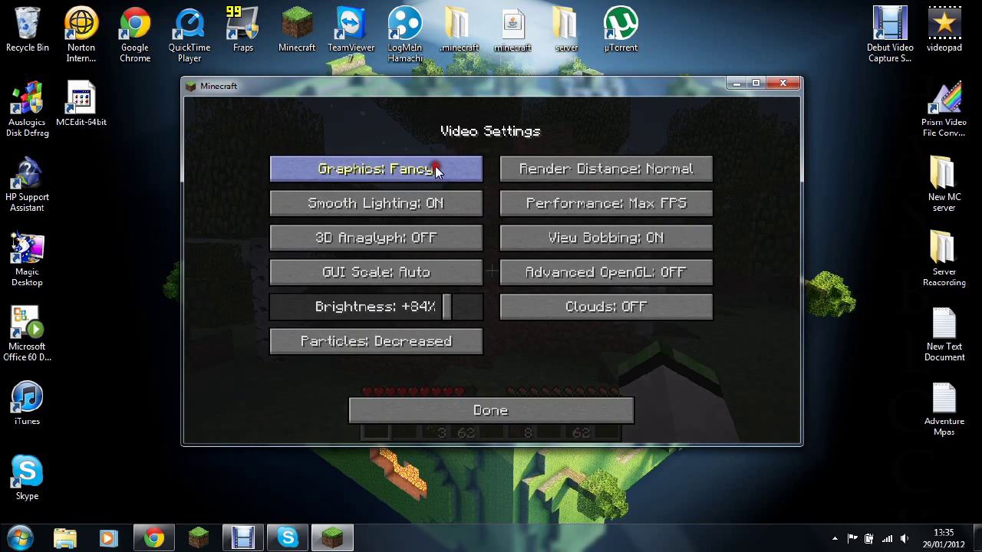
{"action": "left_click", "coordinate": [435, 169]}
{"action": "left_click", "coordinate": [560, 167]}
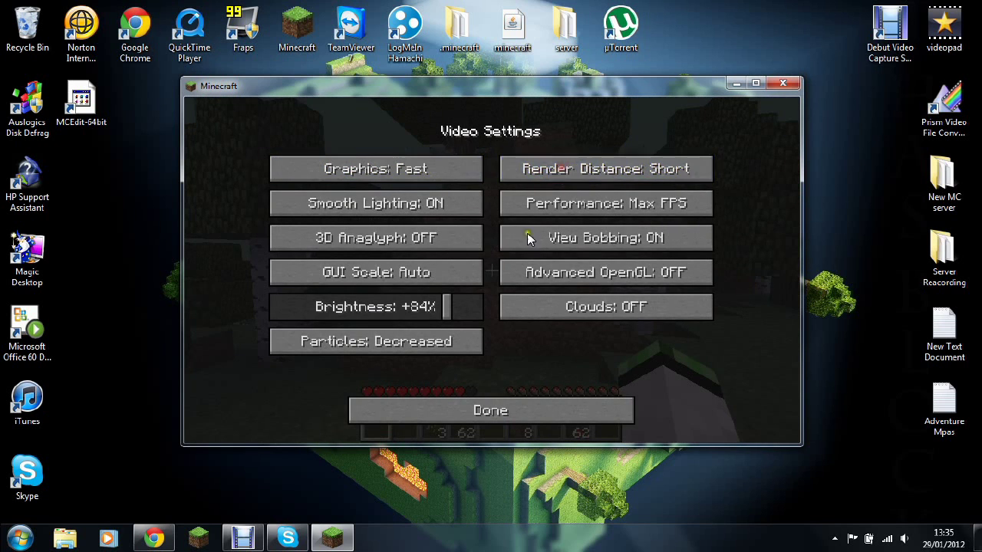
{"action": "key", "text": "Escape"}
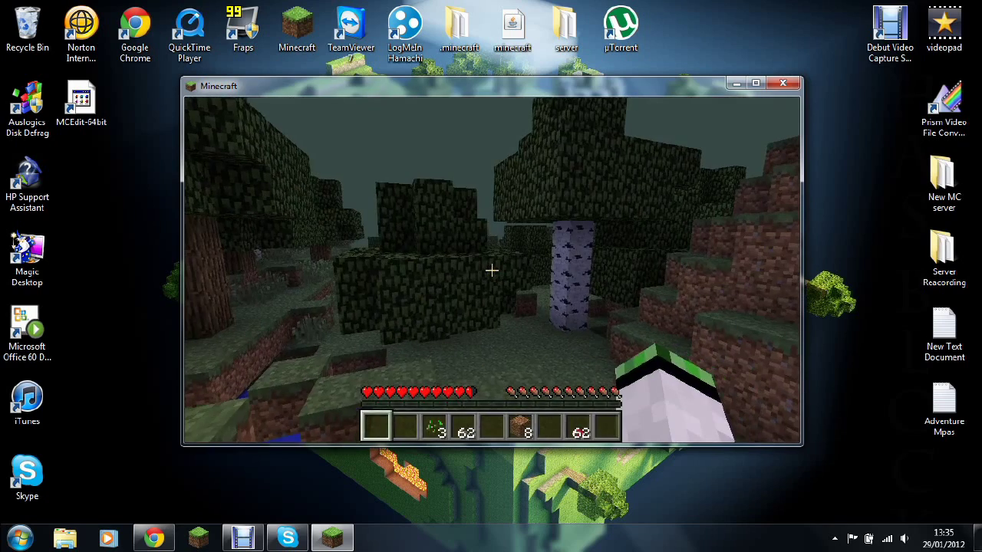
Step: Turn on creative mode with TooManyItems and fly up above the forest
{"action": "key", "text": "e"}
{"action": "left_click", "coordinate": [230, 112]}
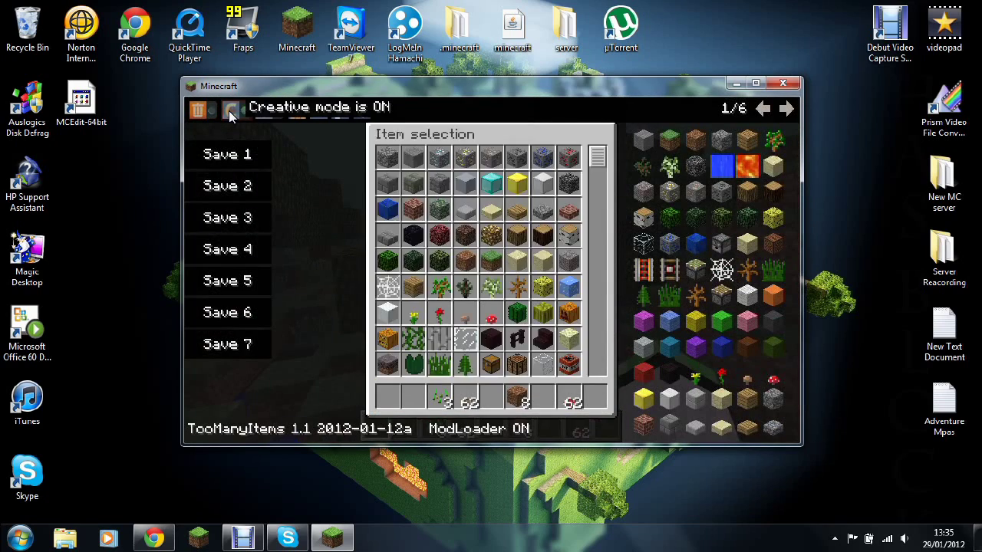
{"action": "key", "text": "e"}
{"action": "key", "text": "space"}
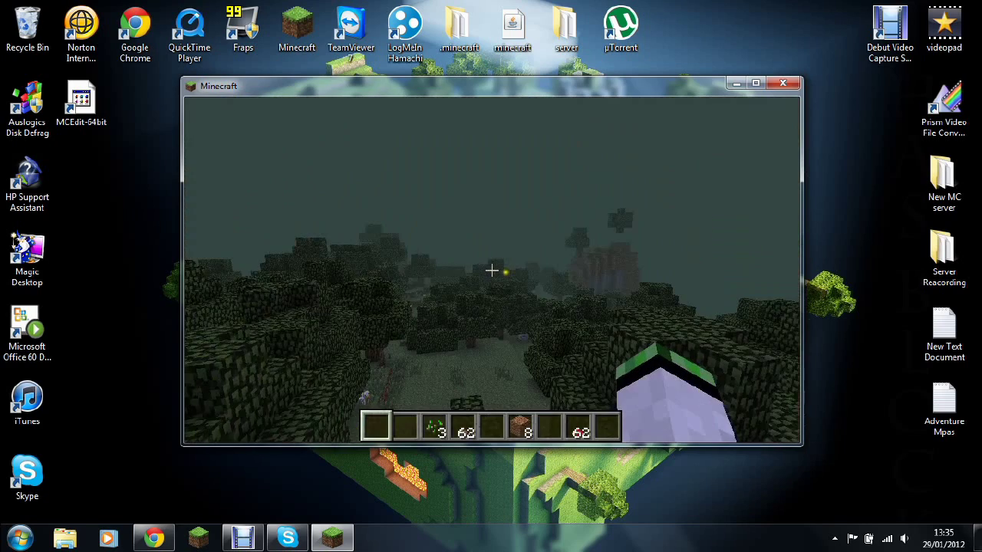
{"action": "key", "text": "w"}
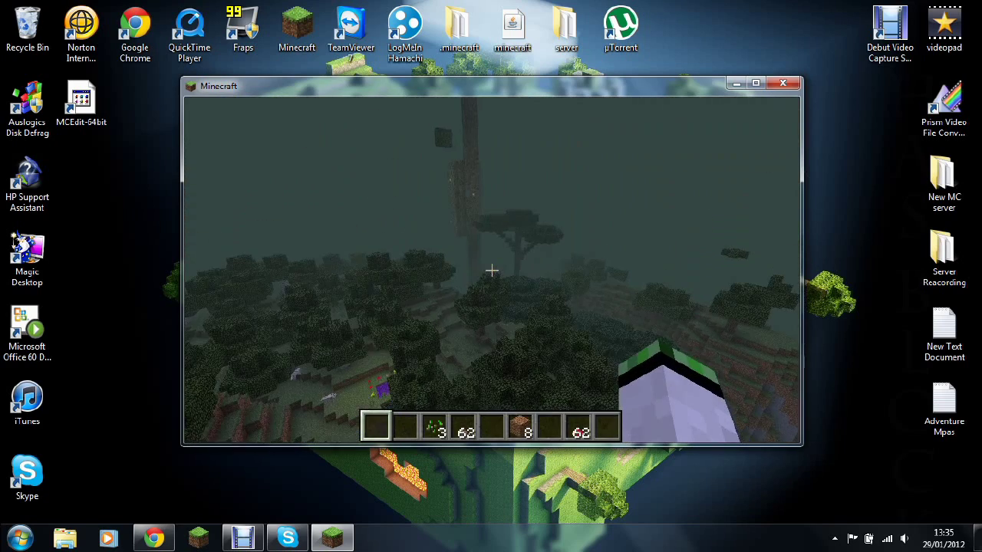
Step: Set the render distance to Normal in the video settings and resume the game
{"action": "key", "text": "Escape"}
{"action": "left_click", "coordinate": [526, 307]}
{"action": "left_click", "coordinate": [526, 302]}
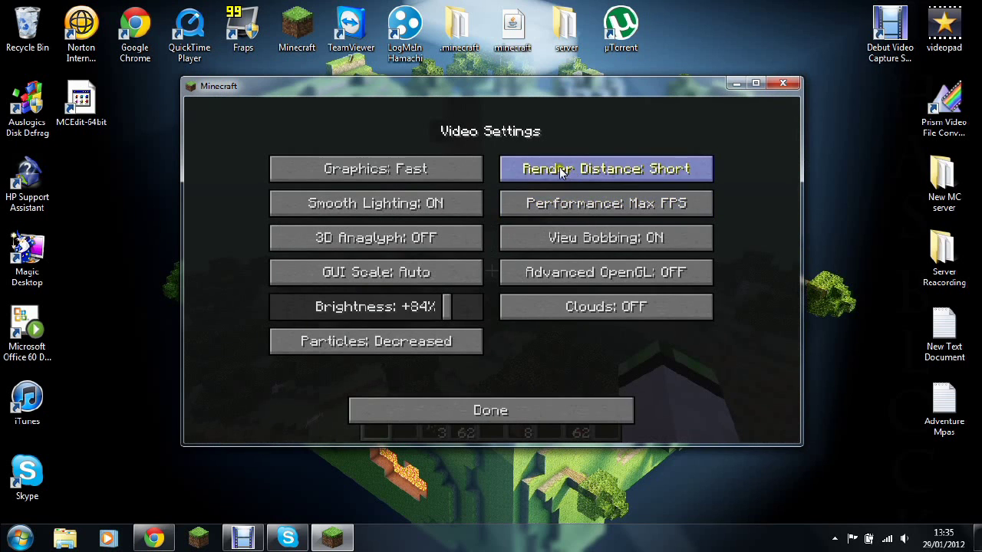
{"action": "left_click", "coordinate": [559, 168]}
{"action": "left_click", "coordinate": [559, 168]}
{"action": "left_click", "coordinate": [559, 168]}
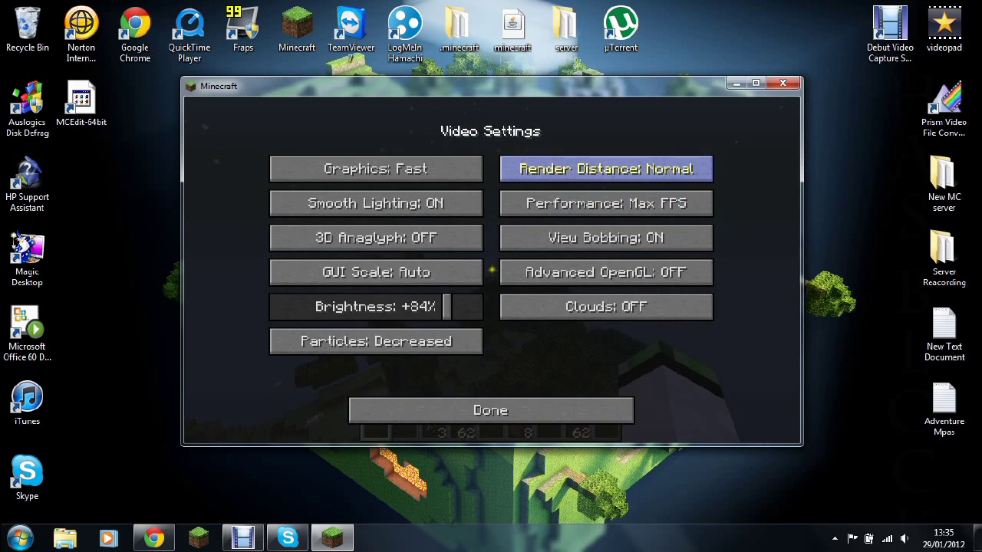
{"action": "key", "text": "Escape"}
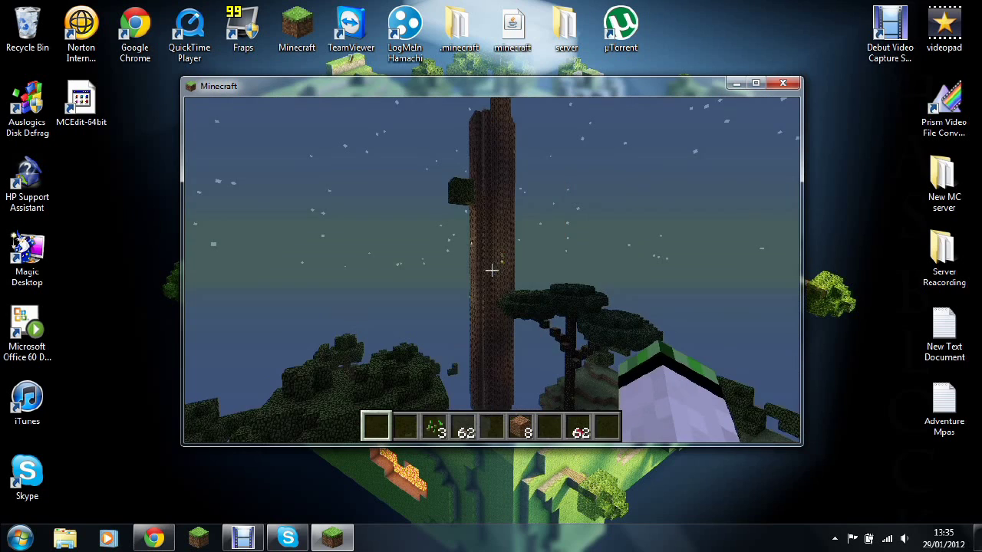
Step: Fly up to the giant tree trunk and over the forest canopy to explore it, and pause the game
{"action": "key", "text": "w"}
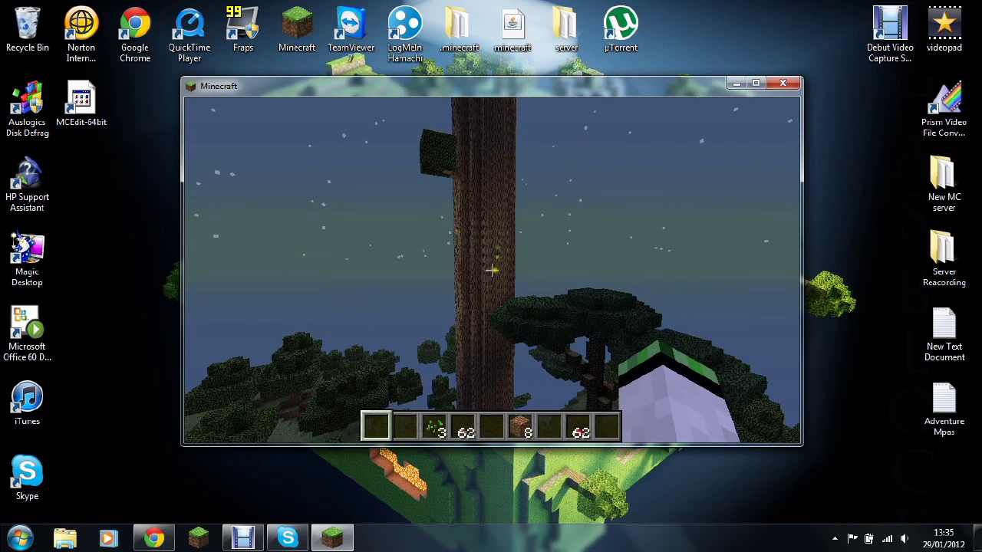
{"action": "key", "text": "w"}
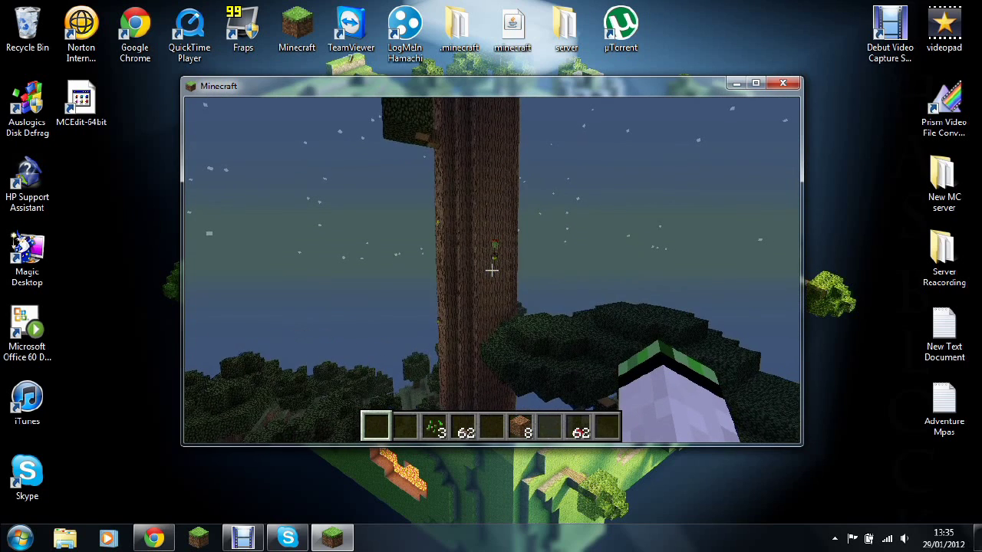
{"action": "key", "text": "w"}
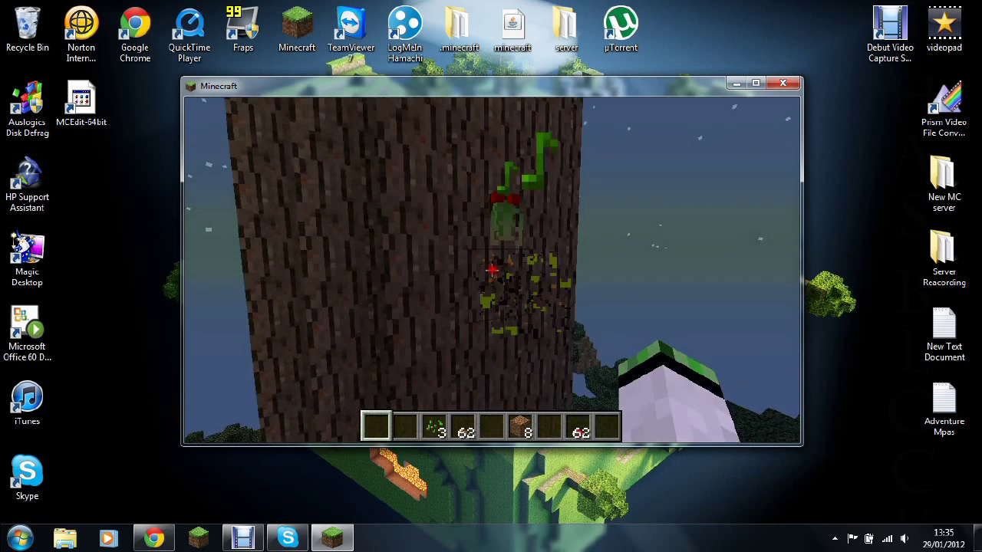
{"action": "key", "text": "w"}
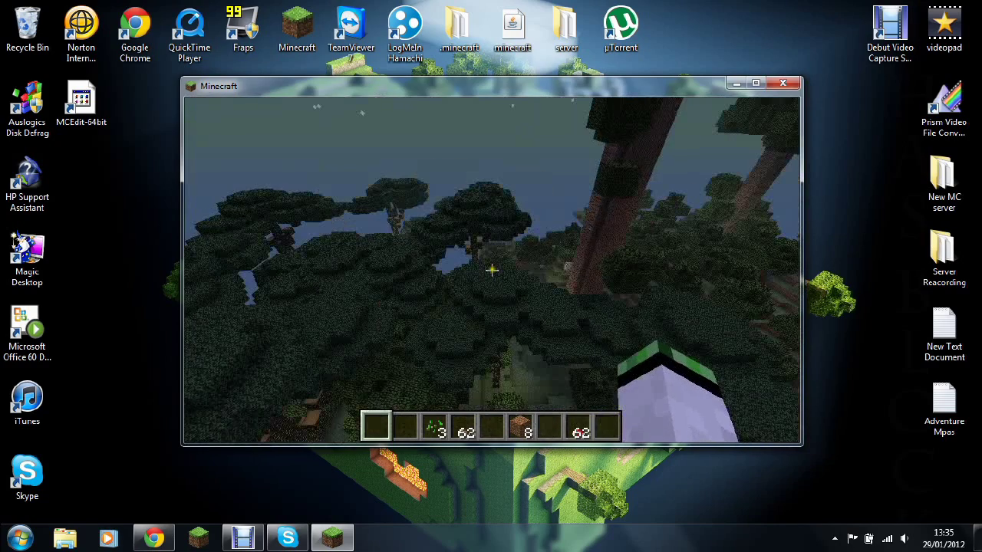
{"action": "key", "text": "Escape"}
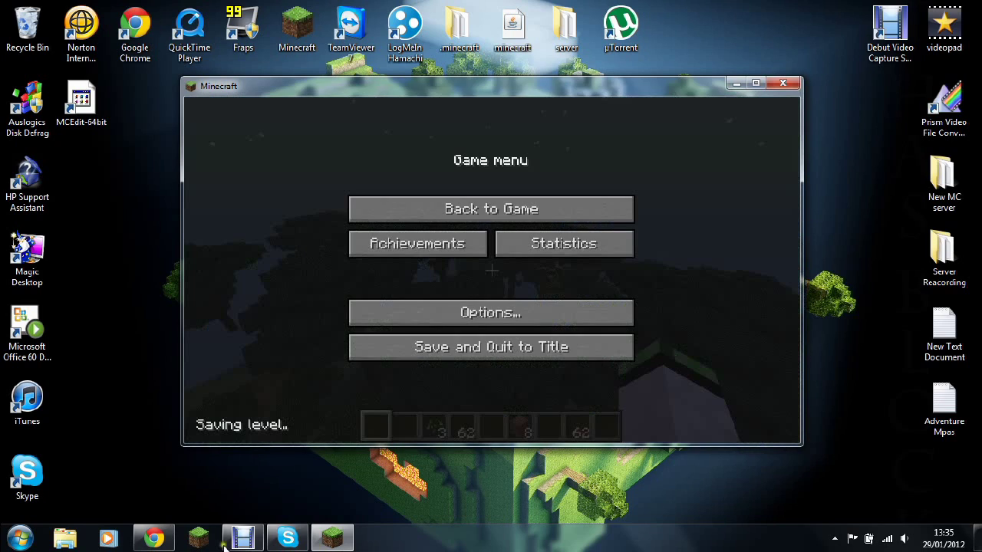